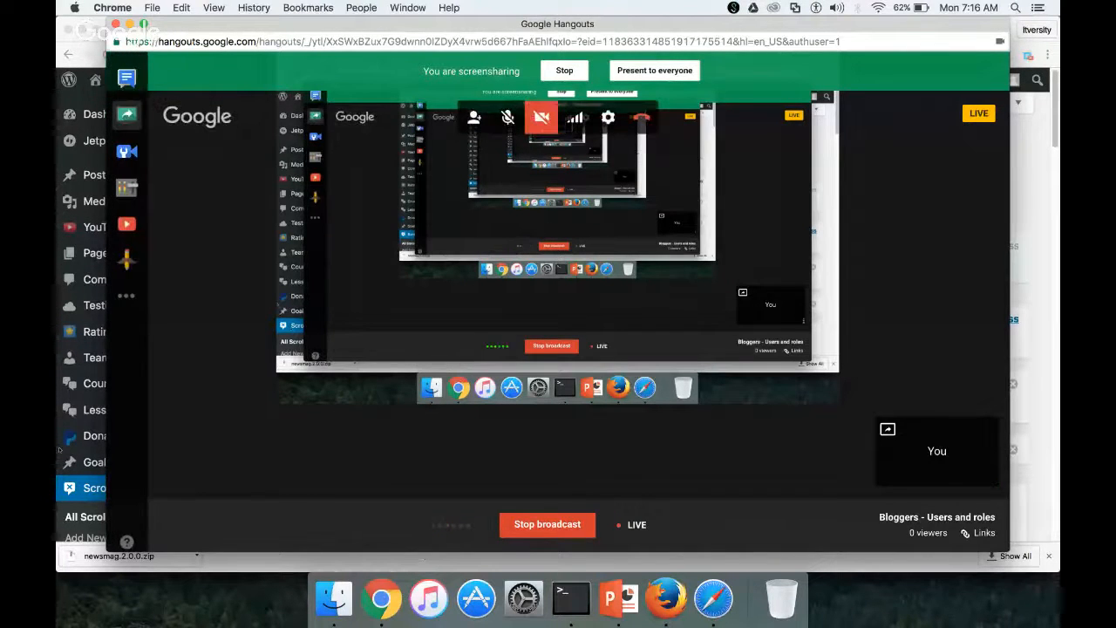
Bring the Chrome window with the WordPress Modify Scrollbox page in front of Hangouts
click(59, 449)
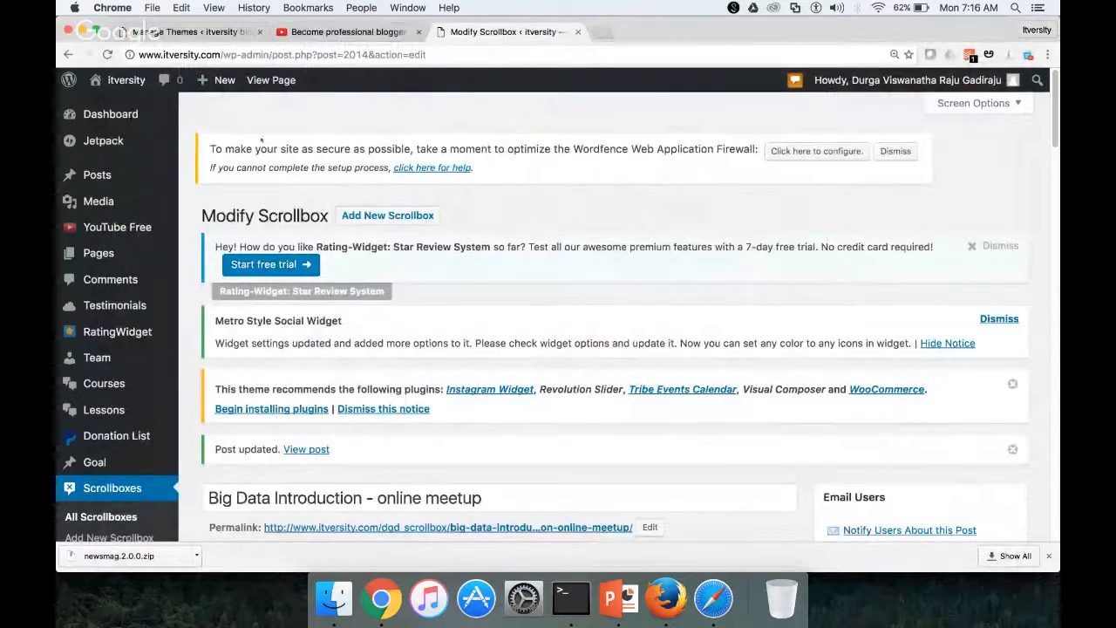
Close the Modify Scrollbox tab with Cmd+W
key(super+w)
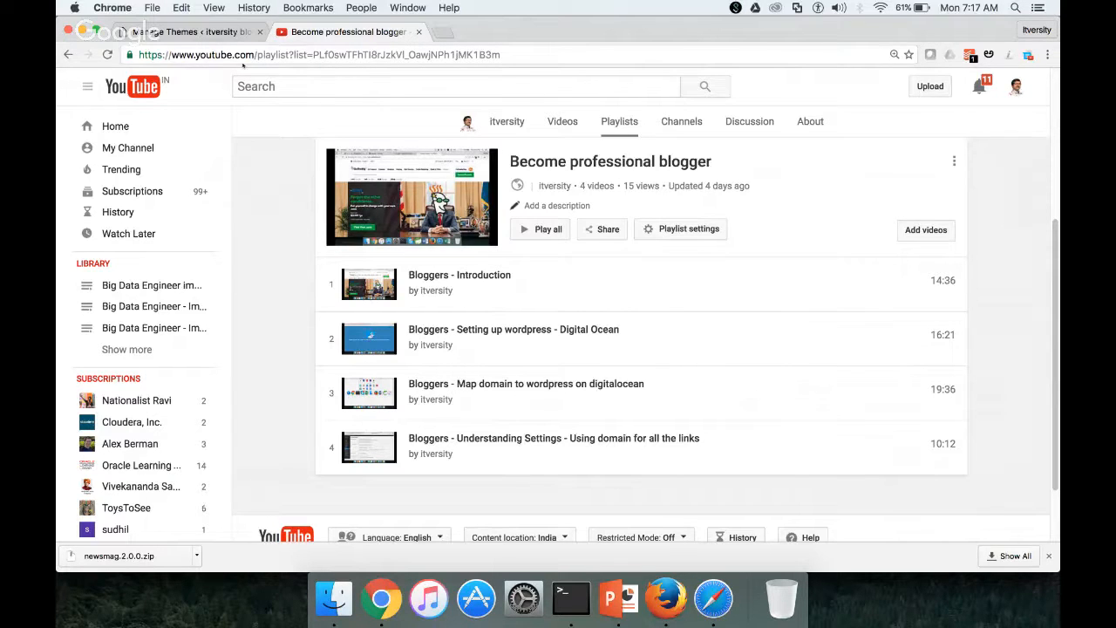
Load blogs.itversity.com in a new tab, then return to the Manage Themes admin tab
click(190, 31)
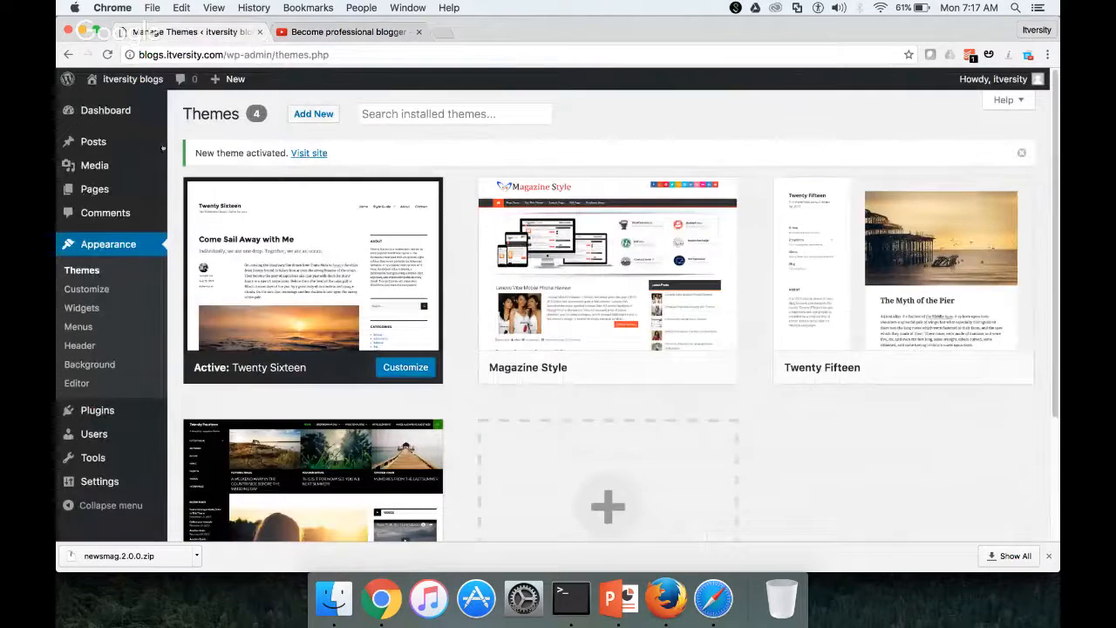
mouse_move(114, 197)
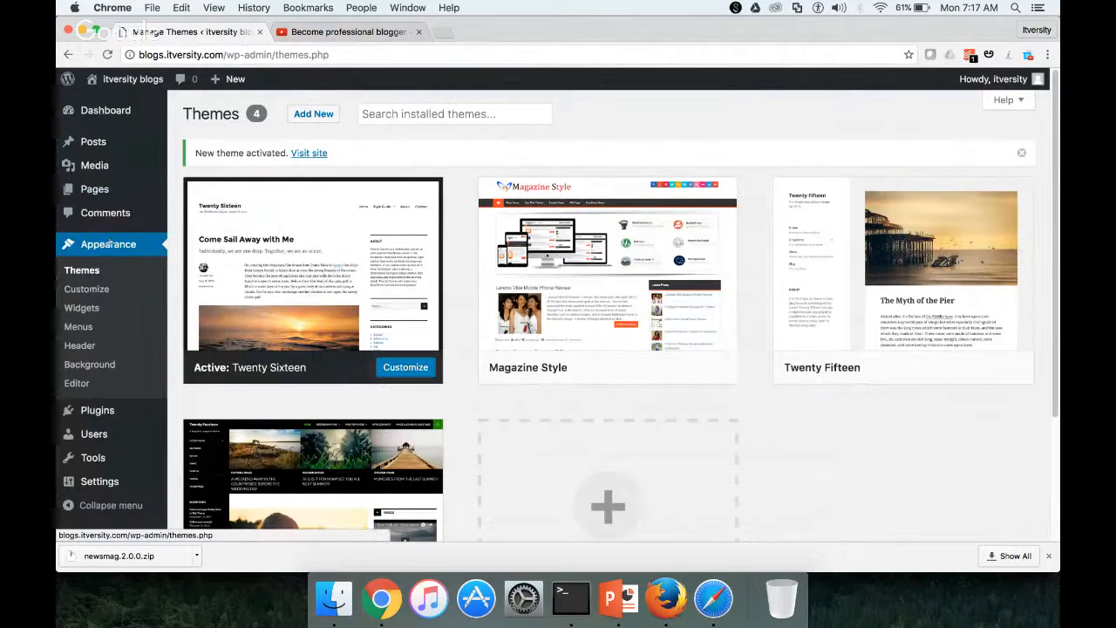
click(443, 31)
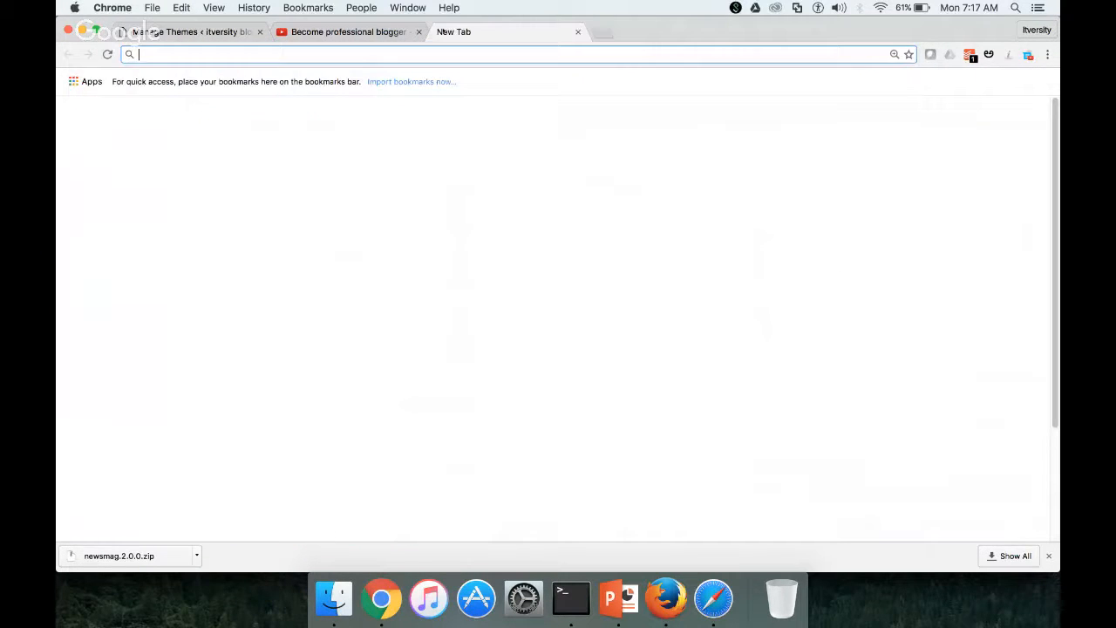
text(blogs.itversity.com)
key(Return)
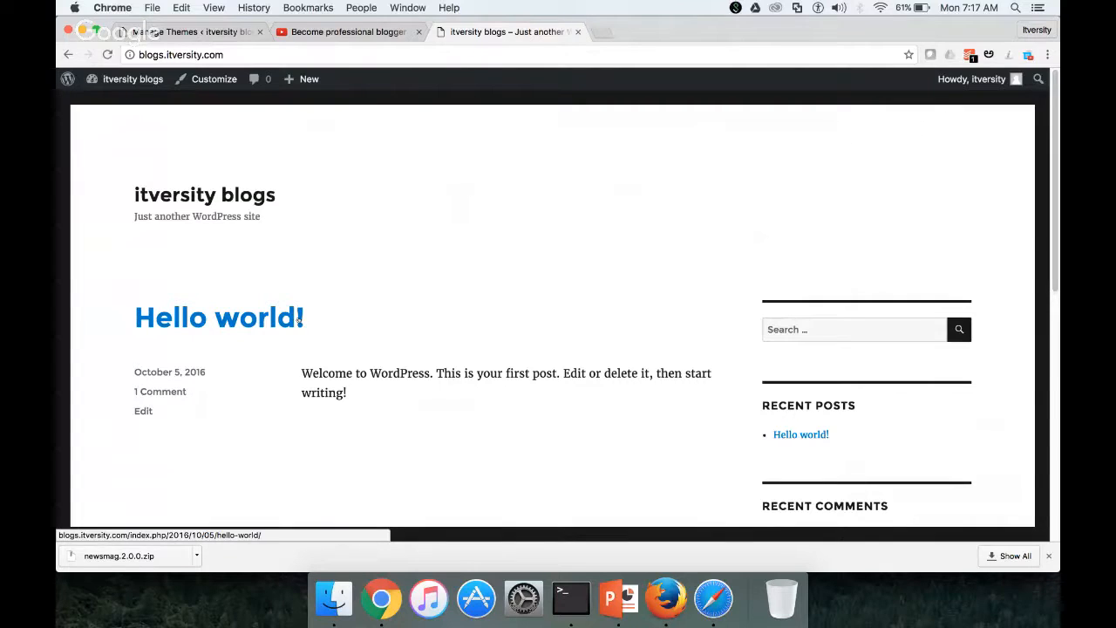
click(138, 33)
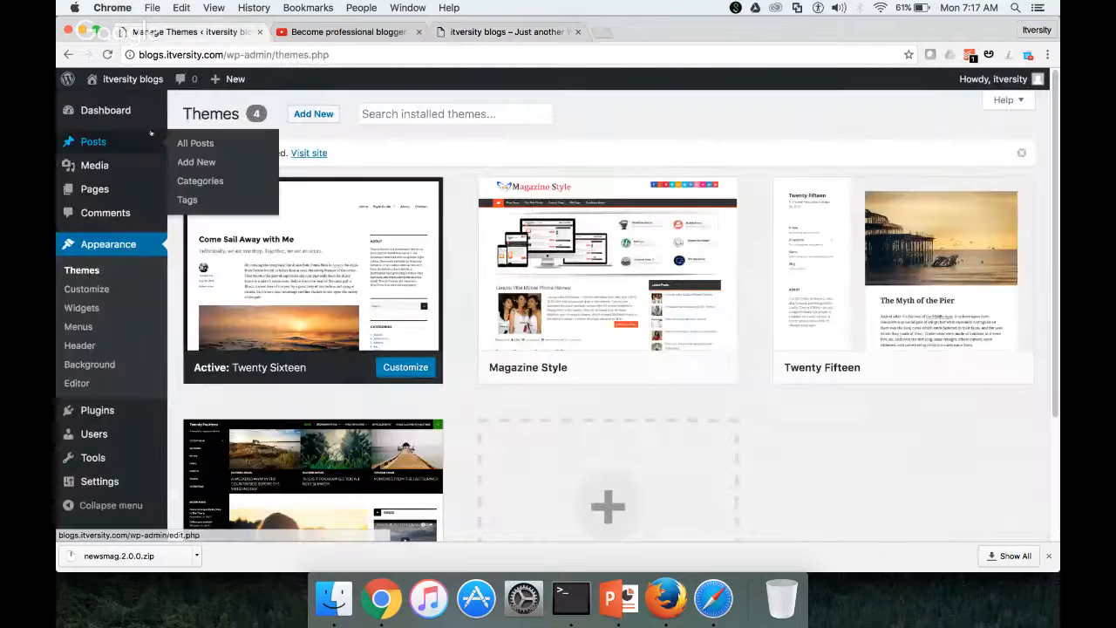
Open the Users page and expand the 'Change role to…' dropdown to see available roles
click(95, 434)
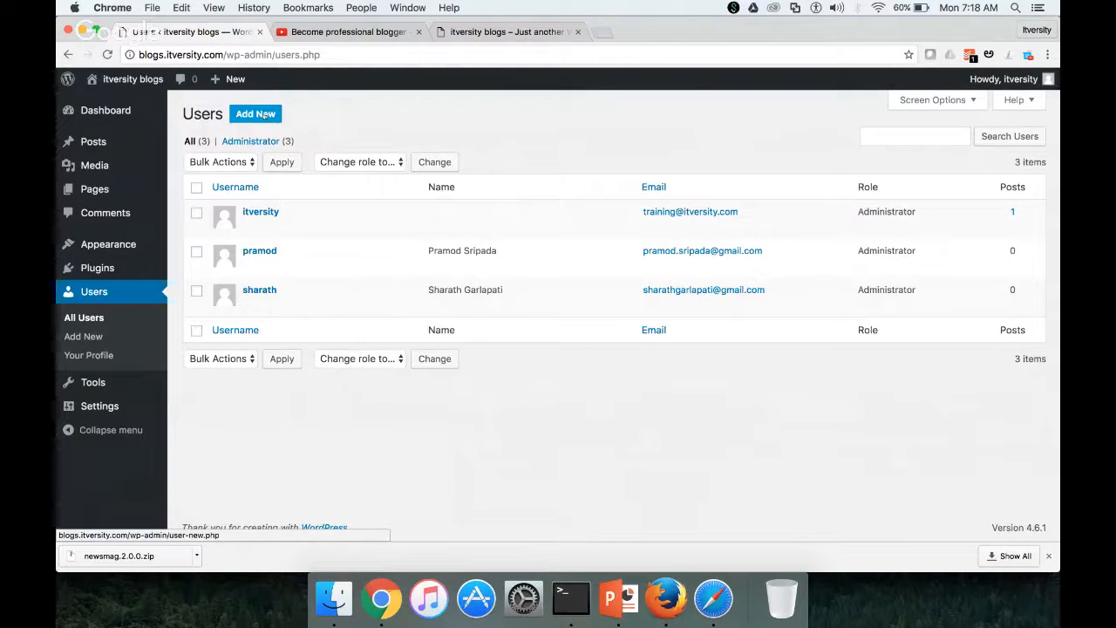
click(400, 359)
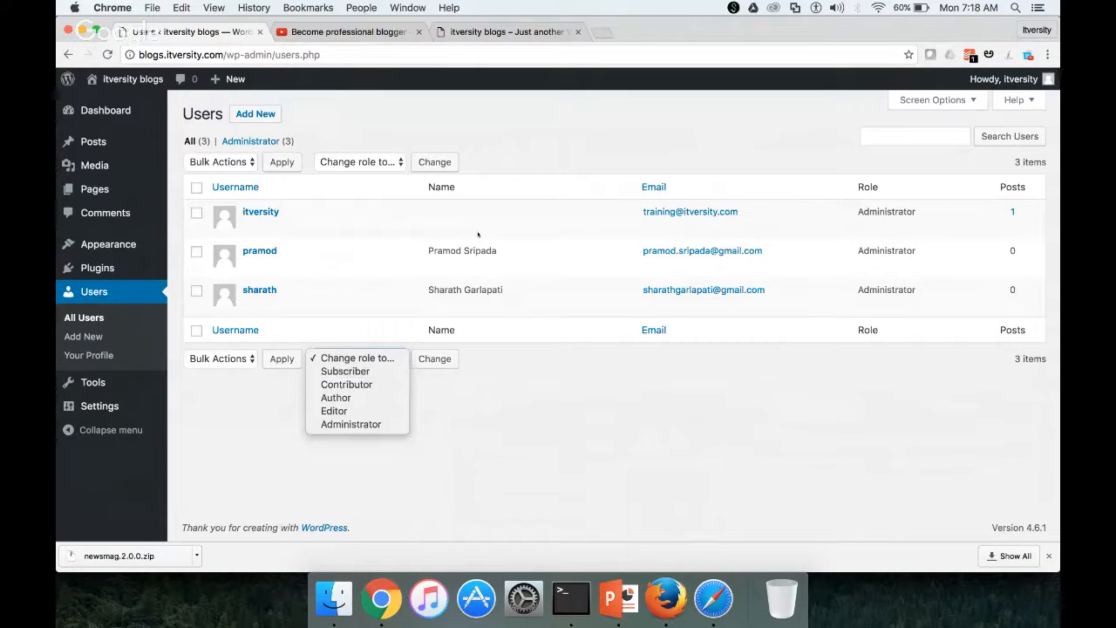
Reload the itversity blog in Safari, scroll through its new theme, then return to Chrome
click(713, 598)
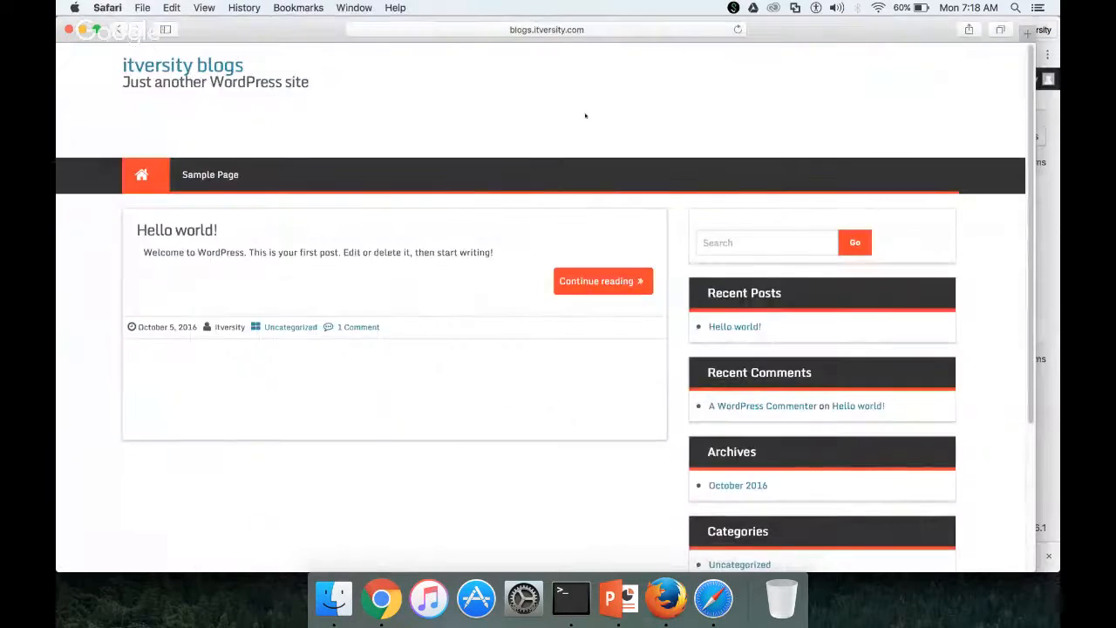
click(617, 32)
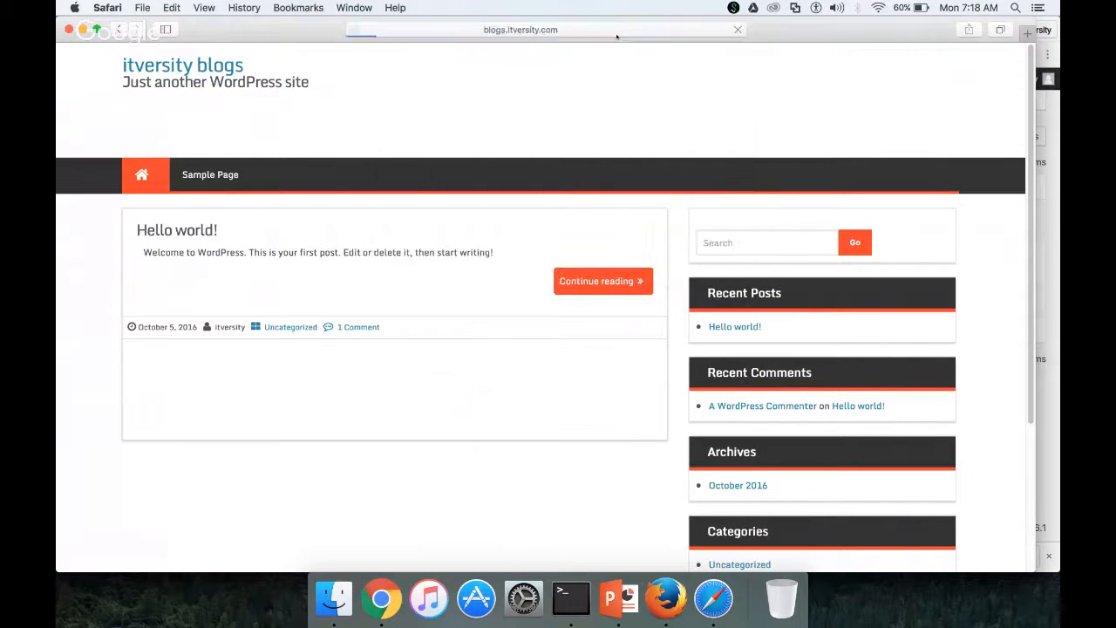
key(Return)
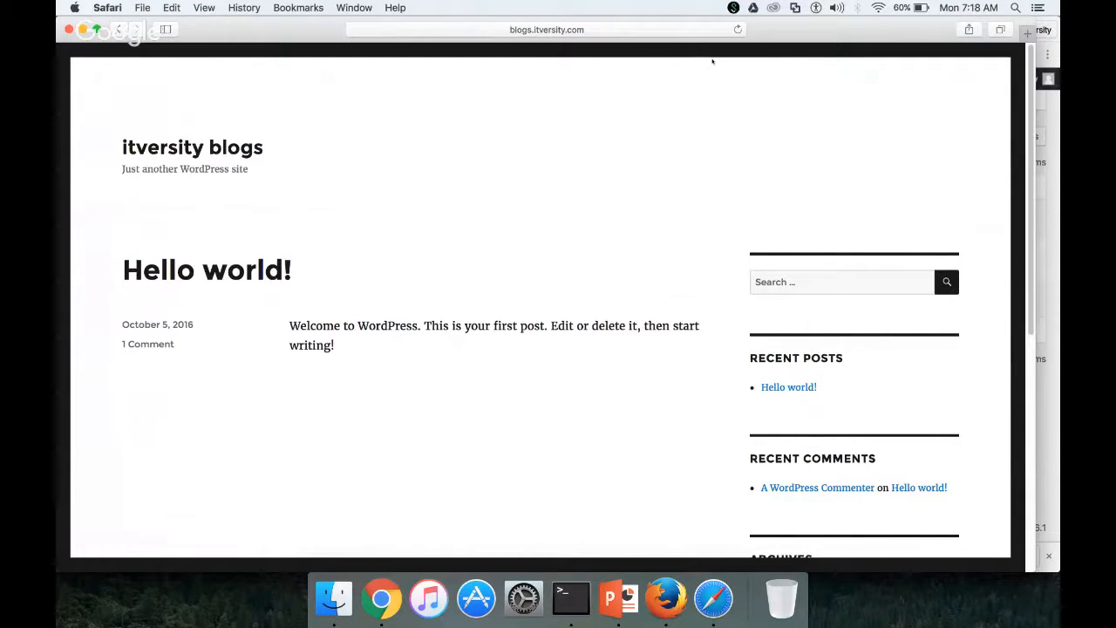
scroll(667, 184, down, 3)
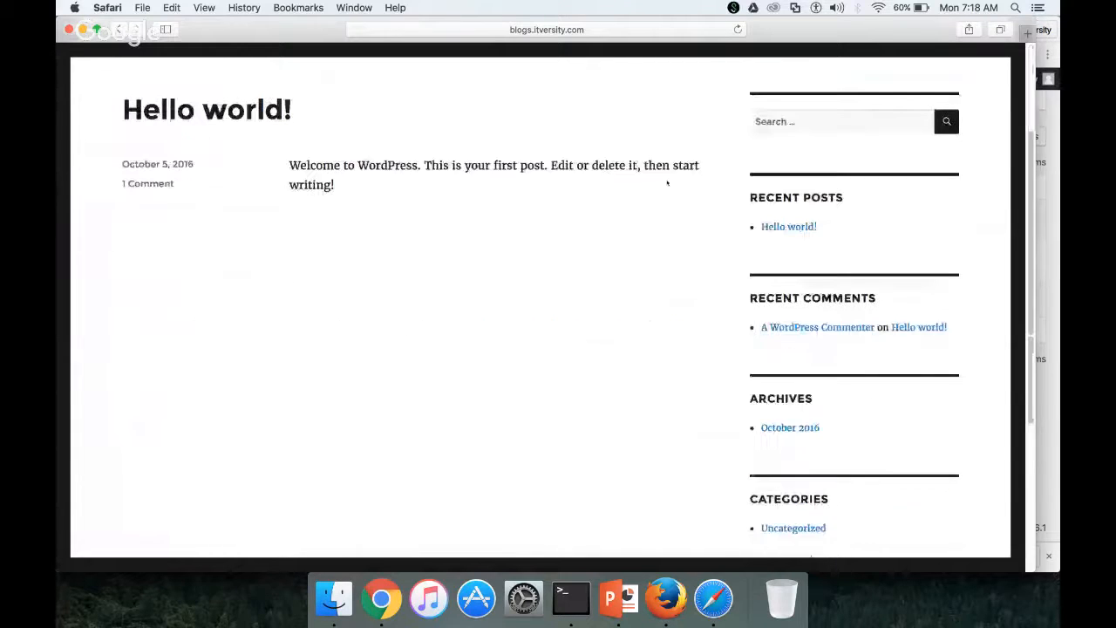
scroll(667, 183, down, 5)
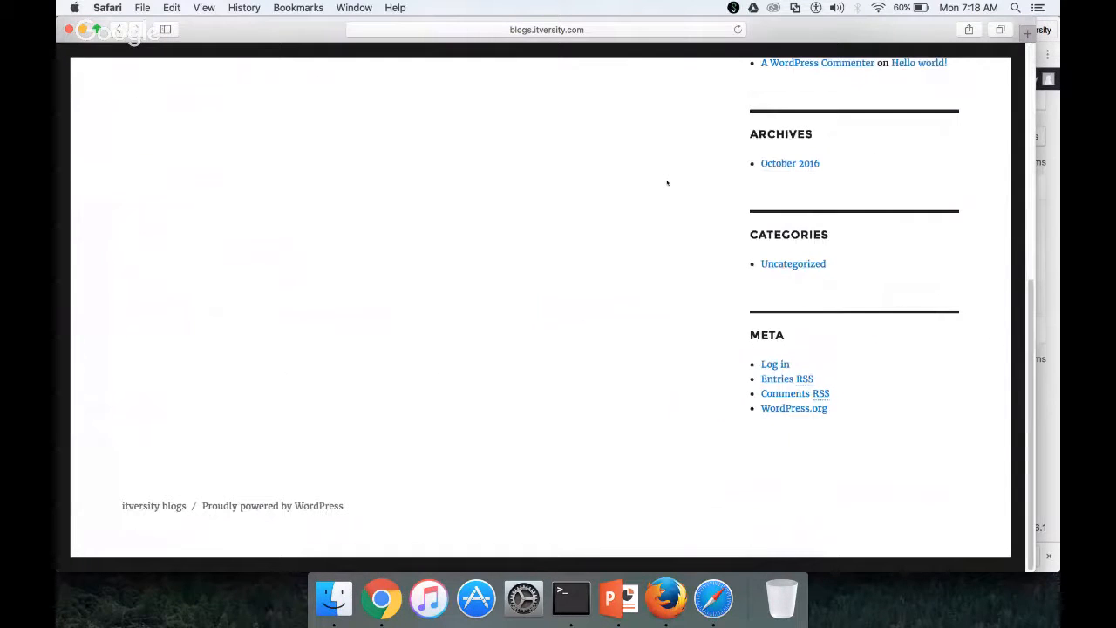
scroll(667, 183, up, 1)
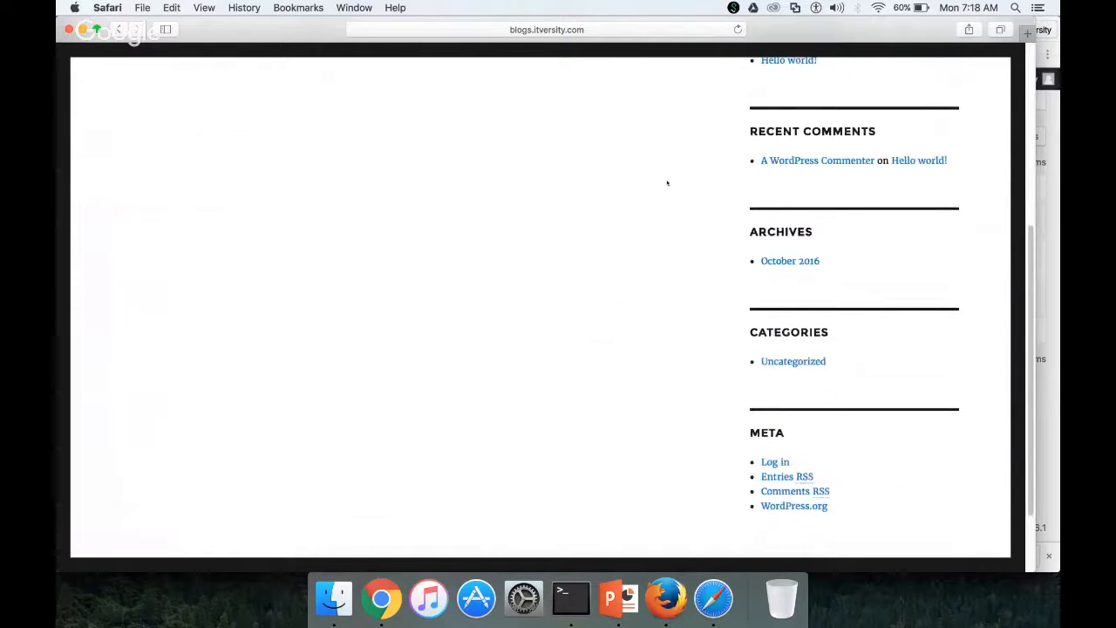
scroll(667, 183, up, 2)
scroll(667, 183, up, 3)
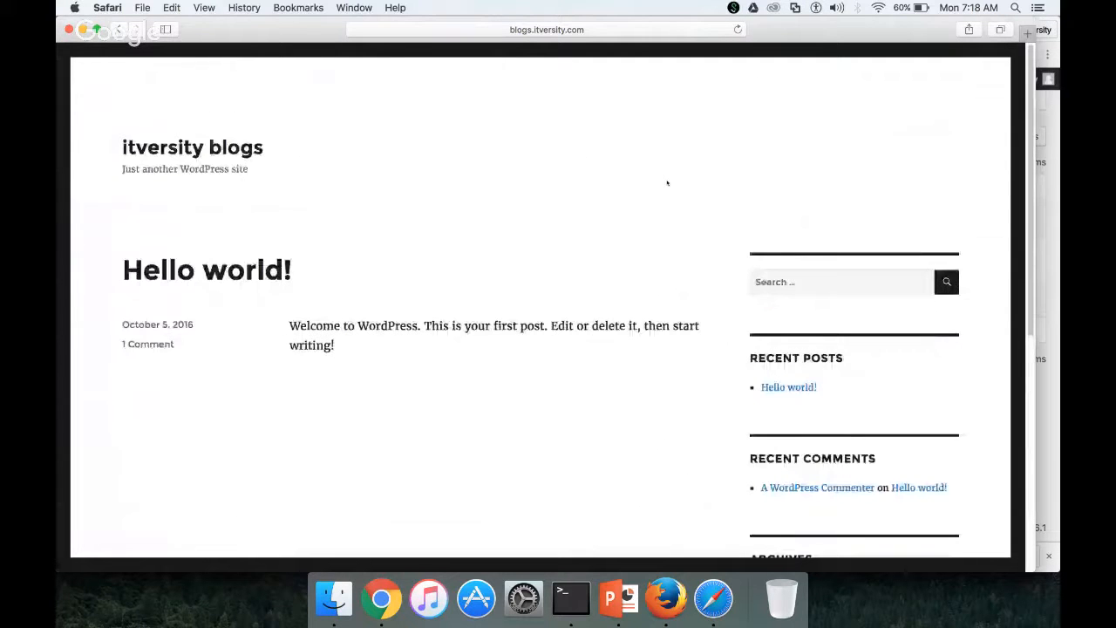
key(super+Tab)
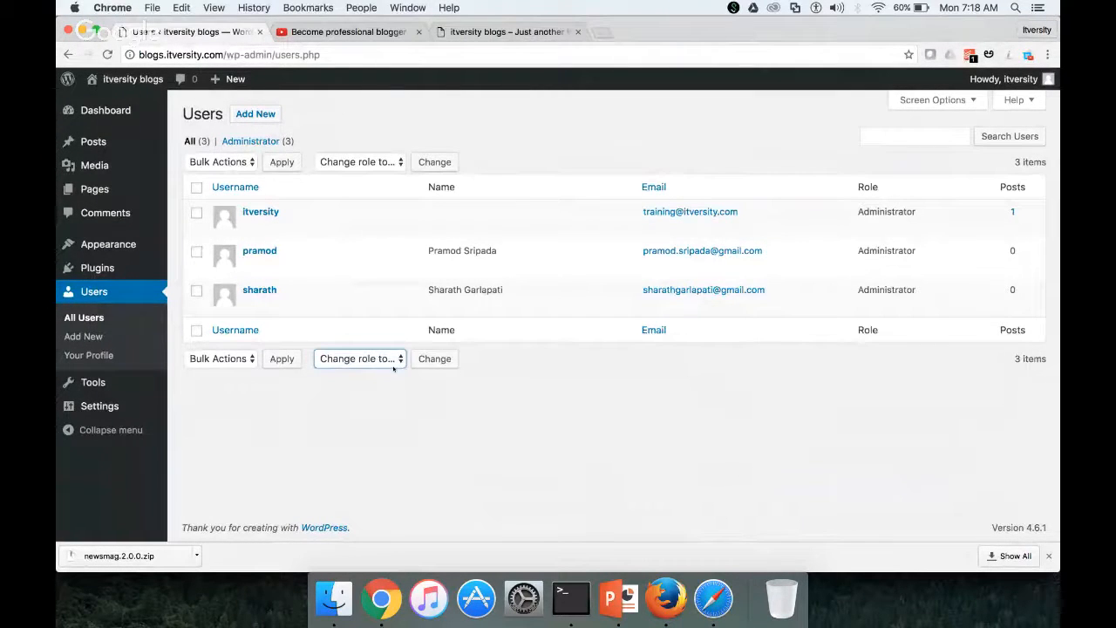
click(393, 364)
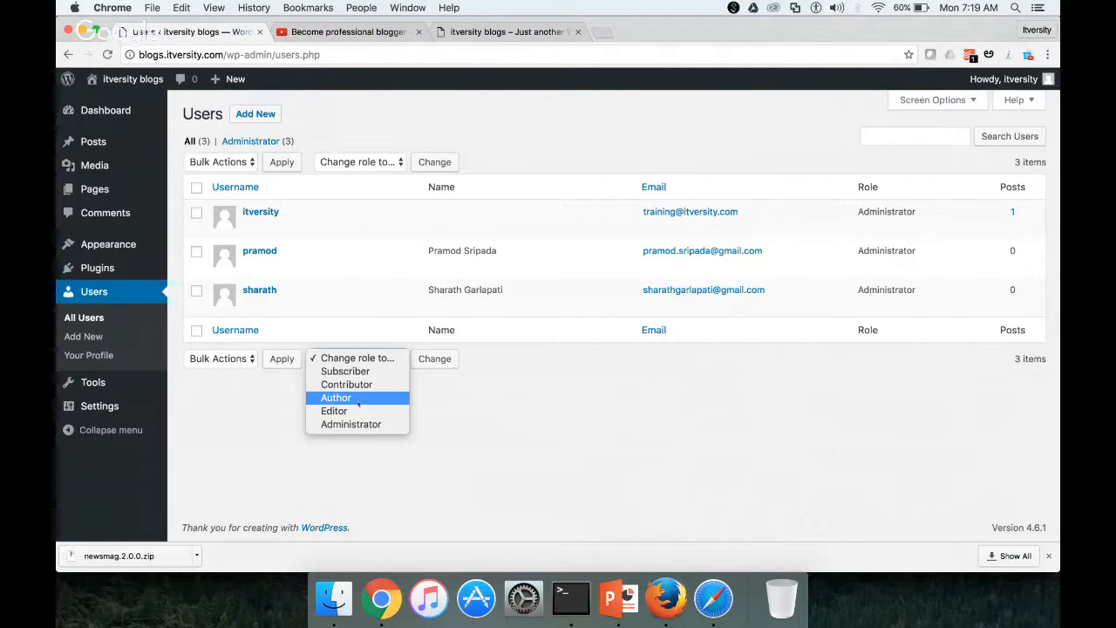
click(252, 115)
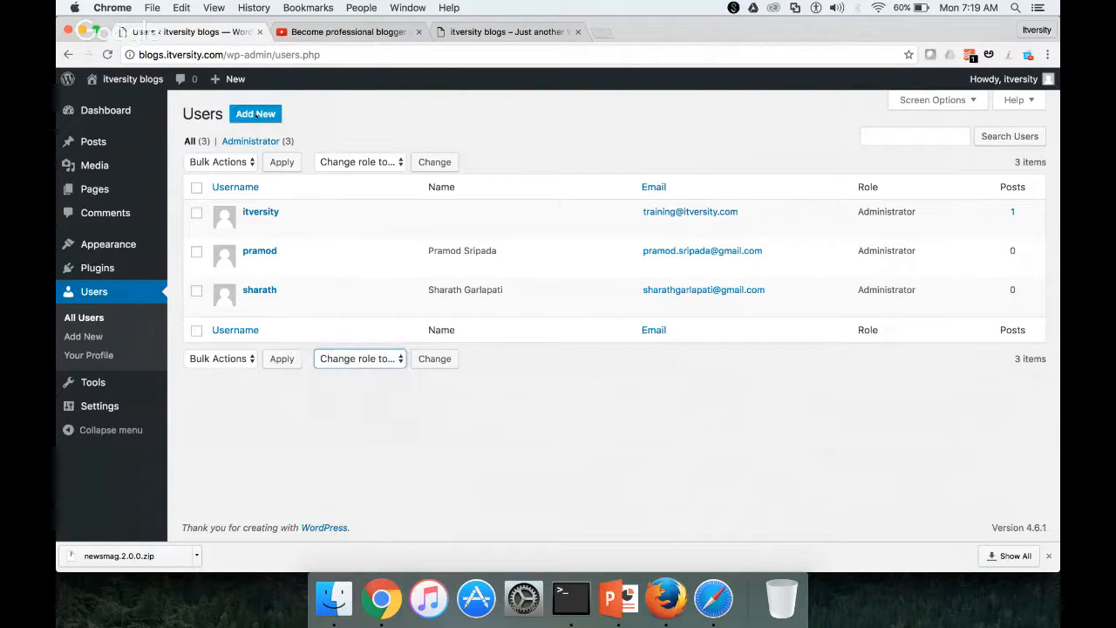
On the Add New User form, enter the username, e-mail address, and first and last name
click(250, 116)
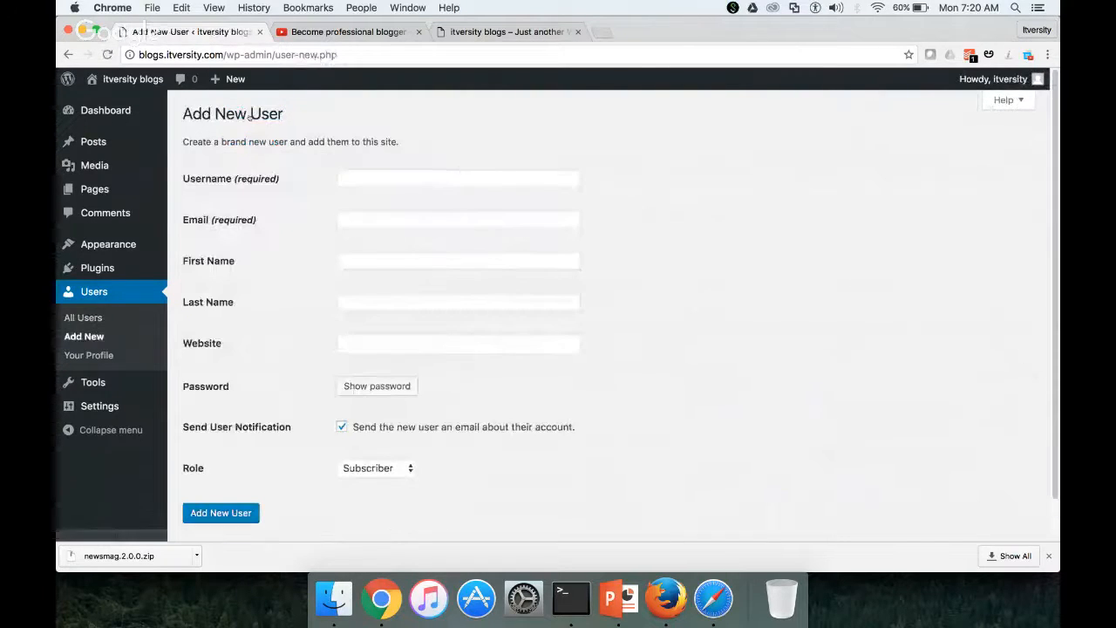
click(427, 180)
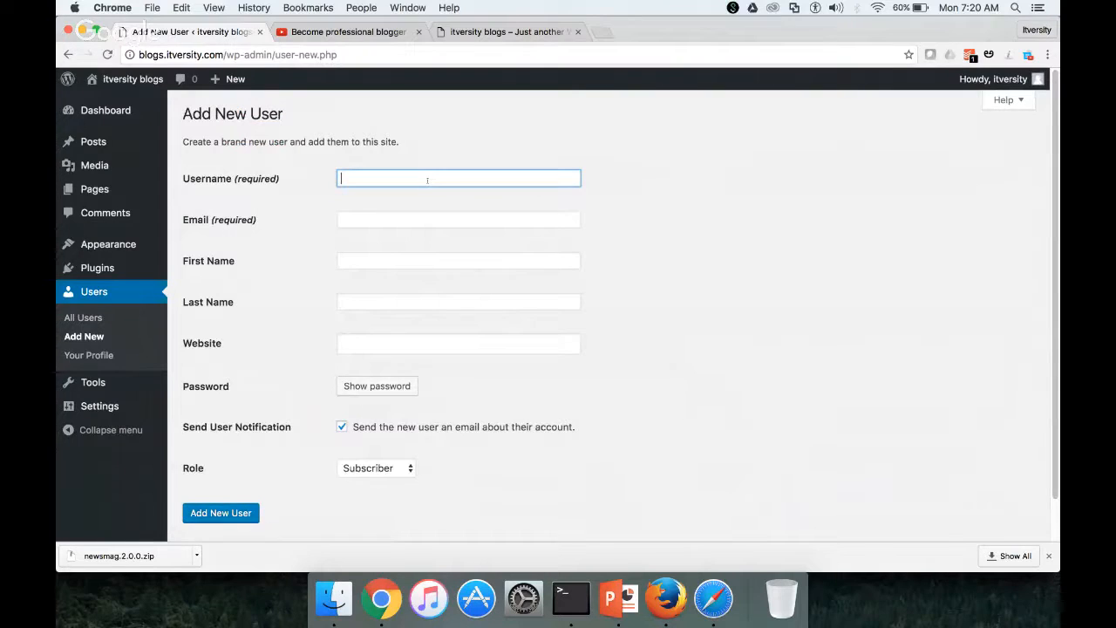
text(durga)
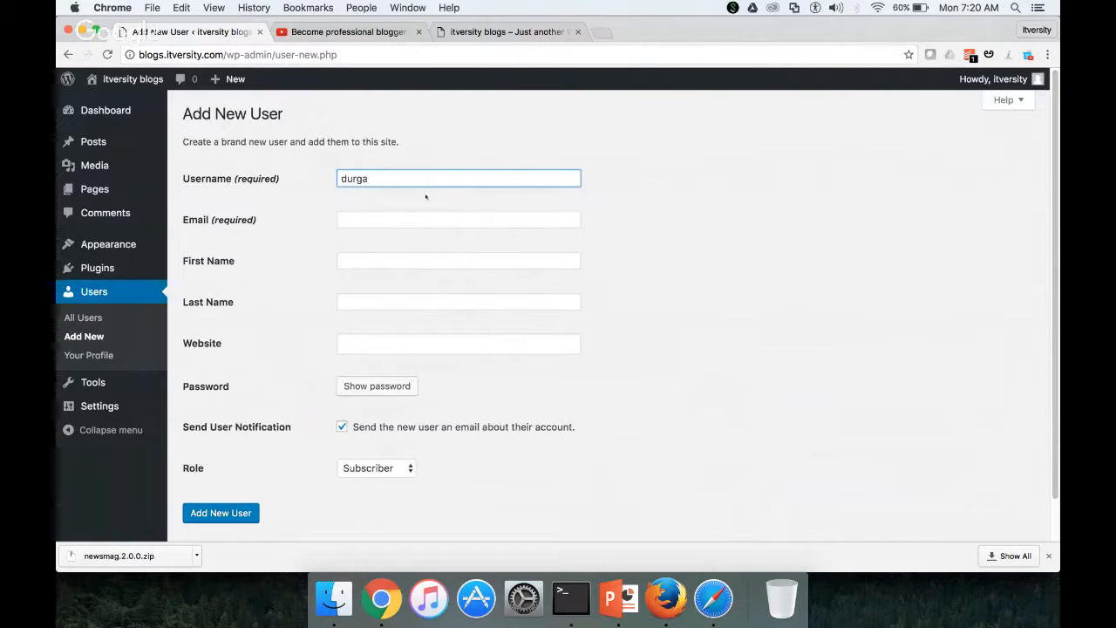
click(403, 231)
click(405, 222)
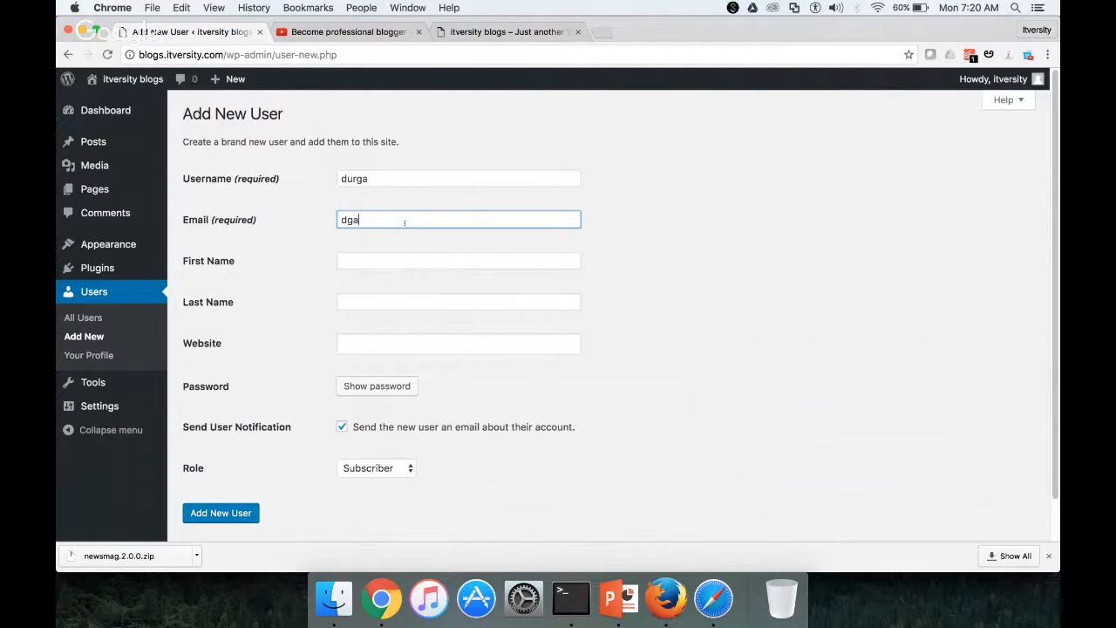
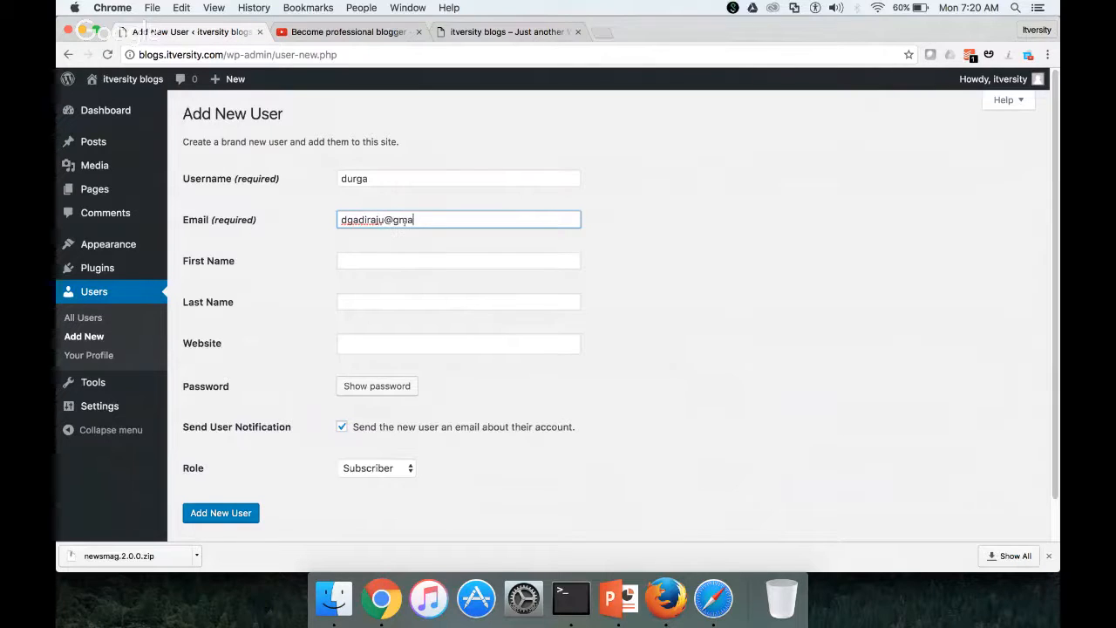
key(Tab)
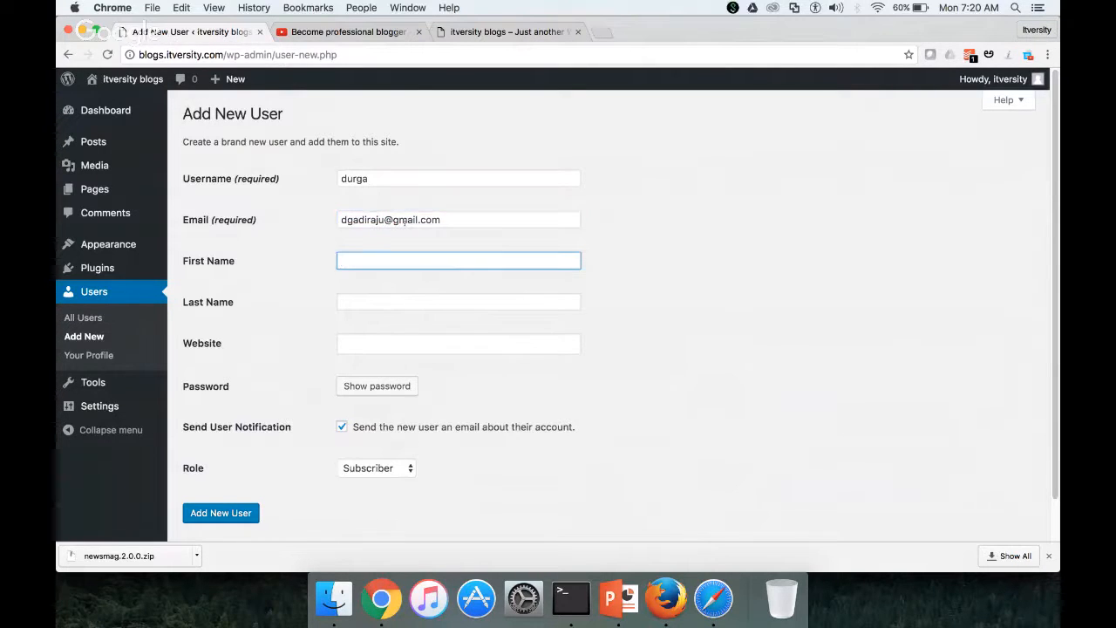
key(Tab)
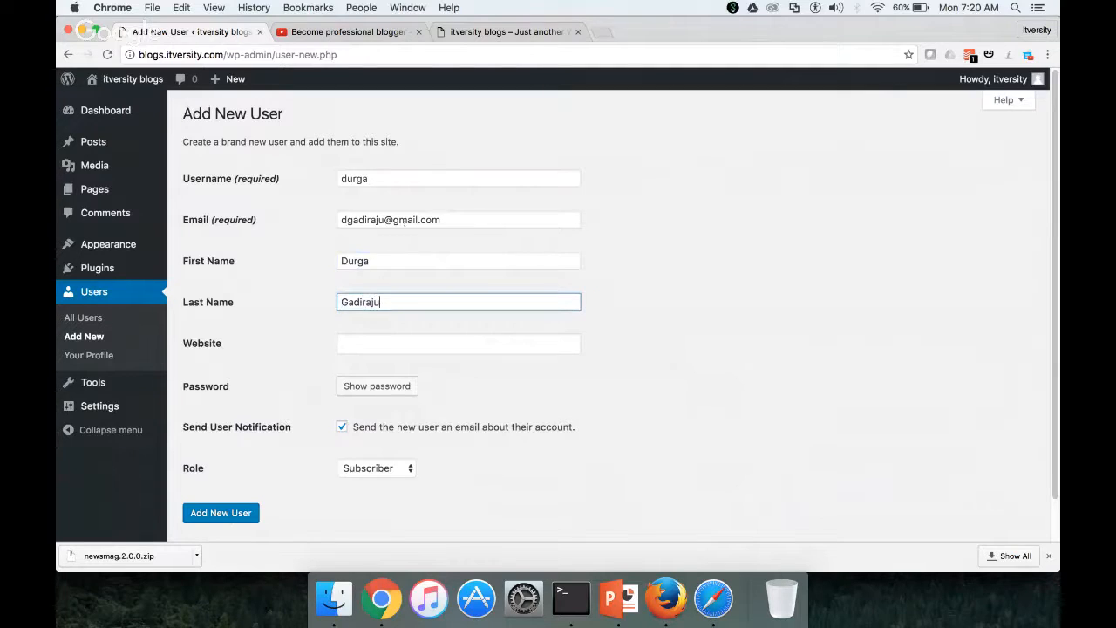
key(Tab)
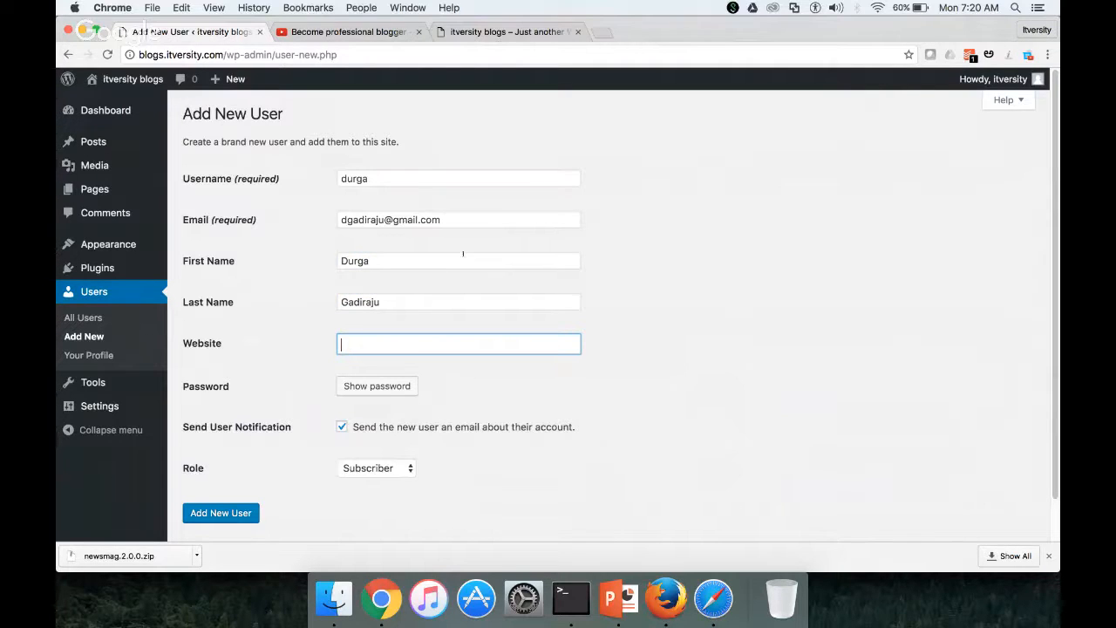
Assign the Author role and create the user account
click(388, 468)
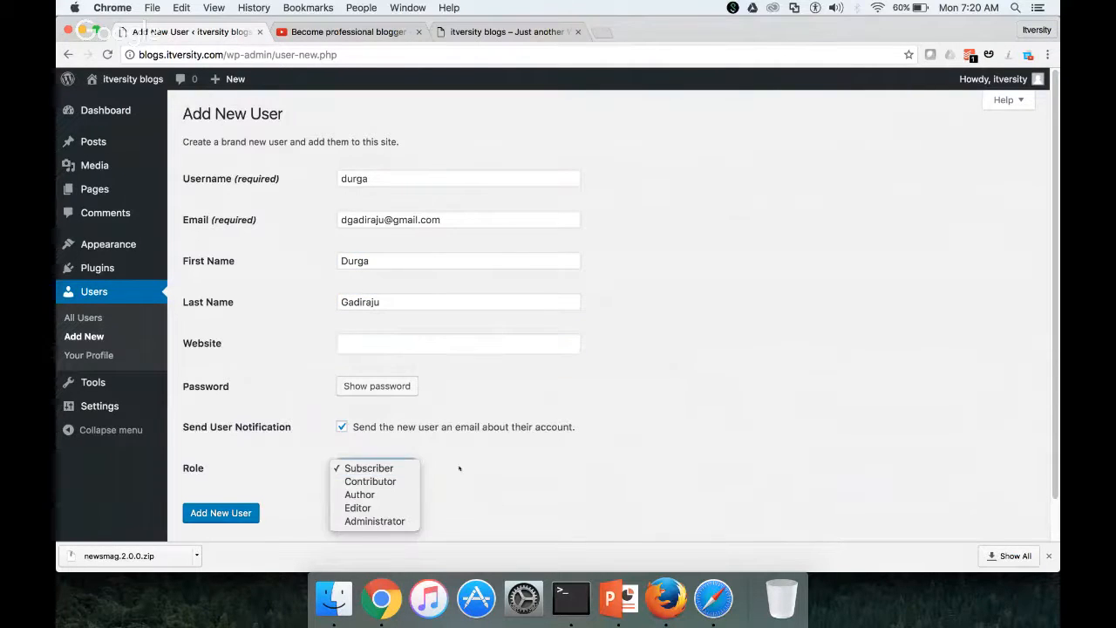
click(400, 495)
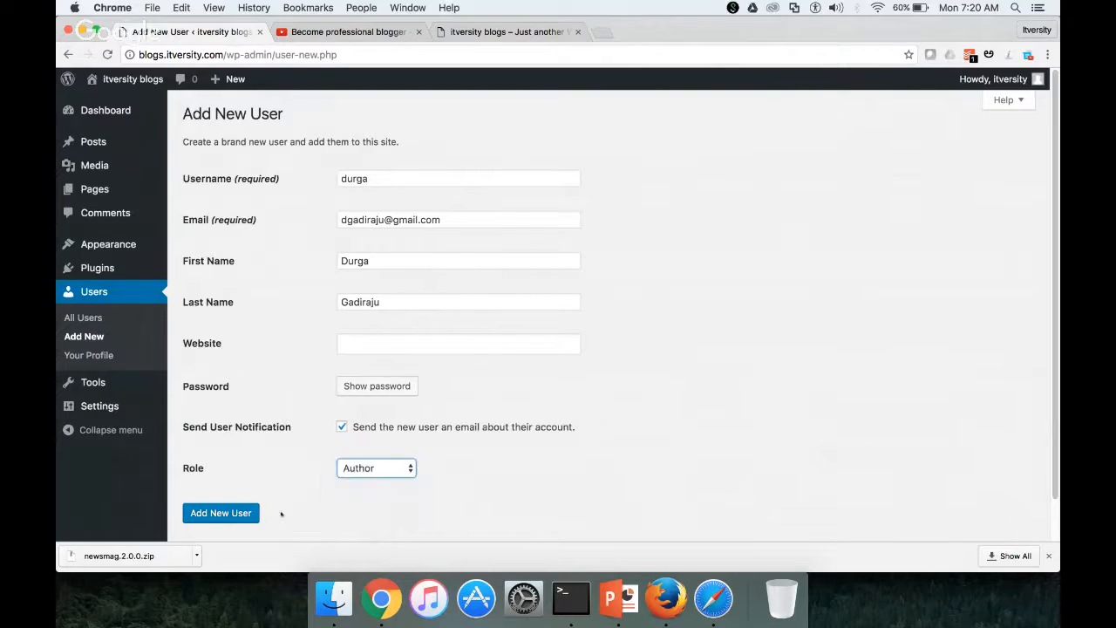
click(244, 514)
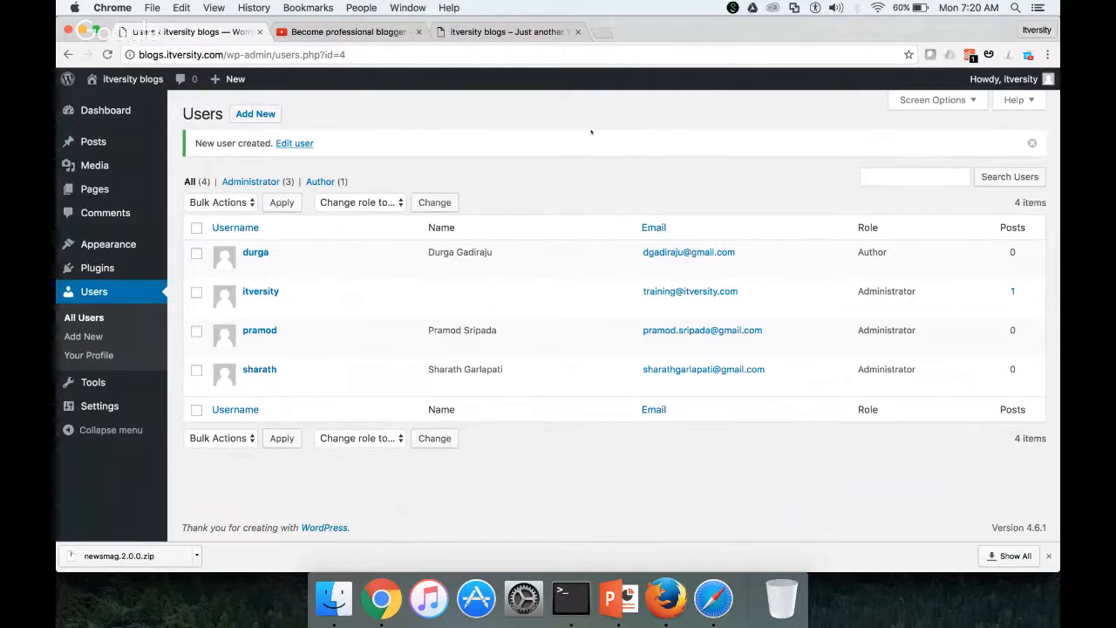
Open a new blank Chrome tab beside the WordPress Users tab
click(604, 32)
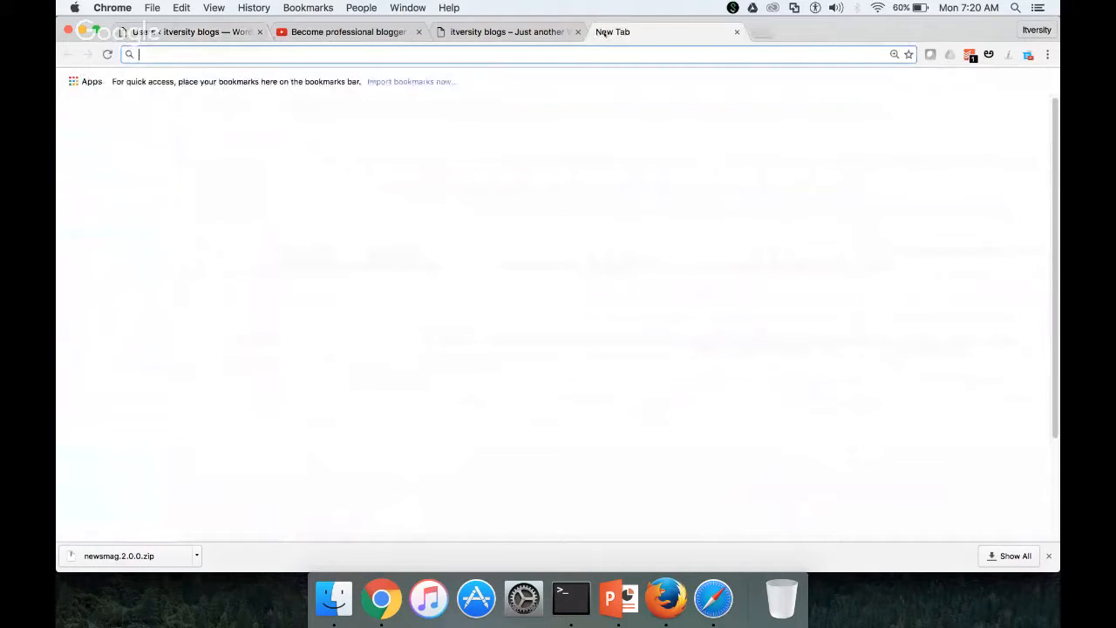
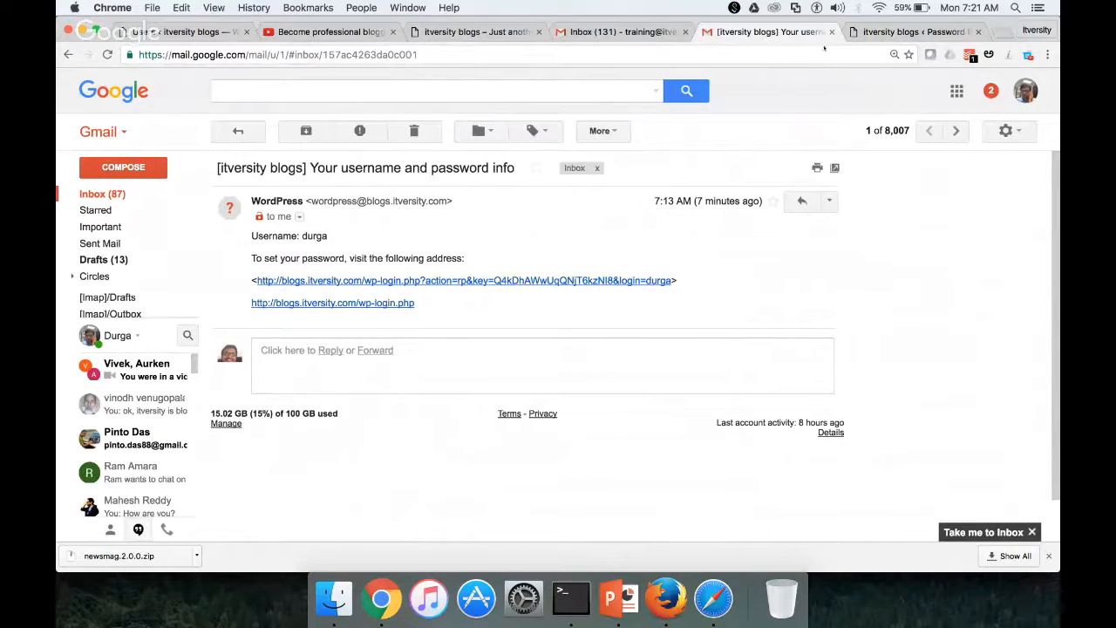
Close the WordPress password email message in Gmail
click(832, 32)
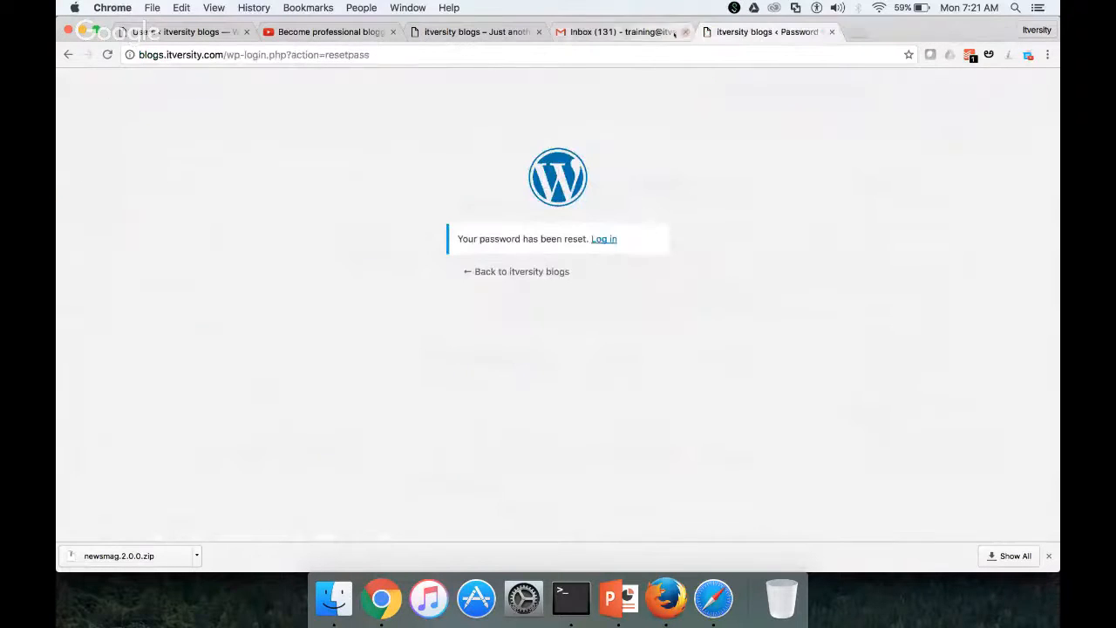
Close the Gmail inbox and reset-confirmation tabs and bring Safari forward
click(685, 32)
click(686, 32)
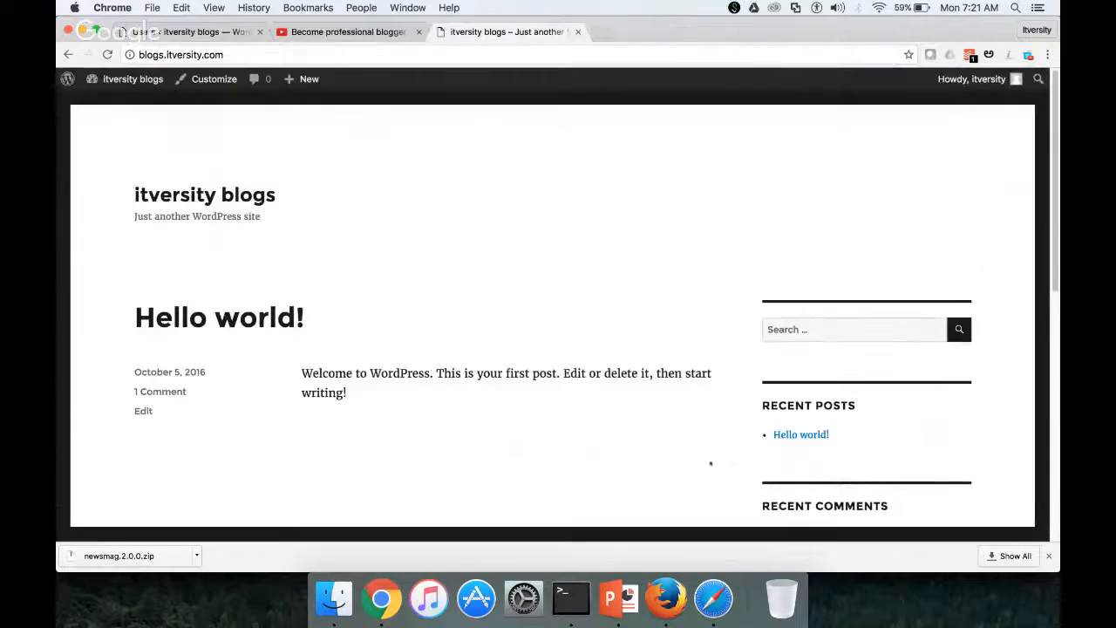
click(713, 598)
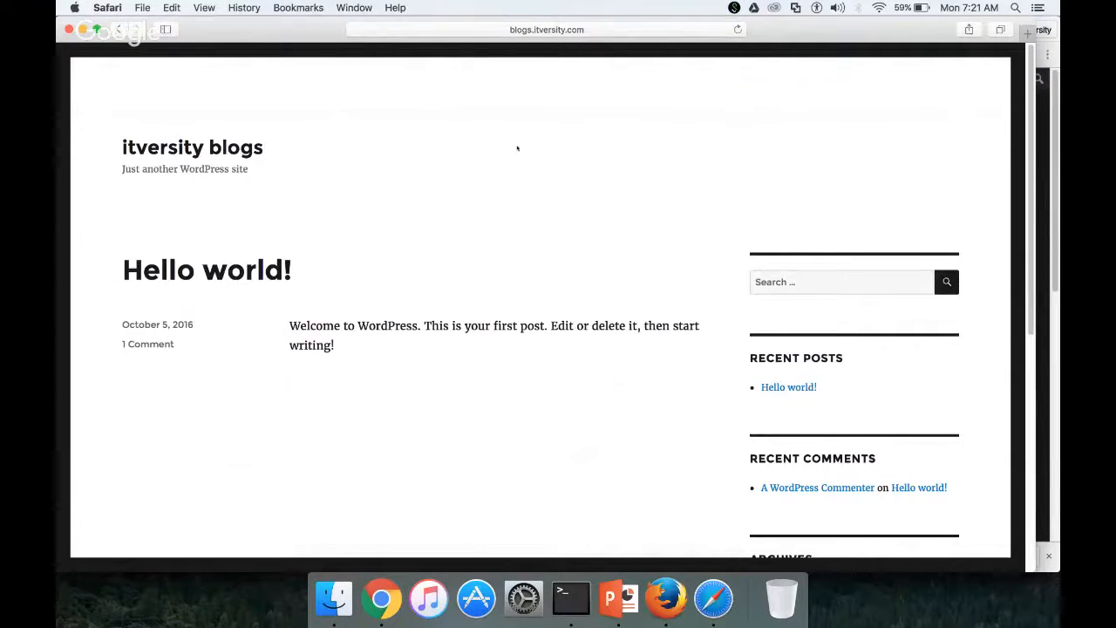
Load blogs.itversity.com/wp-admin, enter the author's username and password, and tick Remember Me
click(572, 30)
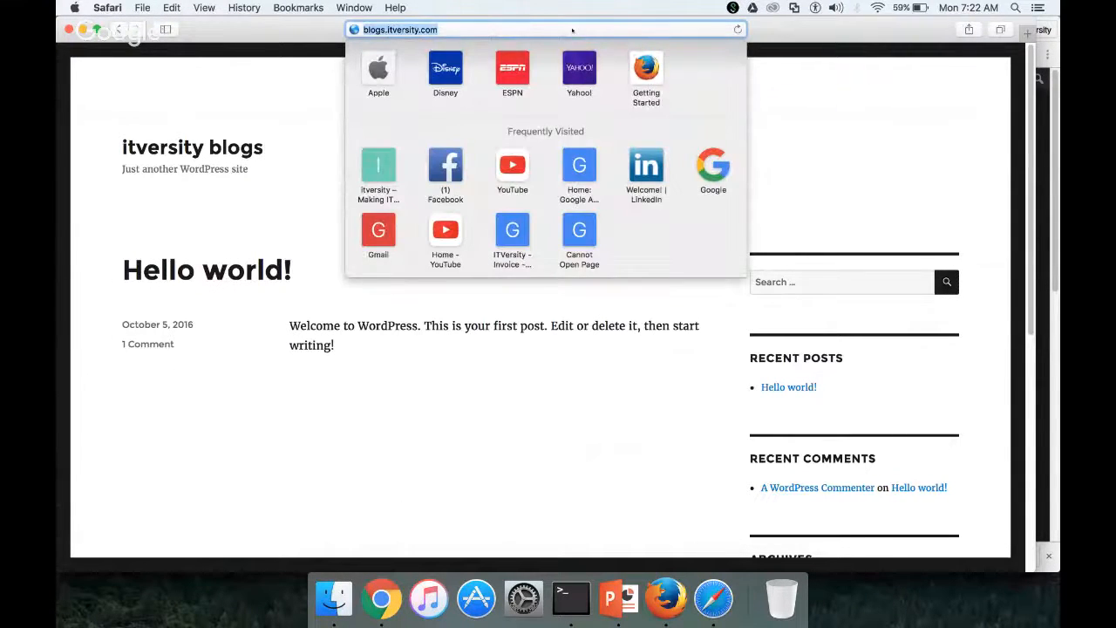
key(Right)
text(/)
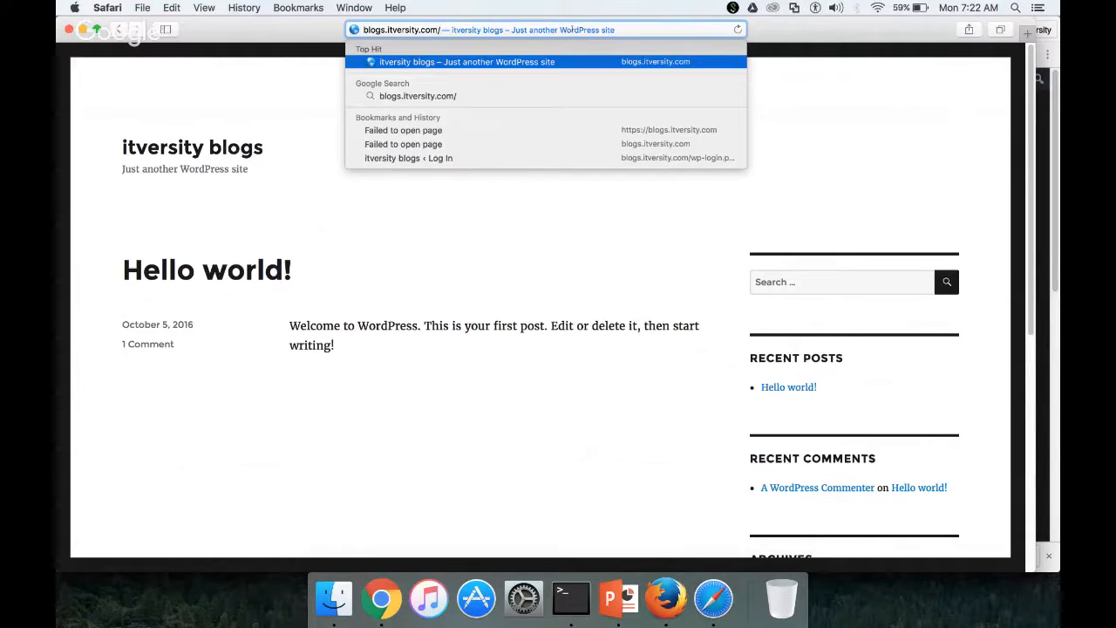
text(wp)
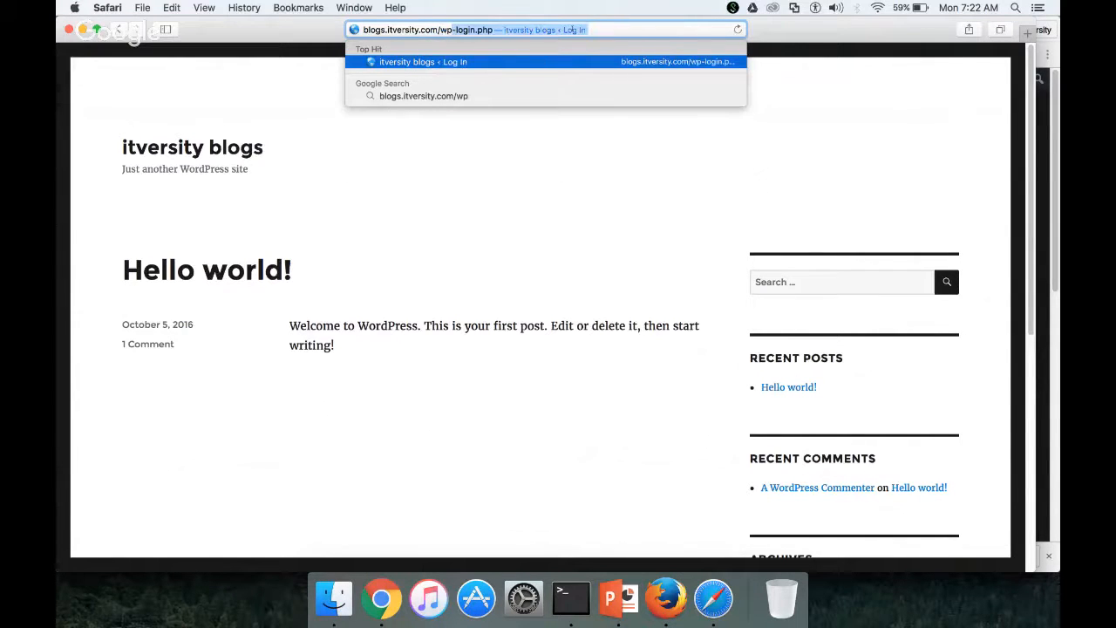
text(-admin)
key(Return)
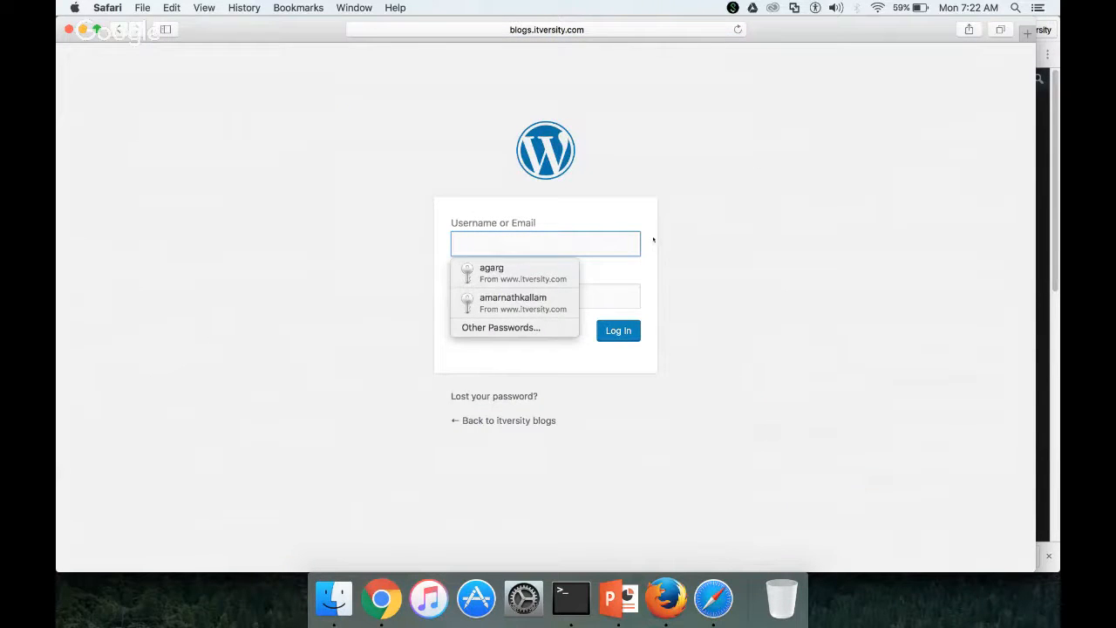
text(durga)
key(Tab)
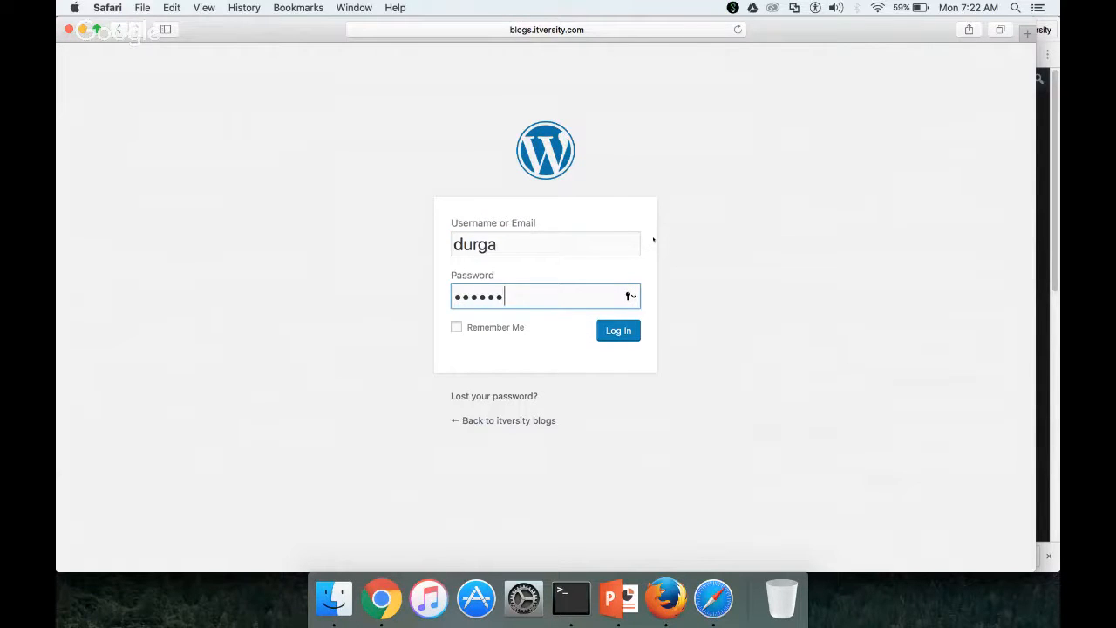
click(456, 327)
Log in as the author and save the password, check Chrome's Users list, then return to Safari's Posts menu
click(608, 331)
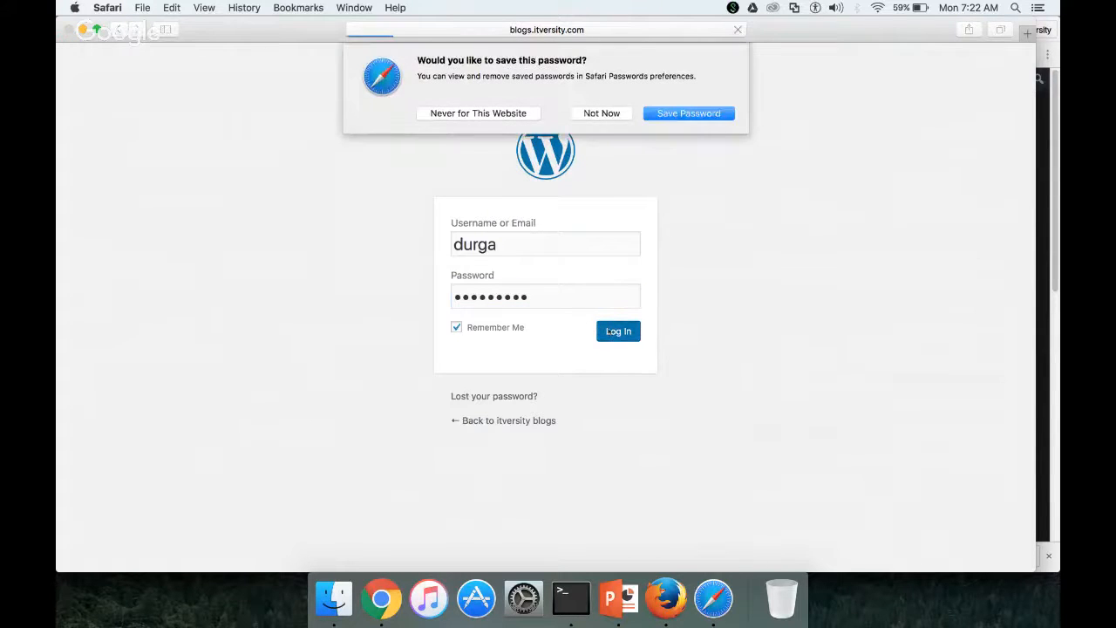
click(690, 113)
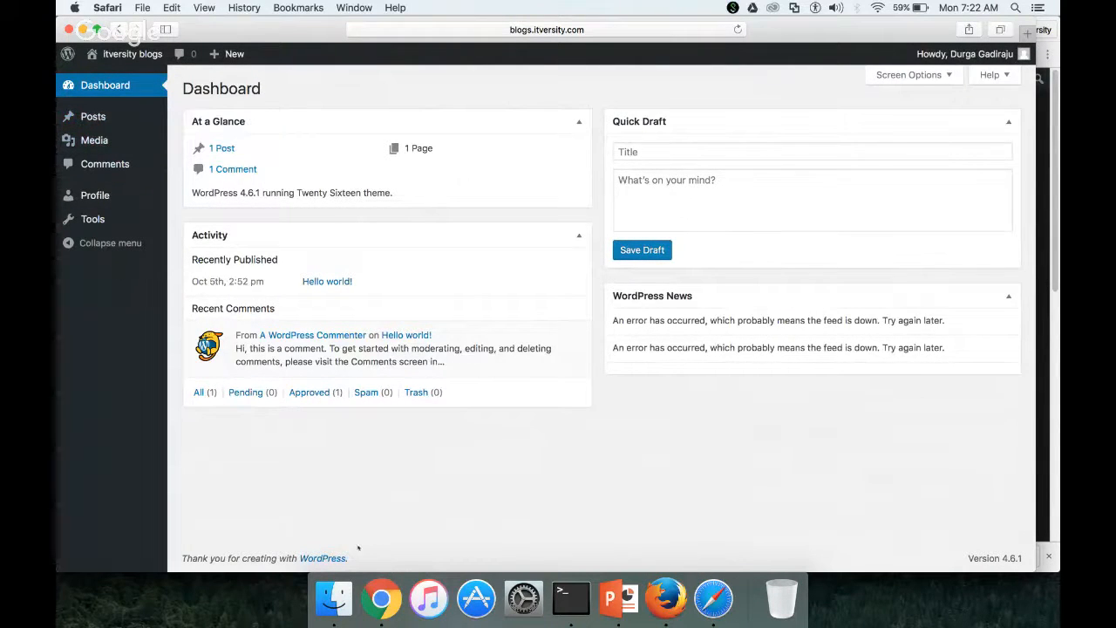
right_click(381, 598)
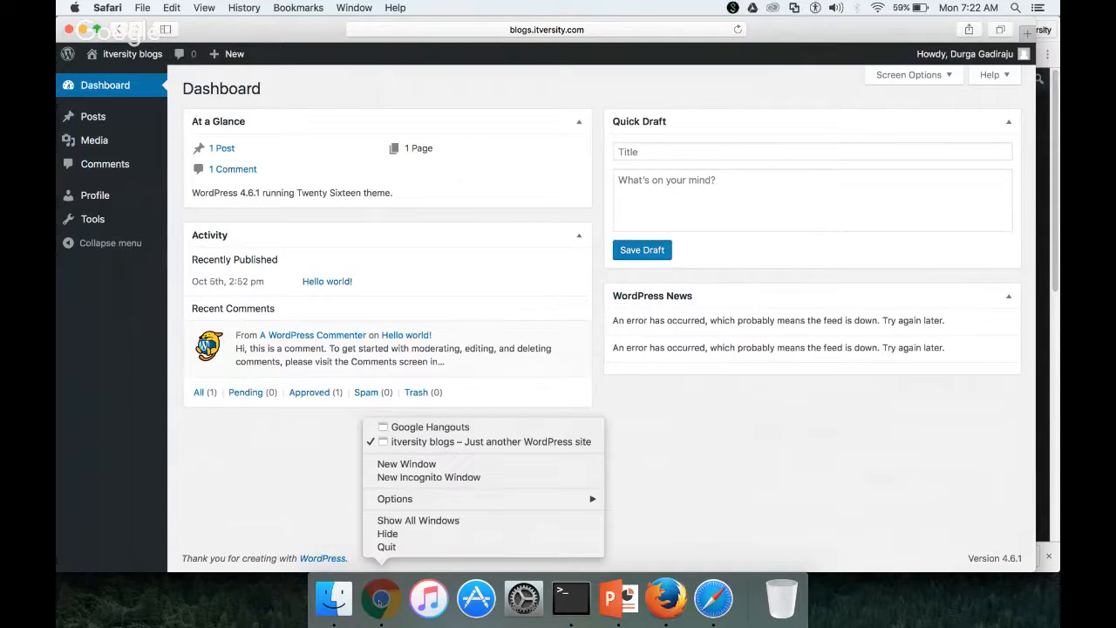
click(457, 442)
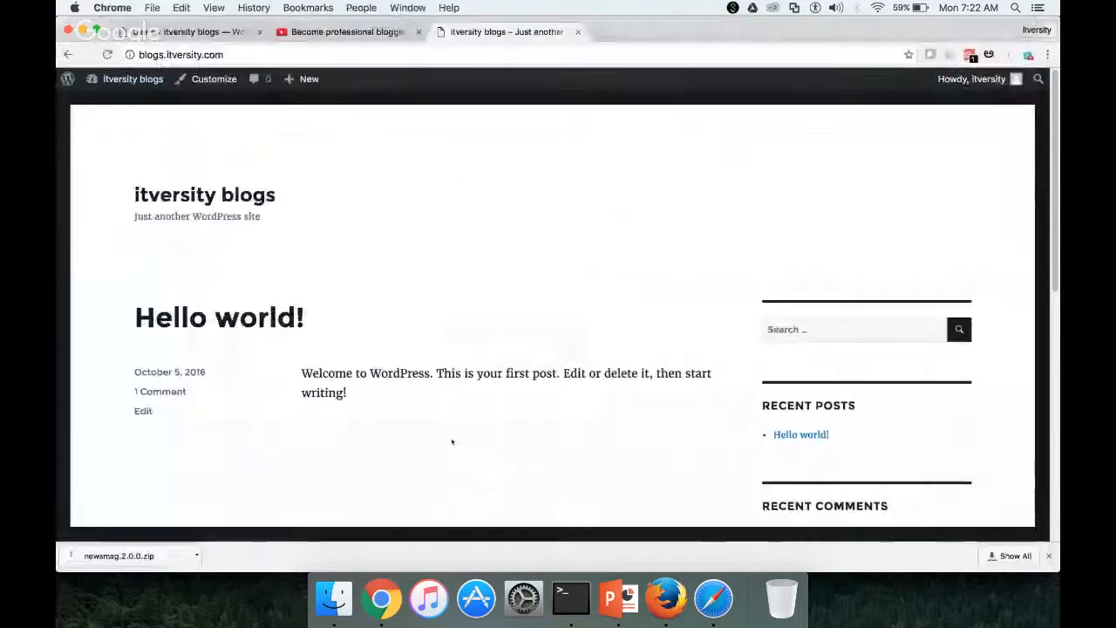
click(191, 31)
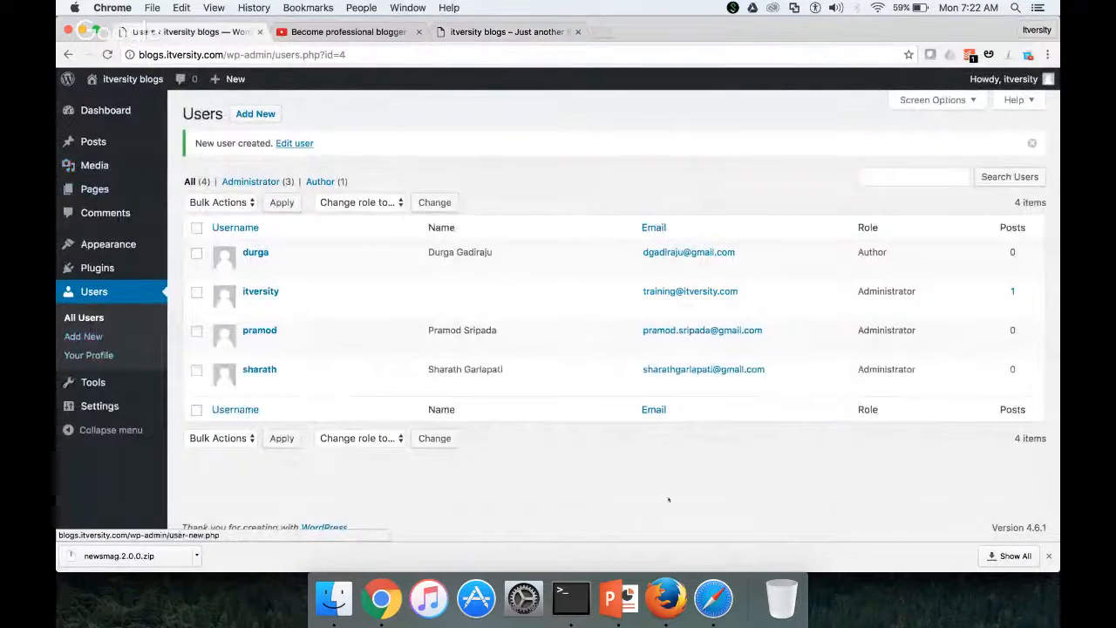
click(713, 598)
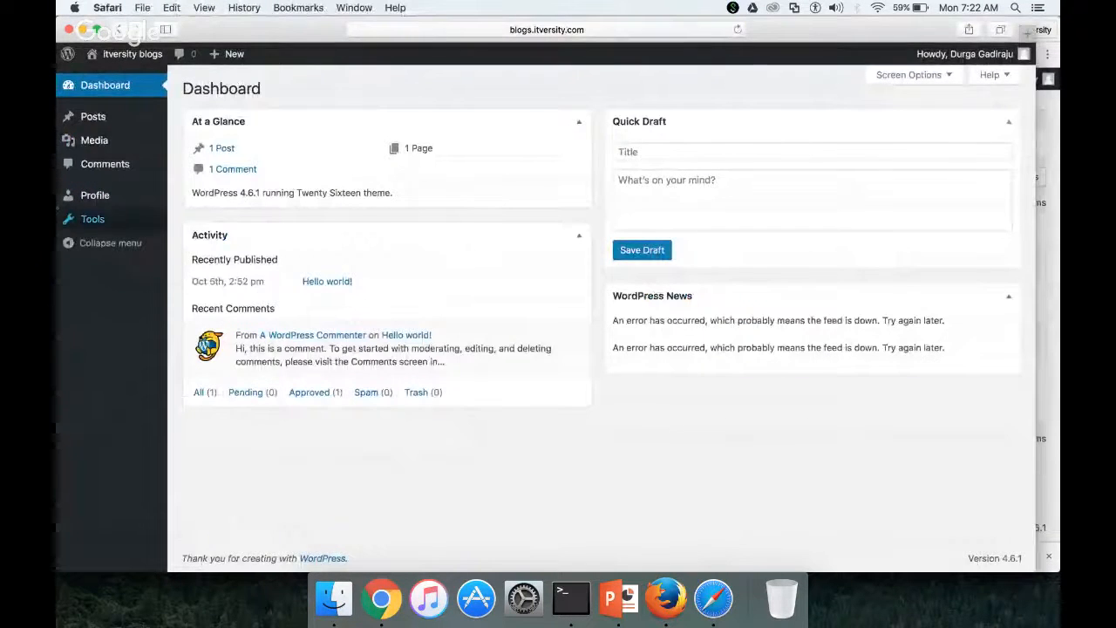
mouse_move(103, 121)
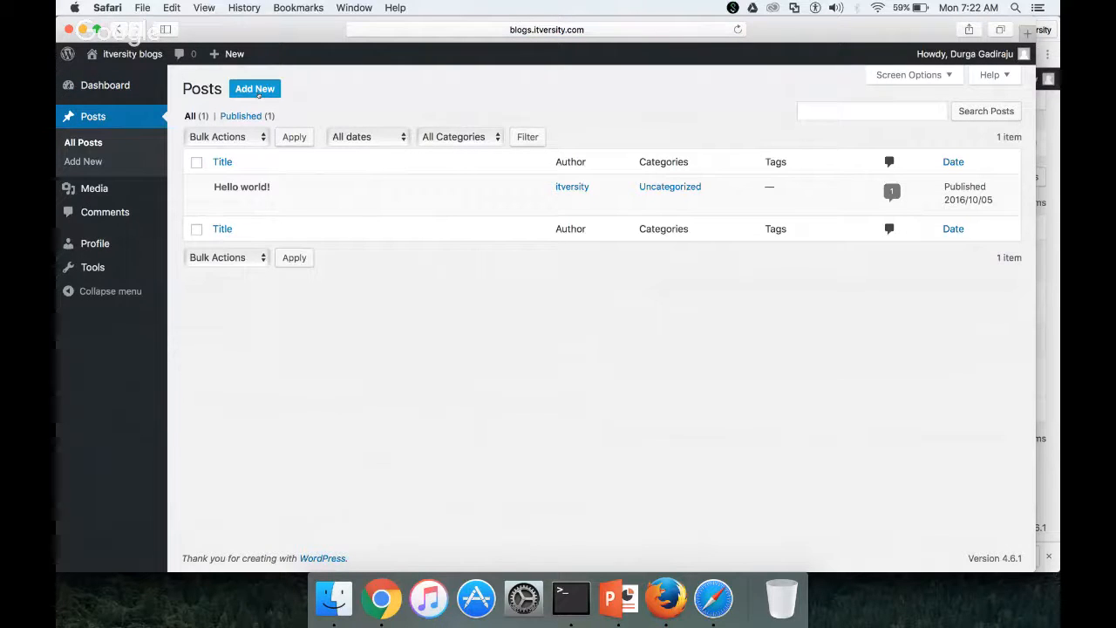
Write a new post 'First post as an author': 'Hello world,' then 'This is just a sample blog as an author to my newly built blogging platform.'
click(255, 89)
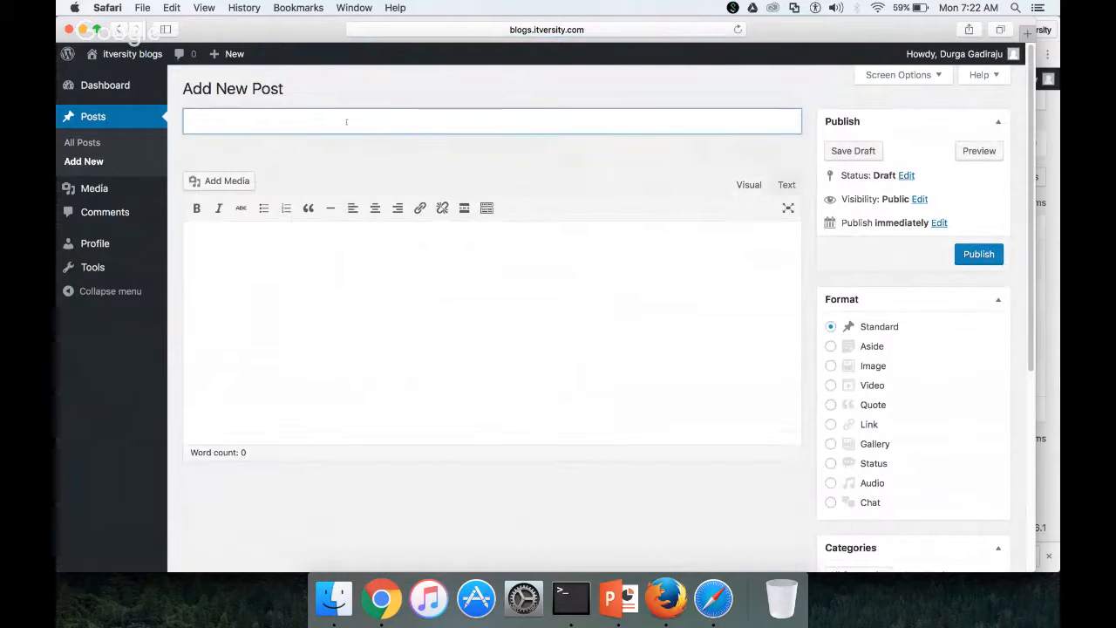
text(post )
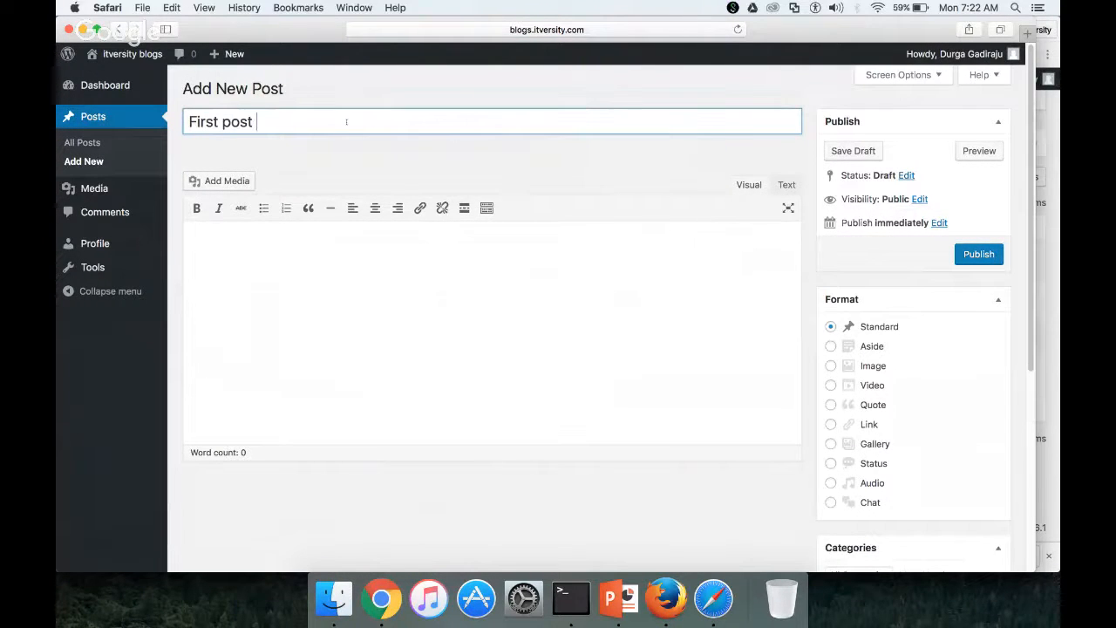
text(as an auth)
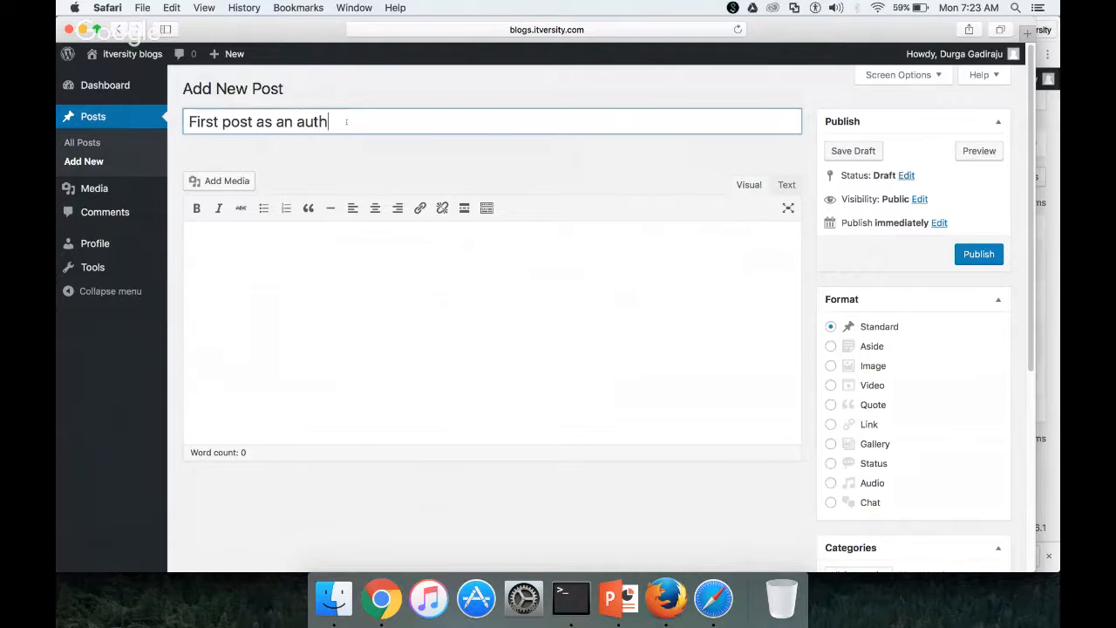
text(or)
click(294, 253)
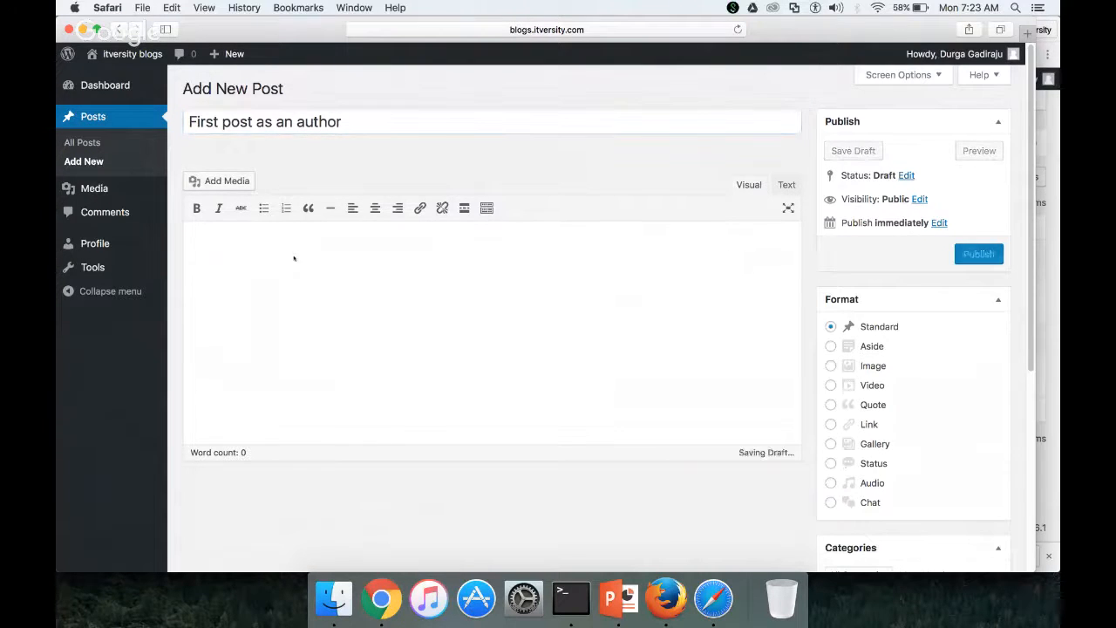
text(Hellow)
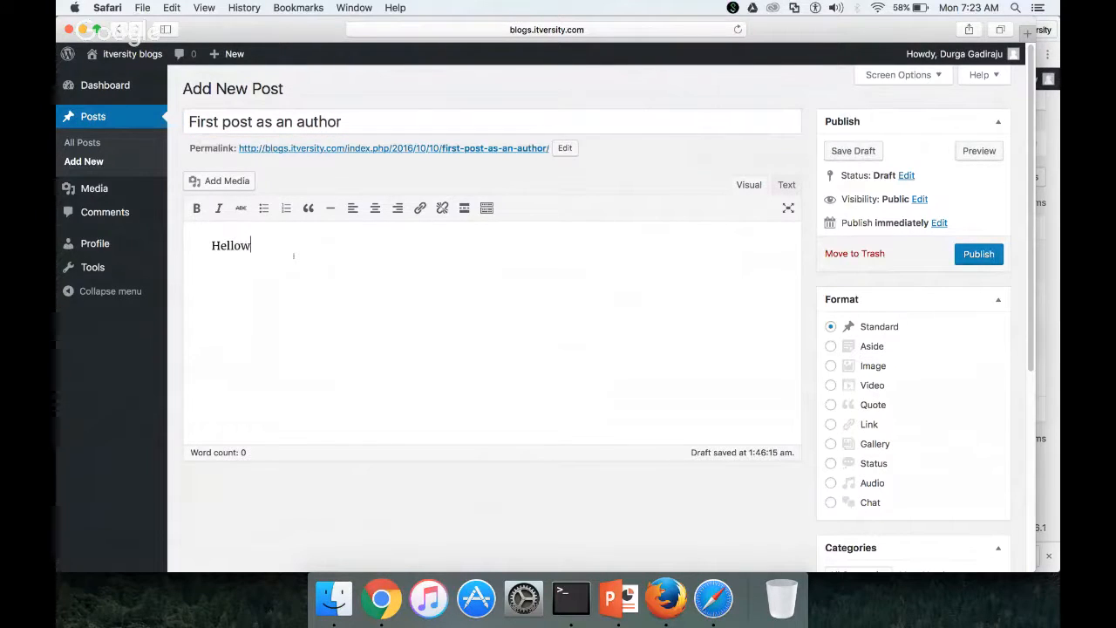
key(BackSpace)
text(world,)
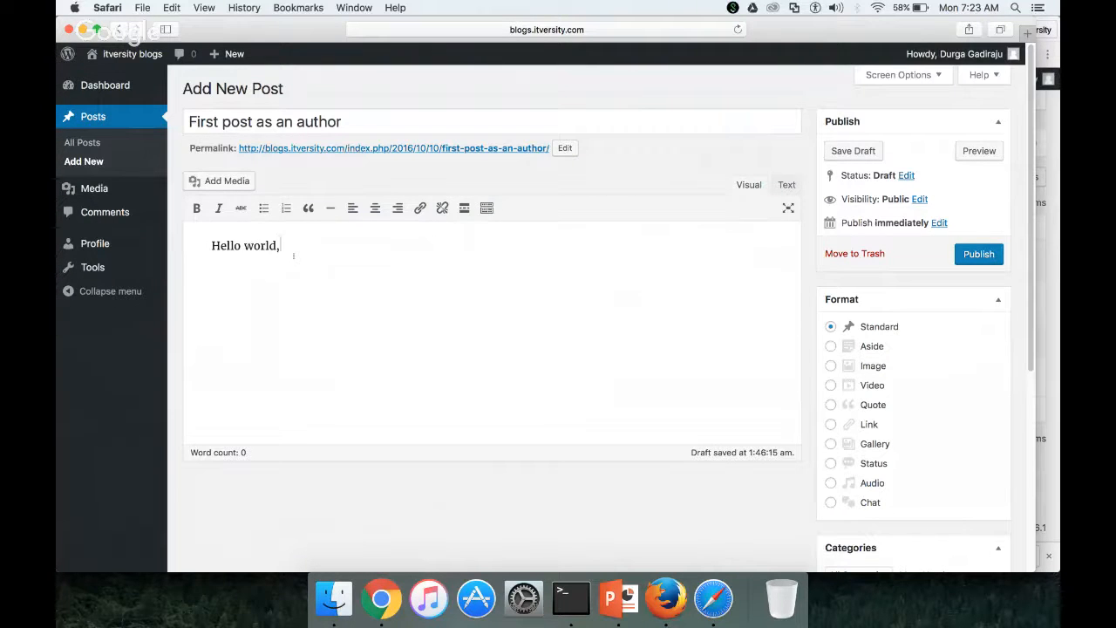
key(Return)
key(Return)
text(This i)
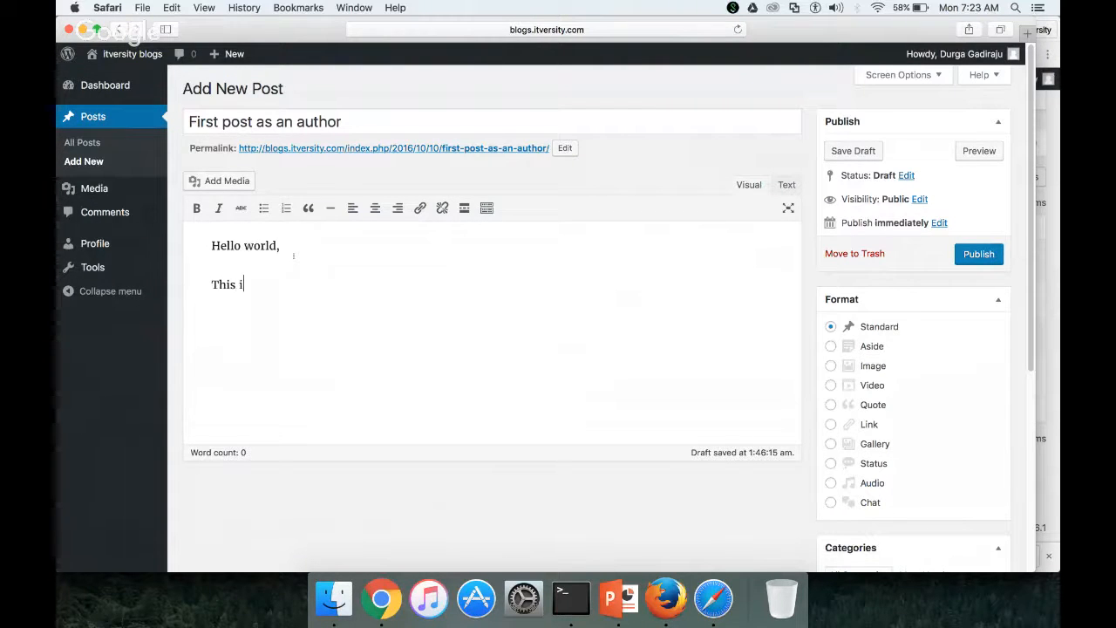
text(s just a samp)
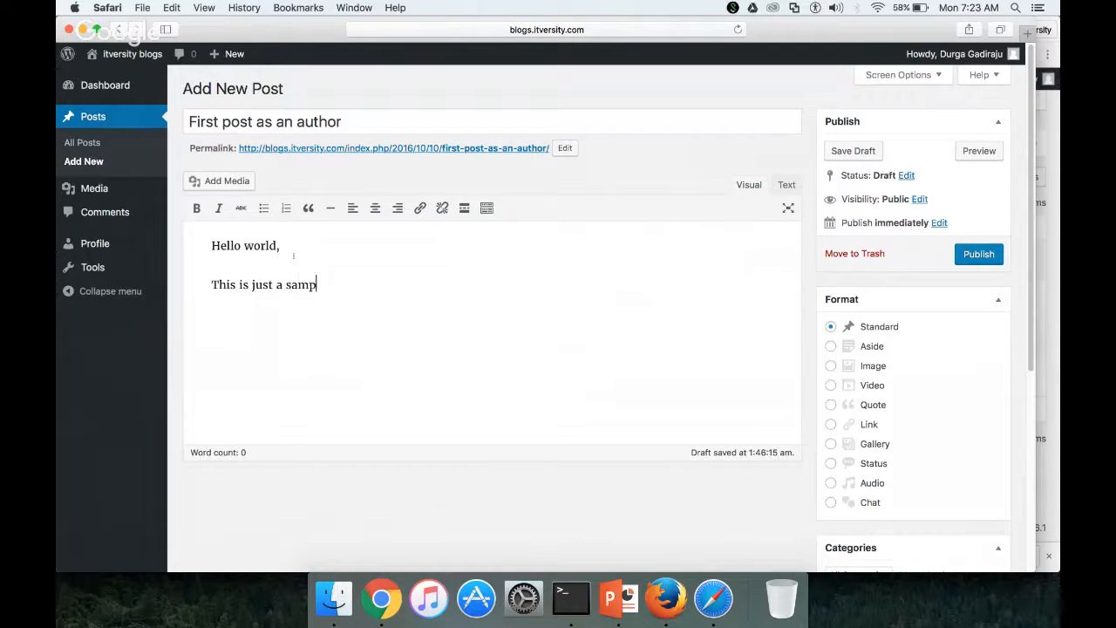
text(le blog as an )
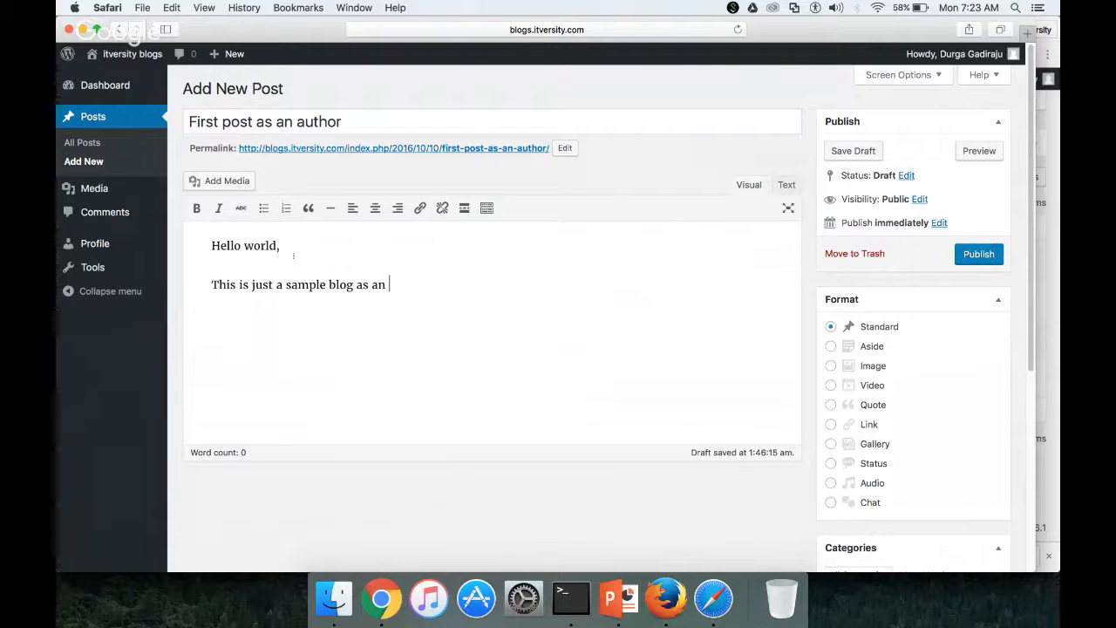
text(auther)
key(BackSpace)
key(BackSpace)
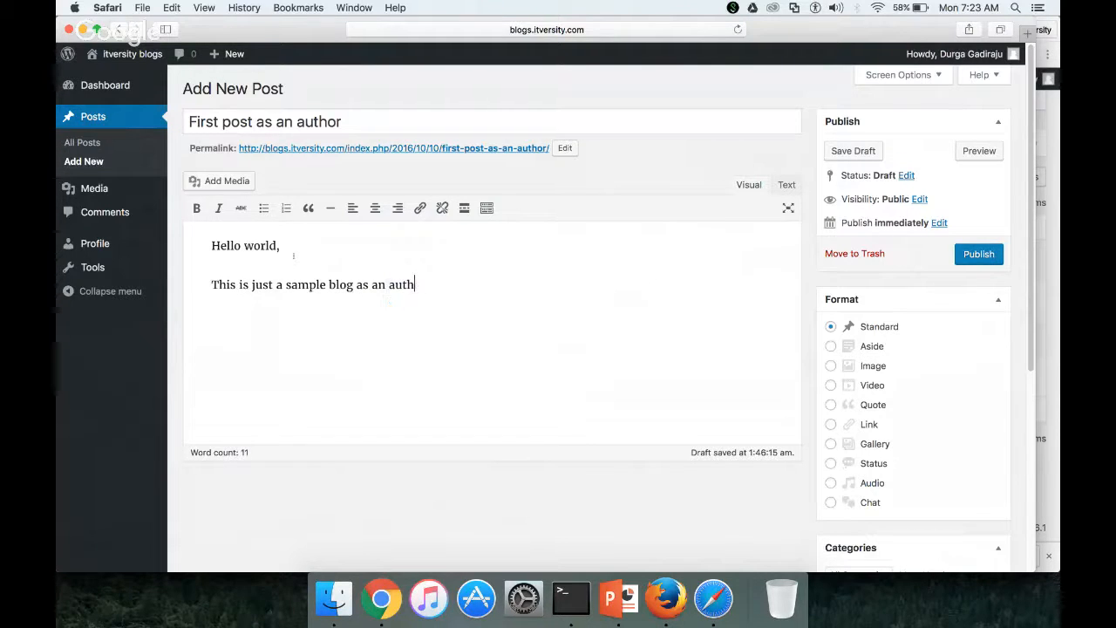
text(or to my new)
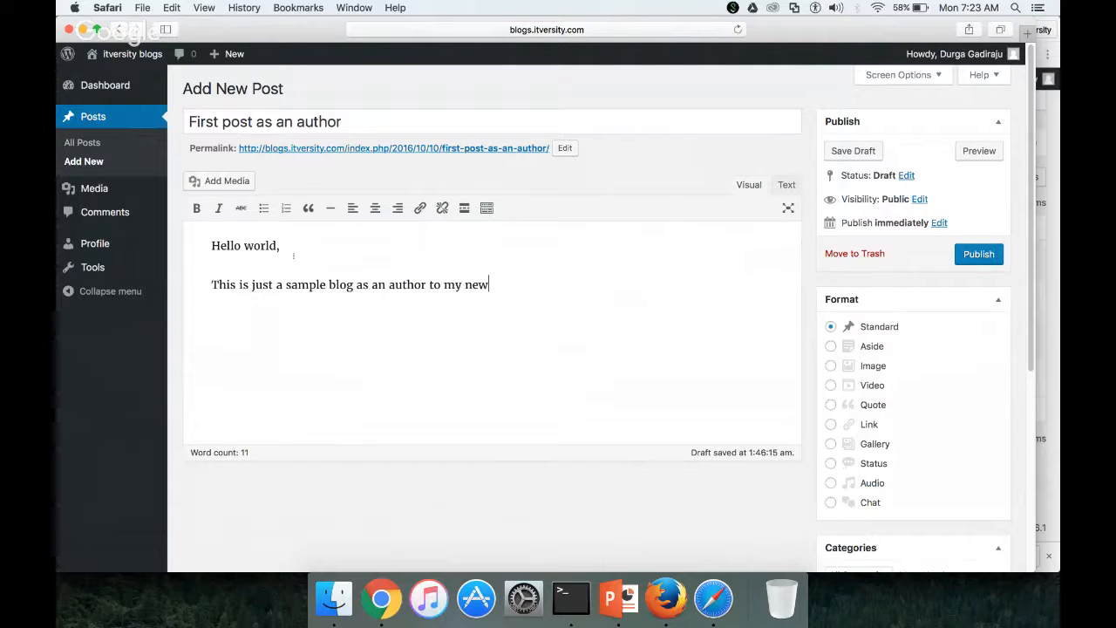
text(ly built blogging p)
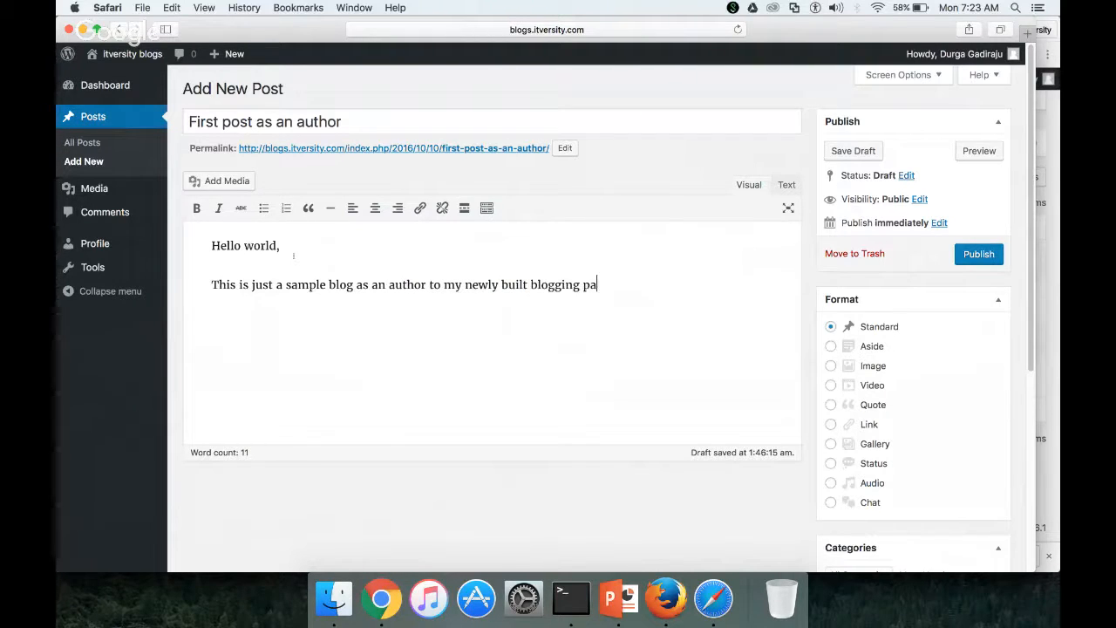
text(lato)
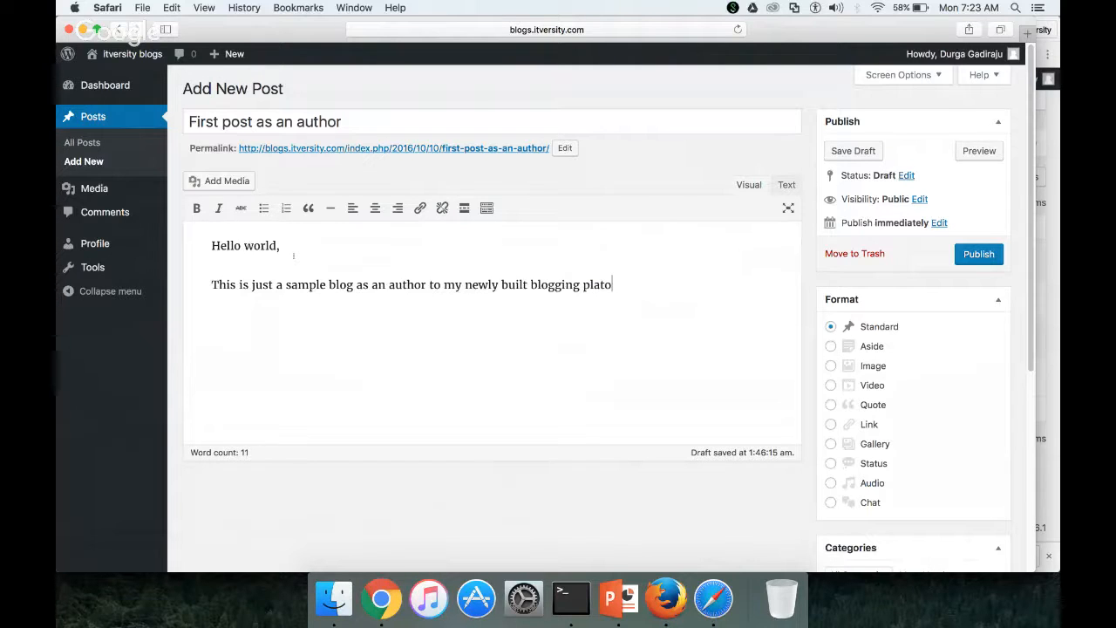
key(BackSpace)
text(form.)
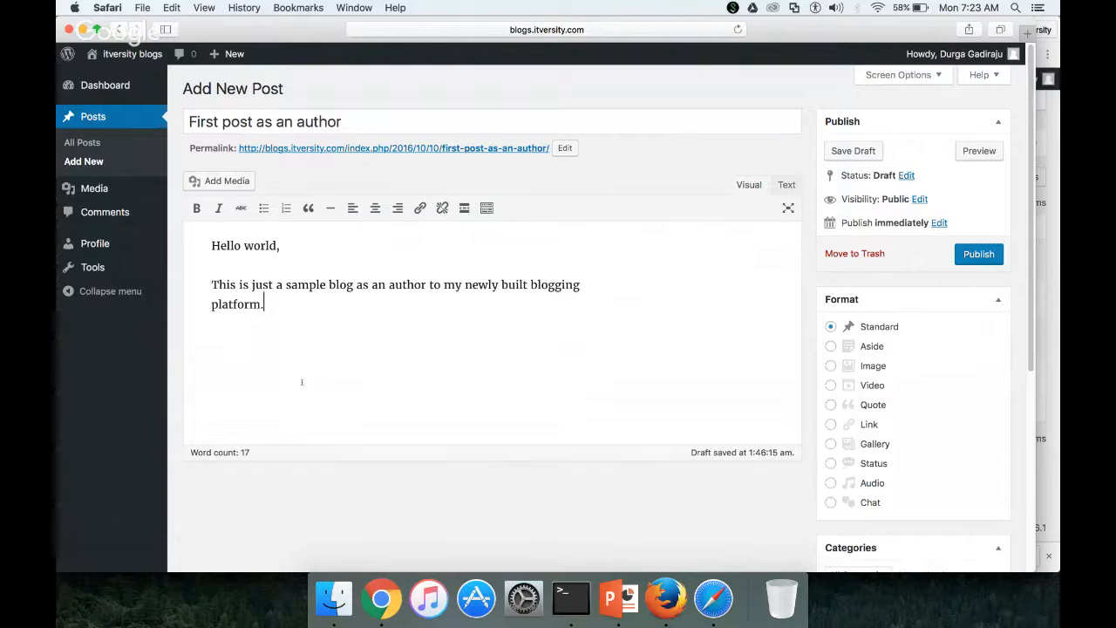
click(990, 255)
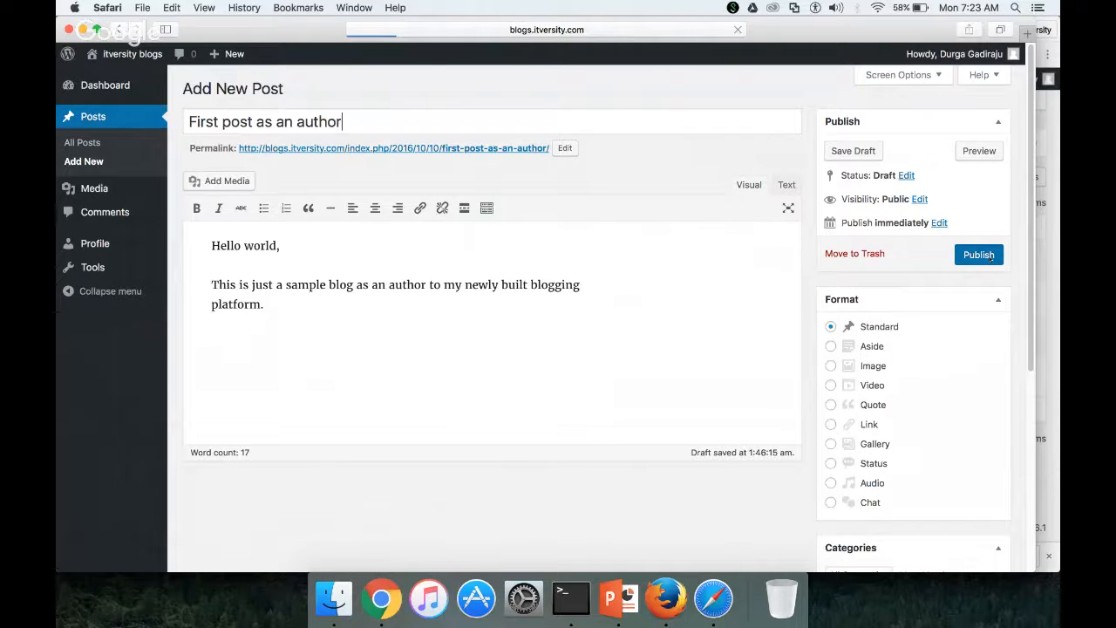
click(381, 598)
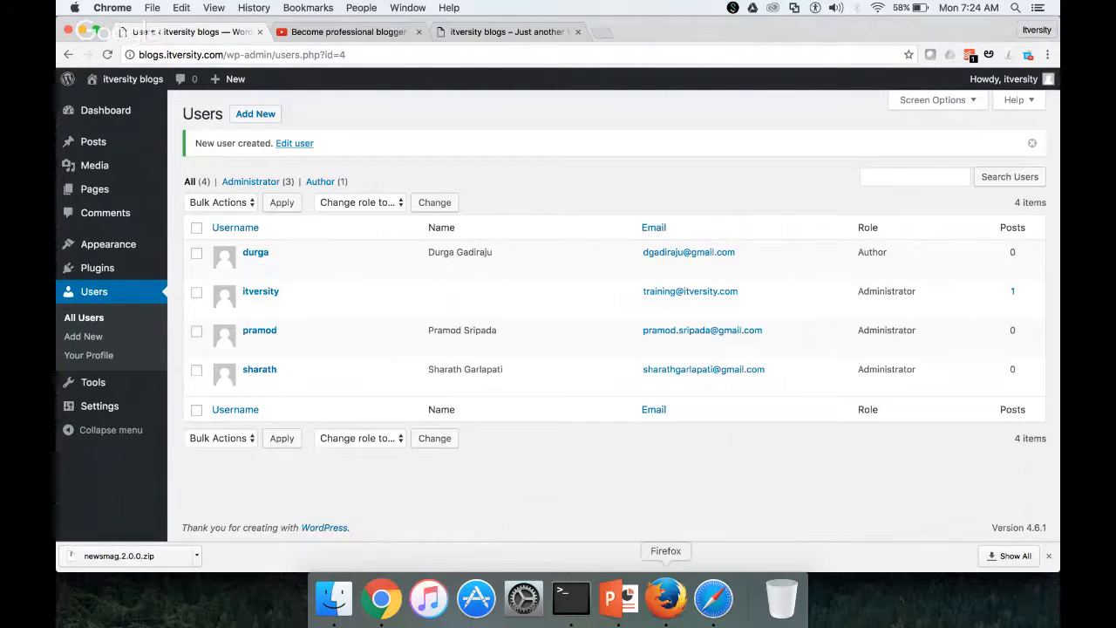
click(713, 598)
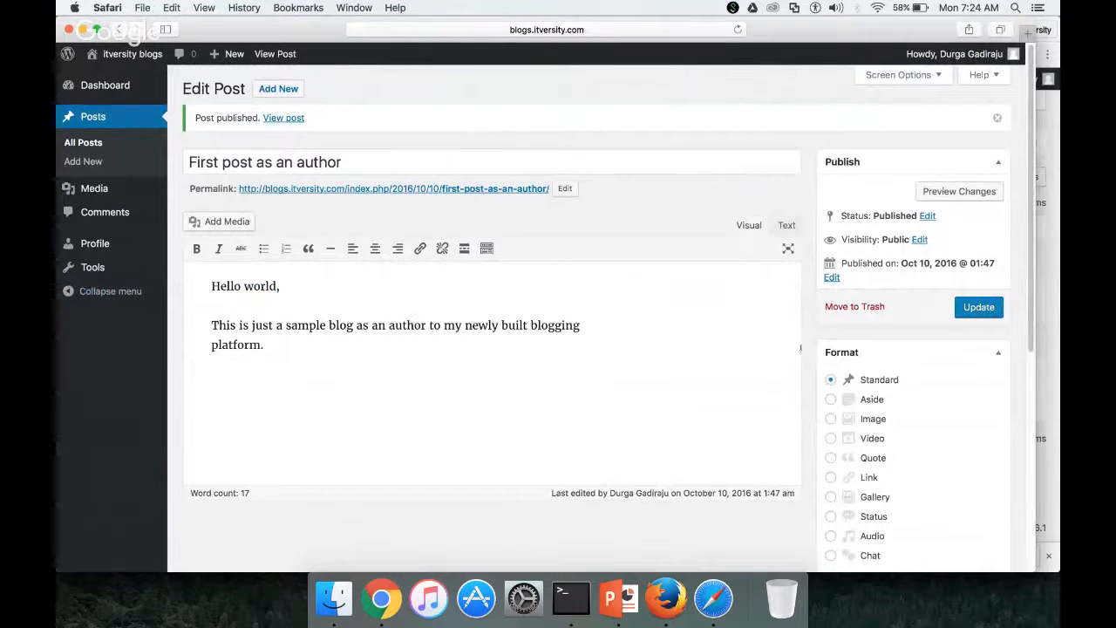
Open the published post and inspect its full index.php web address
click(393, 188)
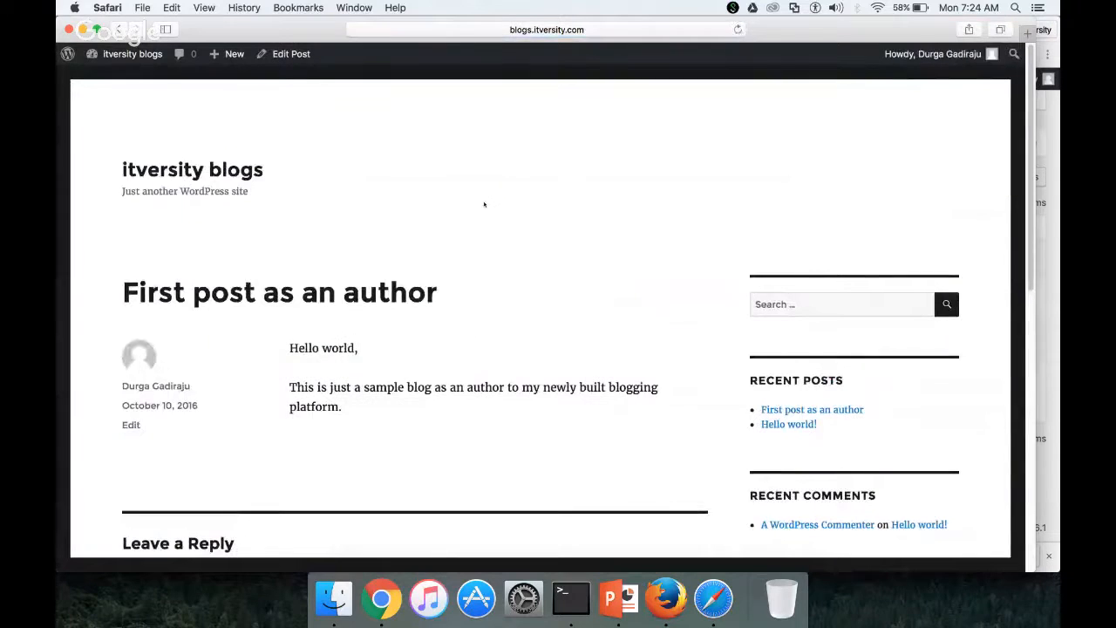
click(546, 30)
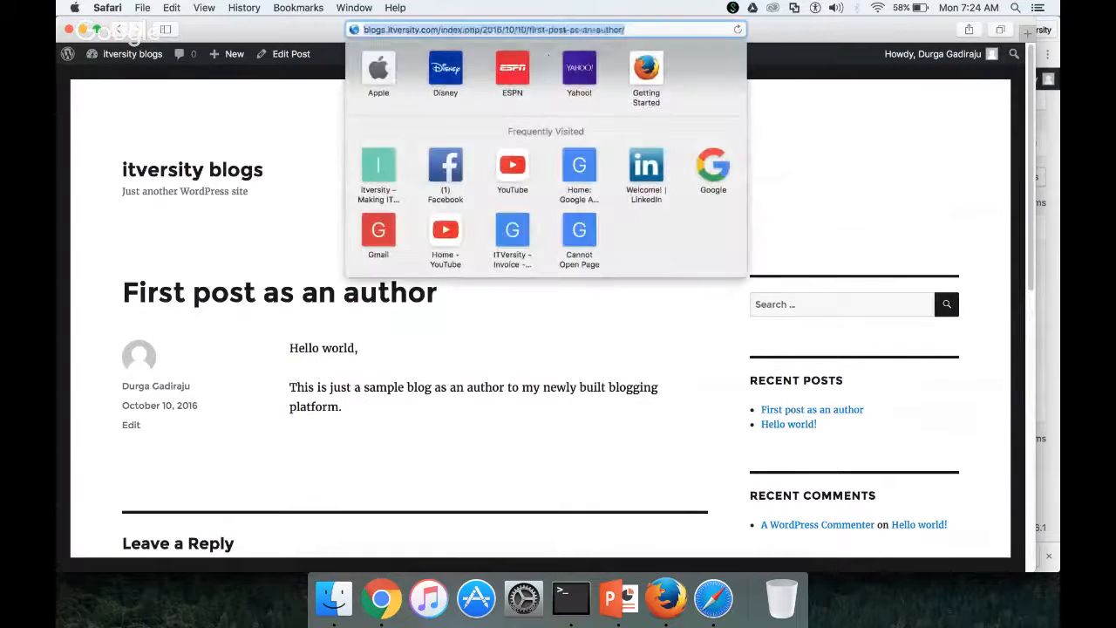
click(469, 336)
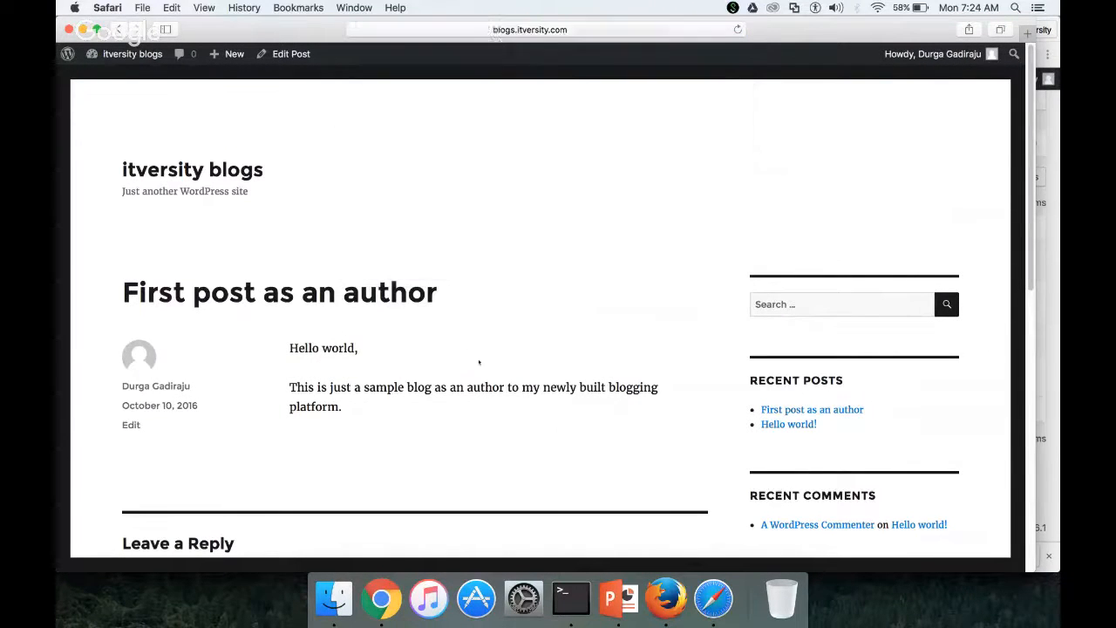
scroll(473, 400, down, 2)
scroll(472, 400, down, 2)
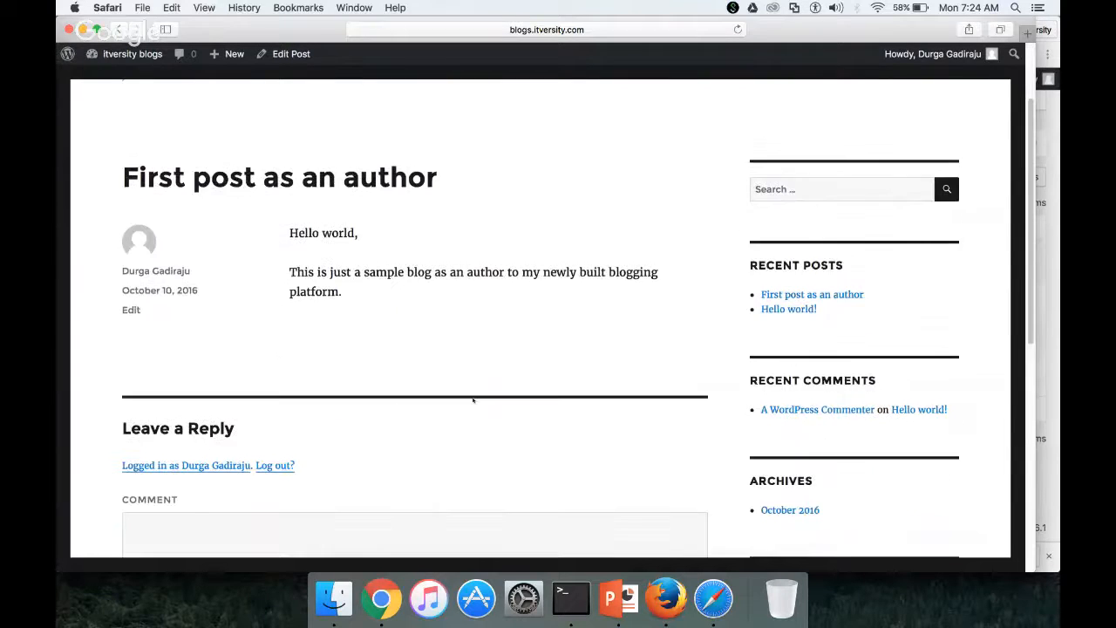
scroll(473, 401, up, 3)
scroll(473, 400, down, 3)
scroll(472, 400, down, 7)
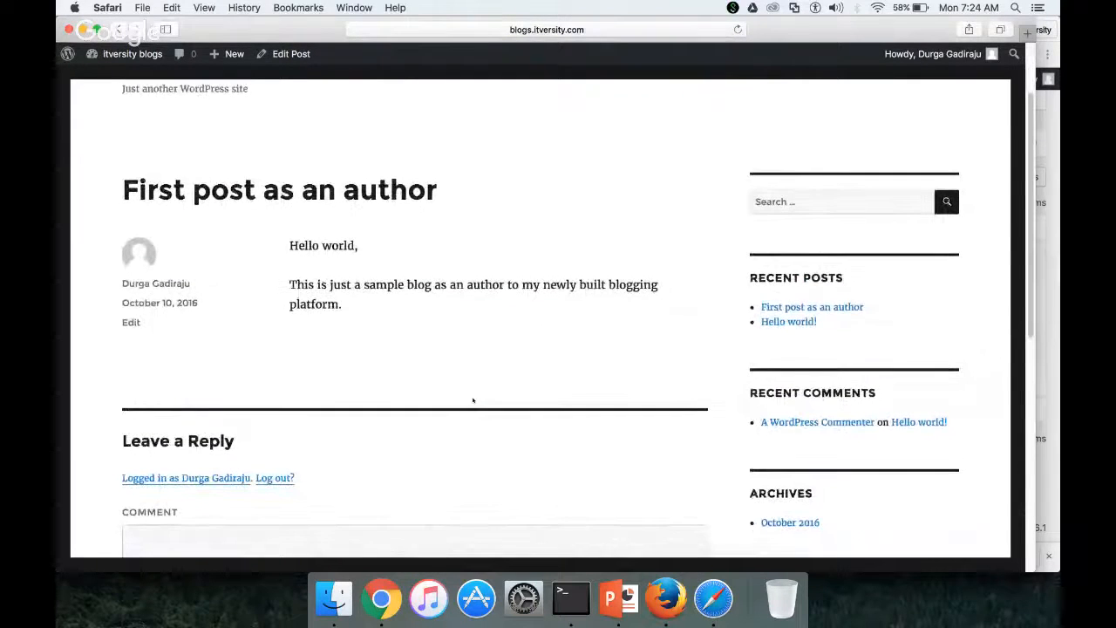
scroll(472, 400, up, 10)
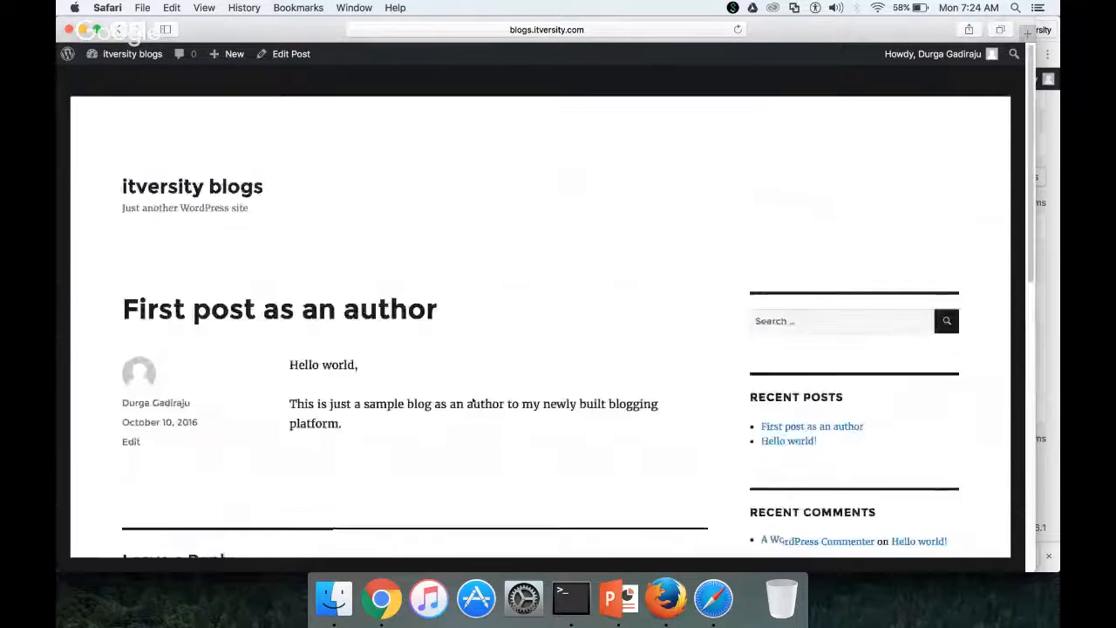
Remove index.php/ from the post address and reload it, getting Apache Not Found
click(463, 34)
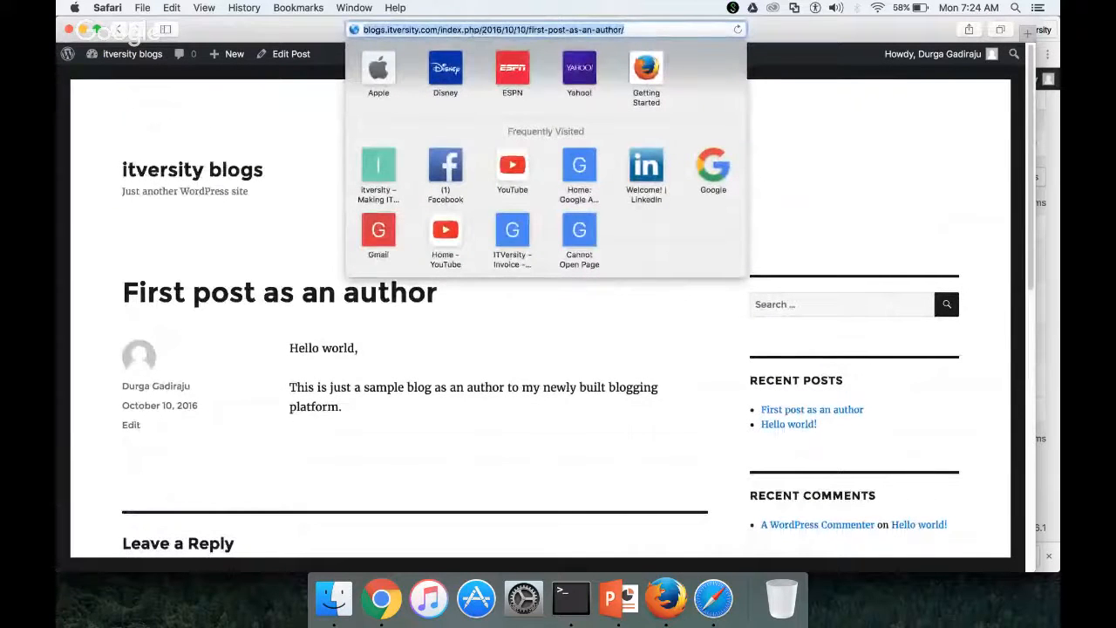
click(481, 29)
key(BackSpace)
key(BackSpace)
key(BackSpace)
key(BackSpace)
key(BackSpace)
key(BackSpace)
key(BackSpace)
key(BackSpace)
key(BackSpace)
key(BackSpace)
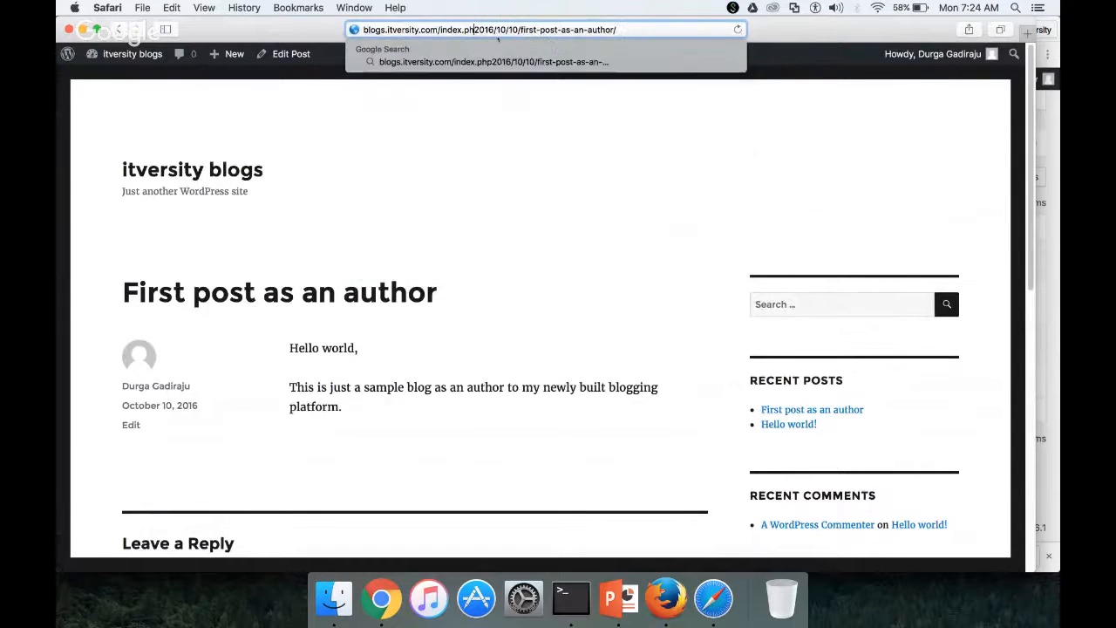
key(Return)
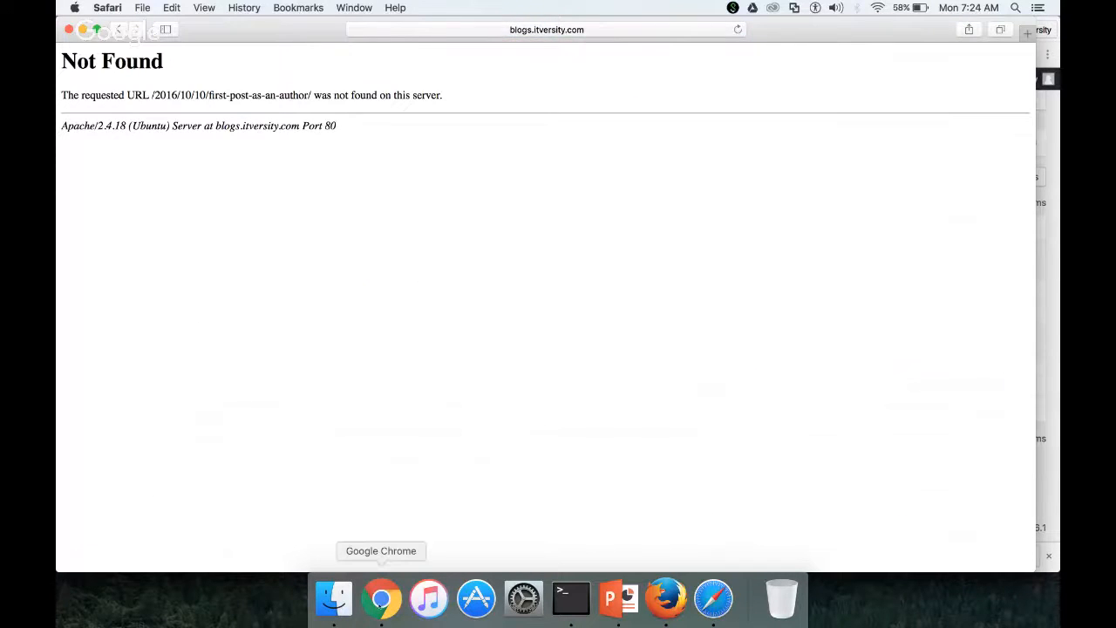
click(381, 598)
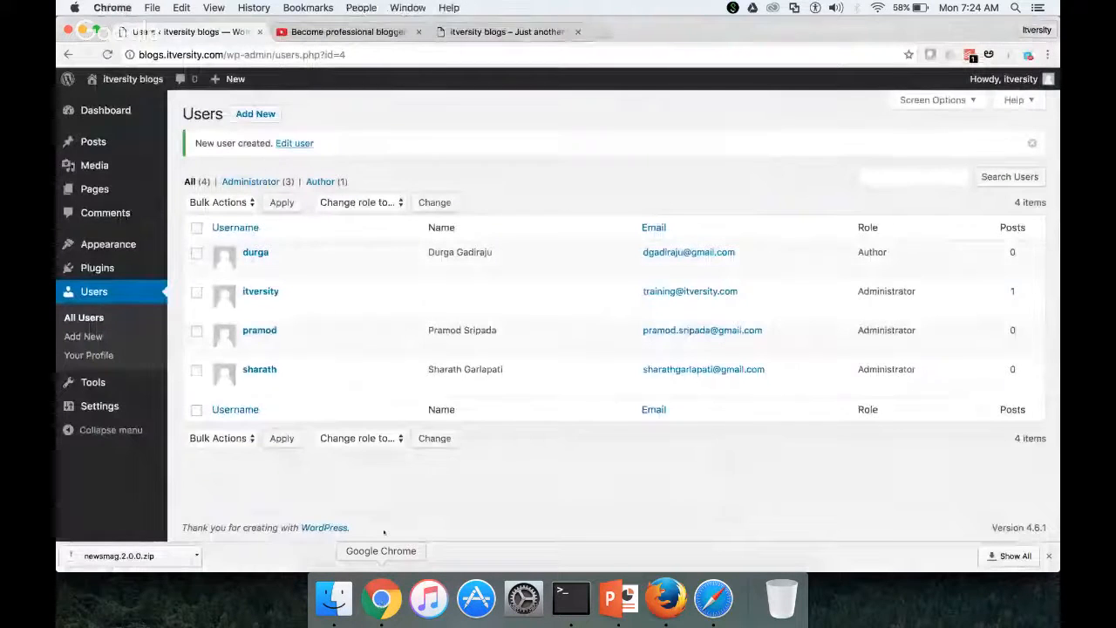
Look through the General, Writing and Reading settings pages
click(110, 407)
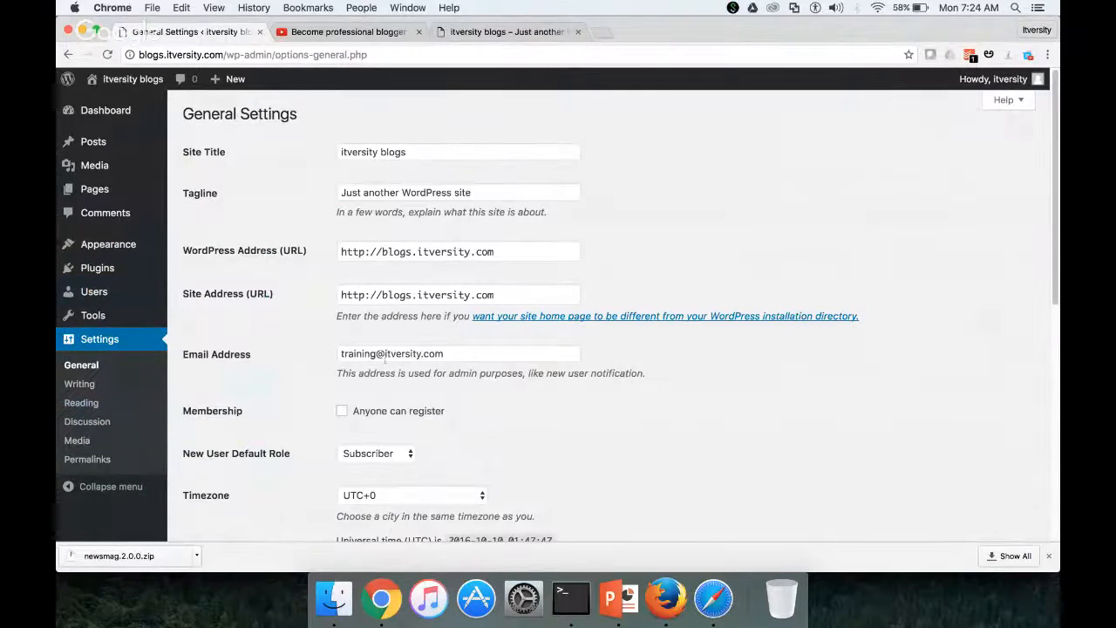
scroll(224, 381, down, 5)
click(122, 390)
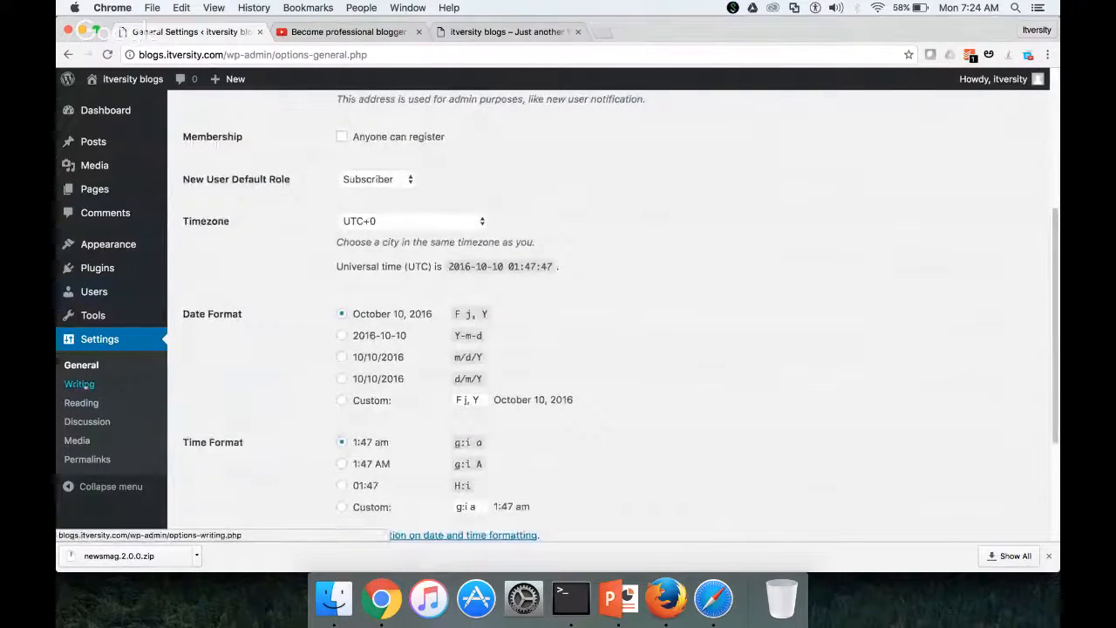
scroll(540, 345, down, 3)
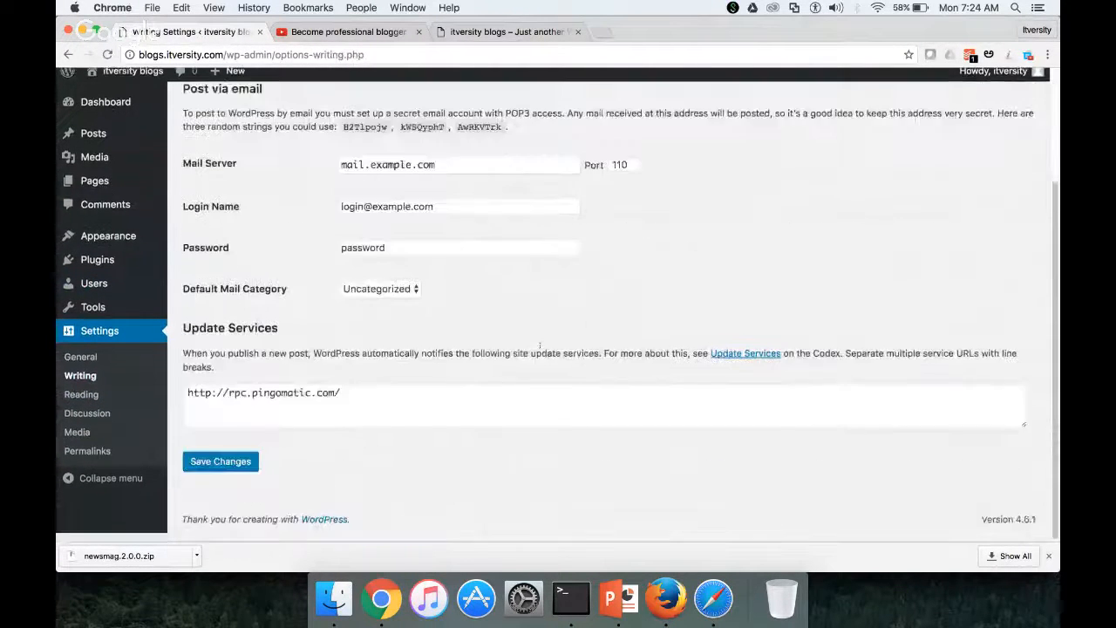
scroll(540, 345, up, 3)
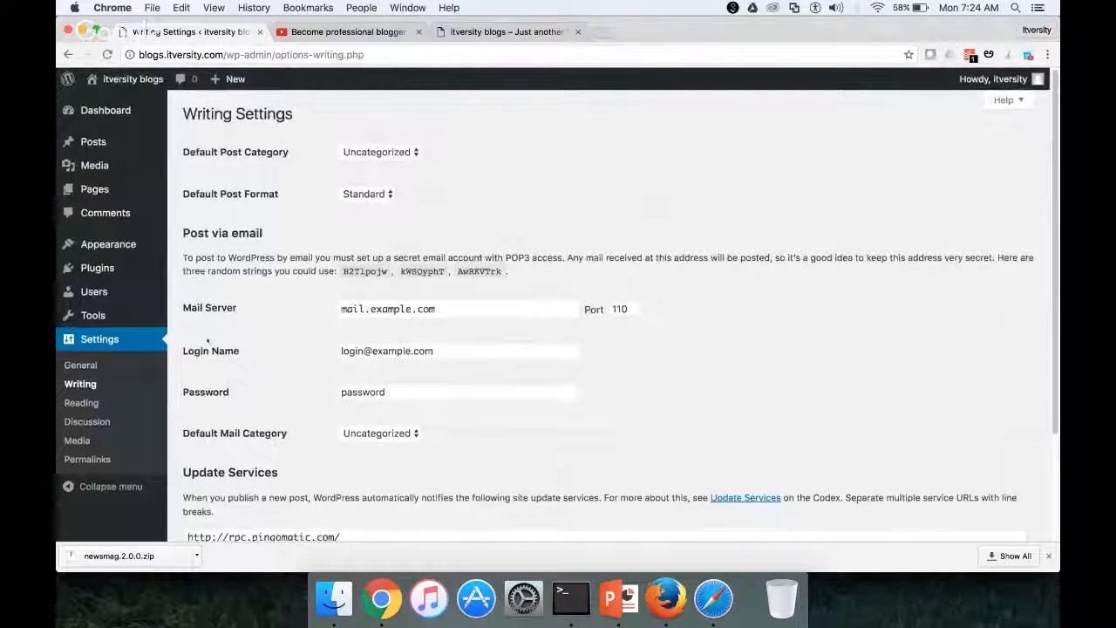
click(92, 403)
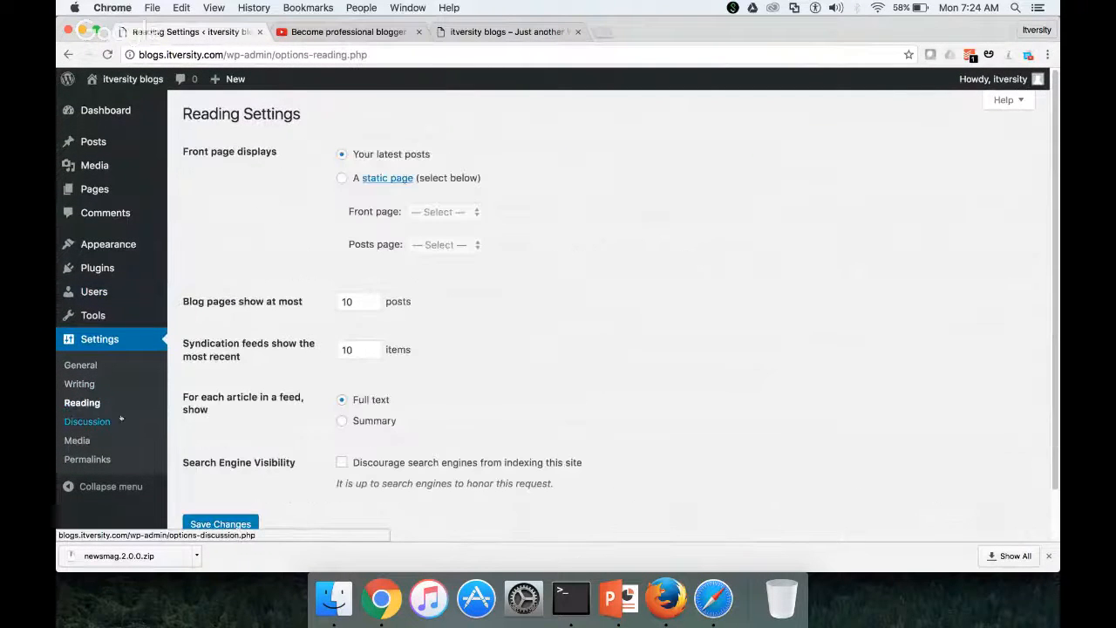
click(87, 366)
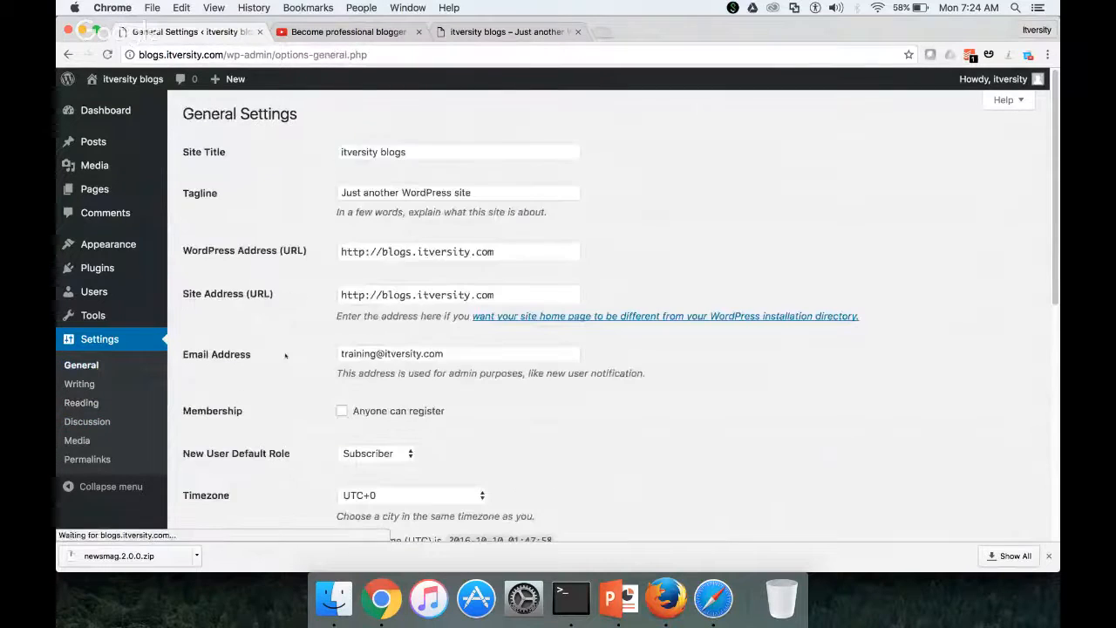
scroll(285, 356, down, 10)
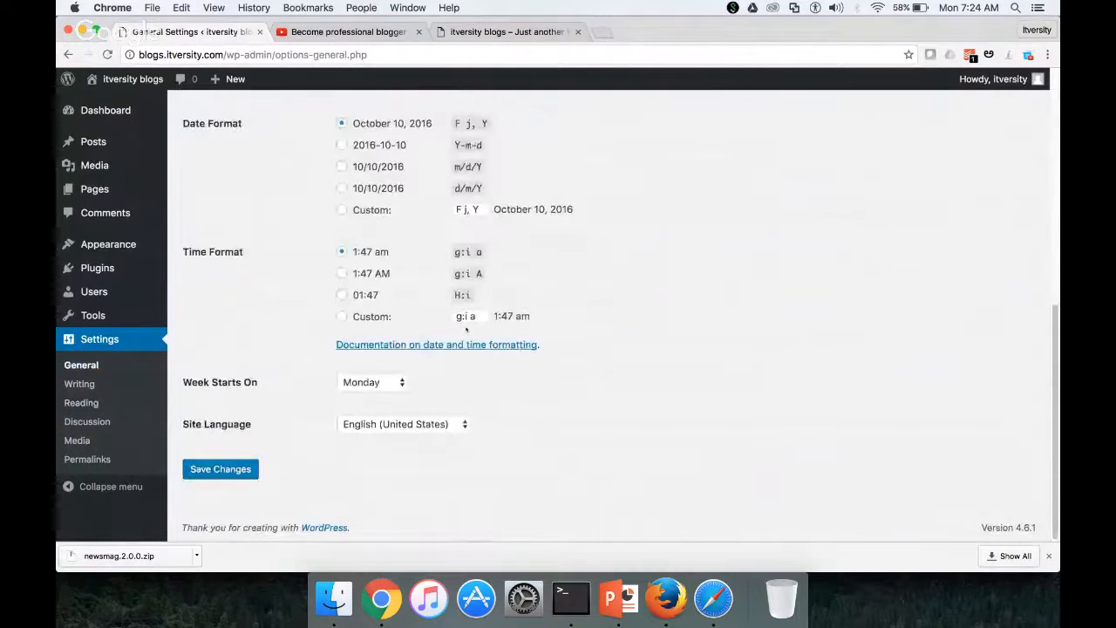
On Permalink Settings, delete index.php from the custom structure and save the changes
click(87, 462)
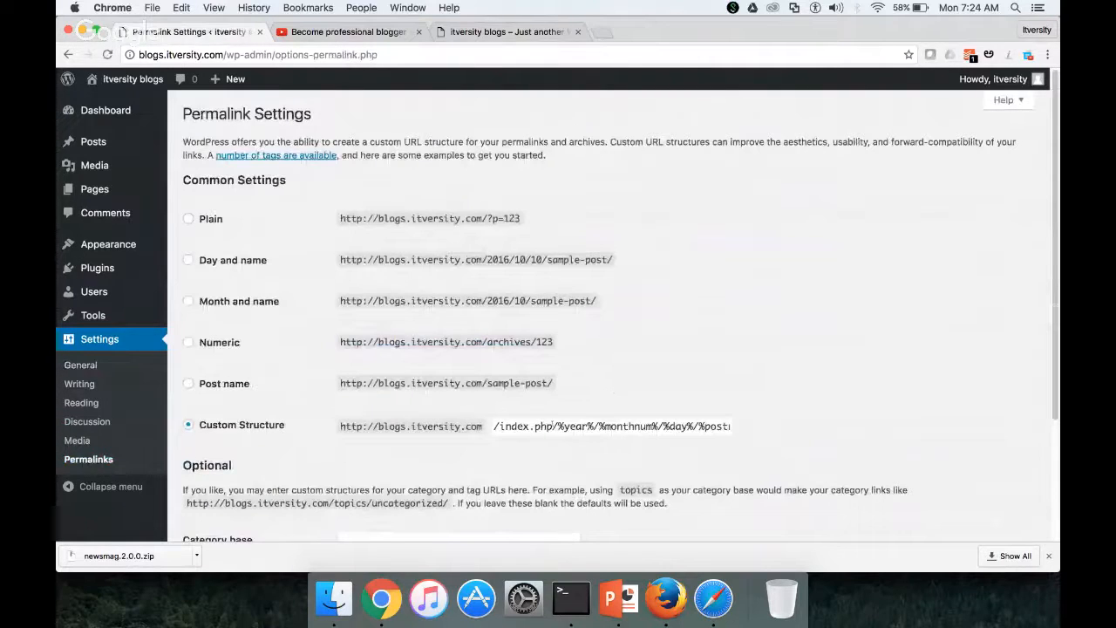
click(551, 426)
key(BackSpace)
key(BackSpace)
key(BackSpace)
key(BackSpace)
key(BackSpace)
key(BackSpace)
key(BackSpace)
key(BackSpace)
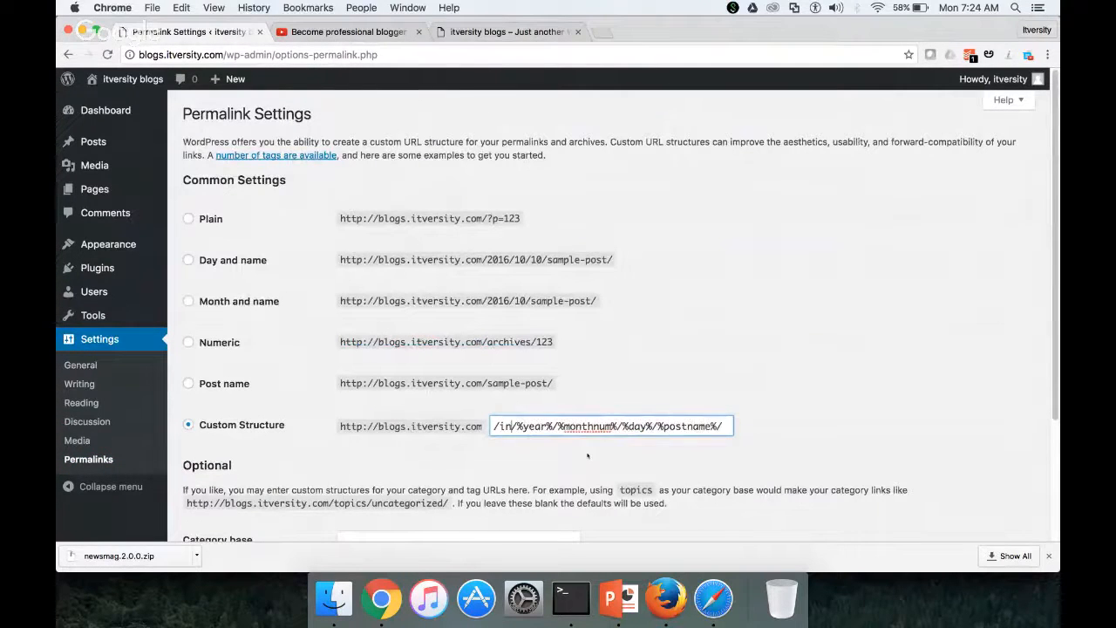
key(BackSpace)
key(BackSpace)
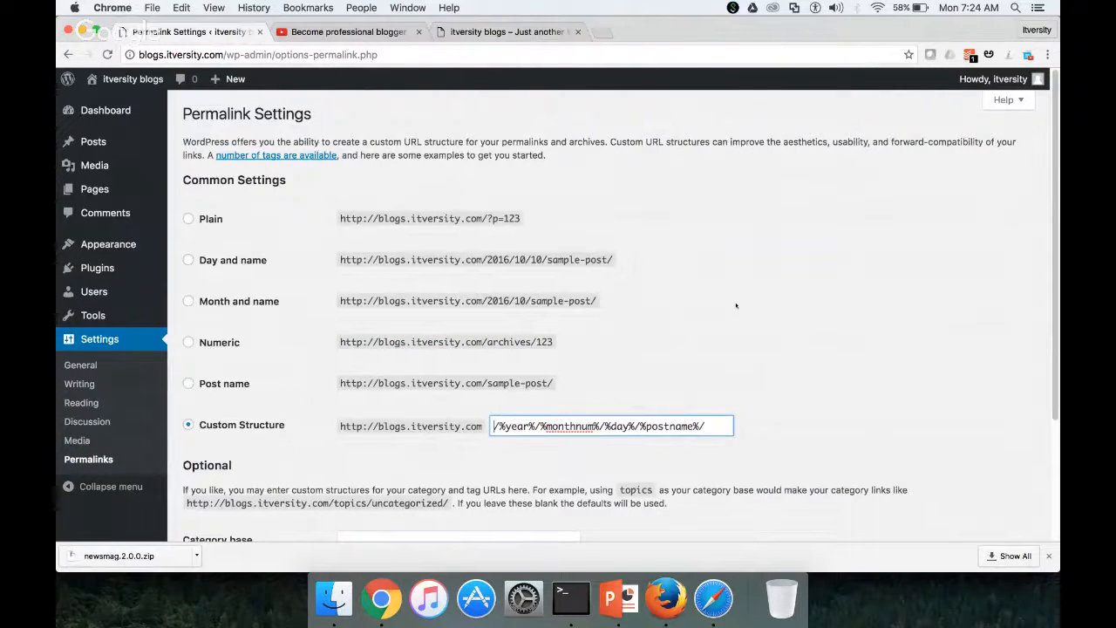
scroll(736, 305, down, 3)
click(220, 469)
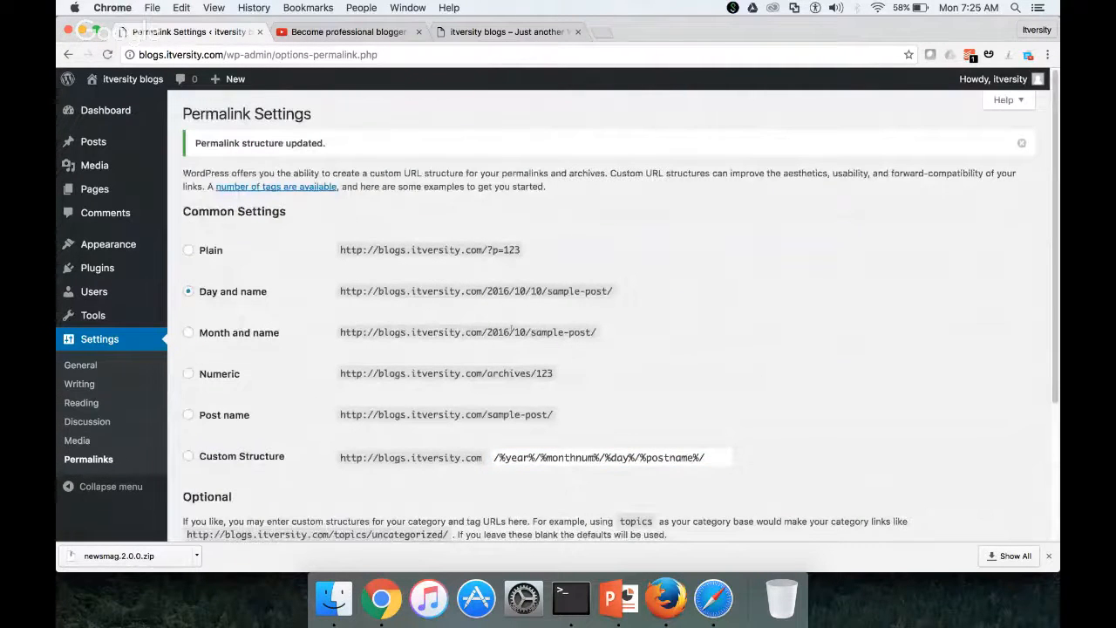
scroll(512, 331, down, 1)
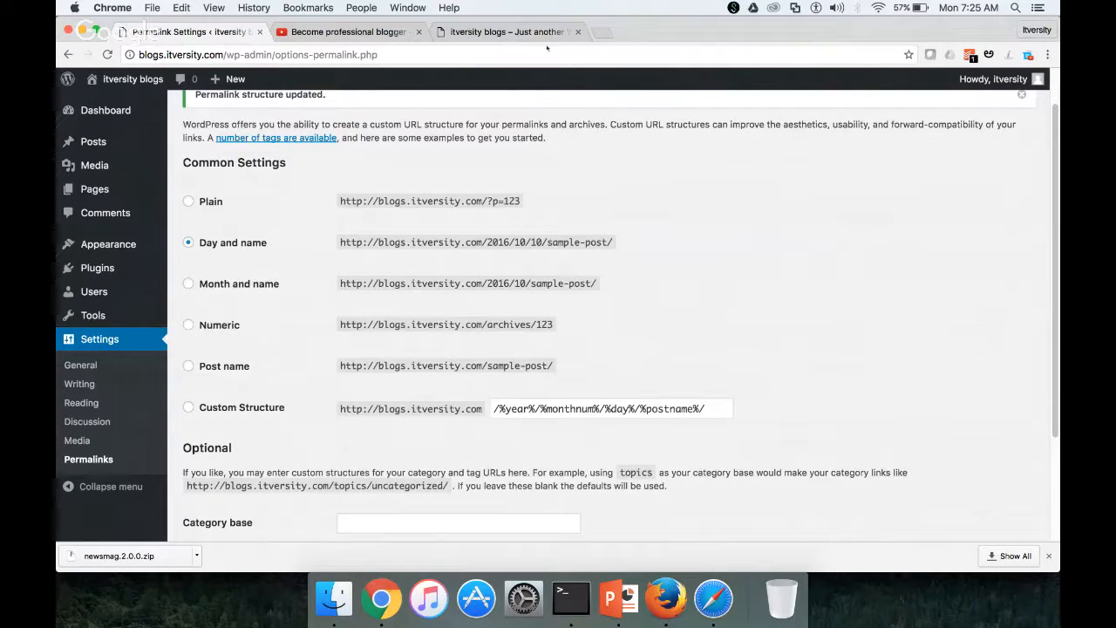
click(713, 598)
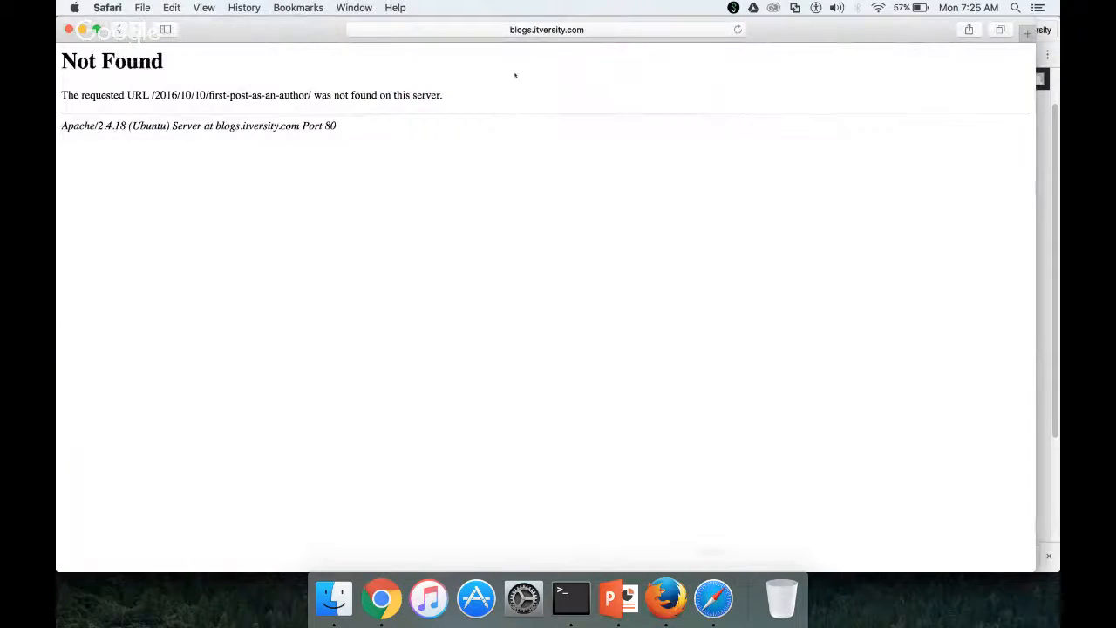
click(569, 30)
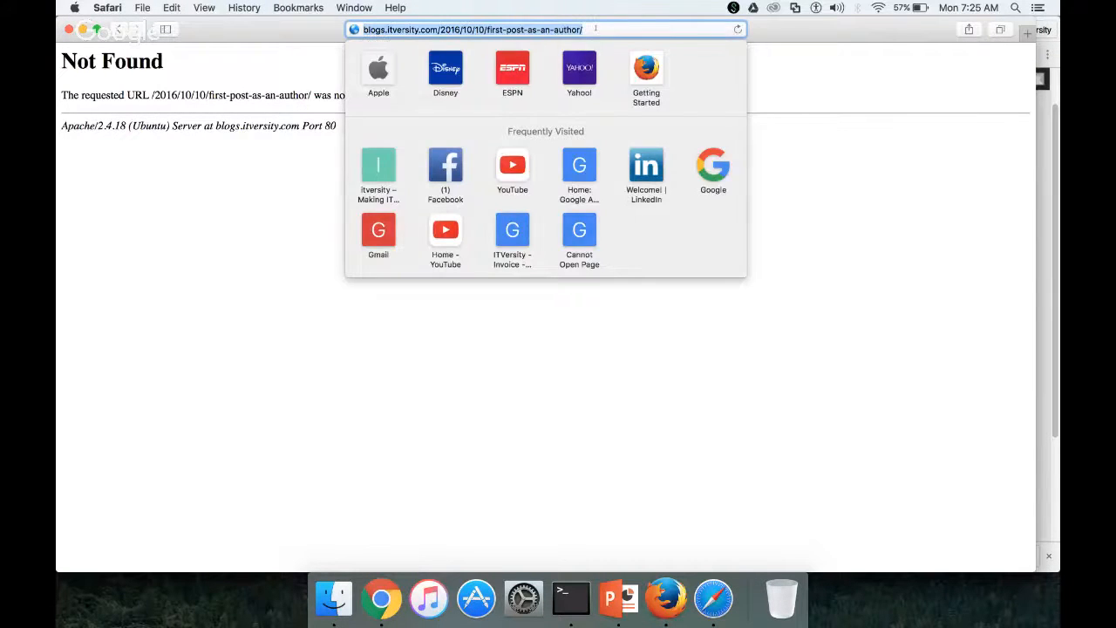
key(Return)
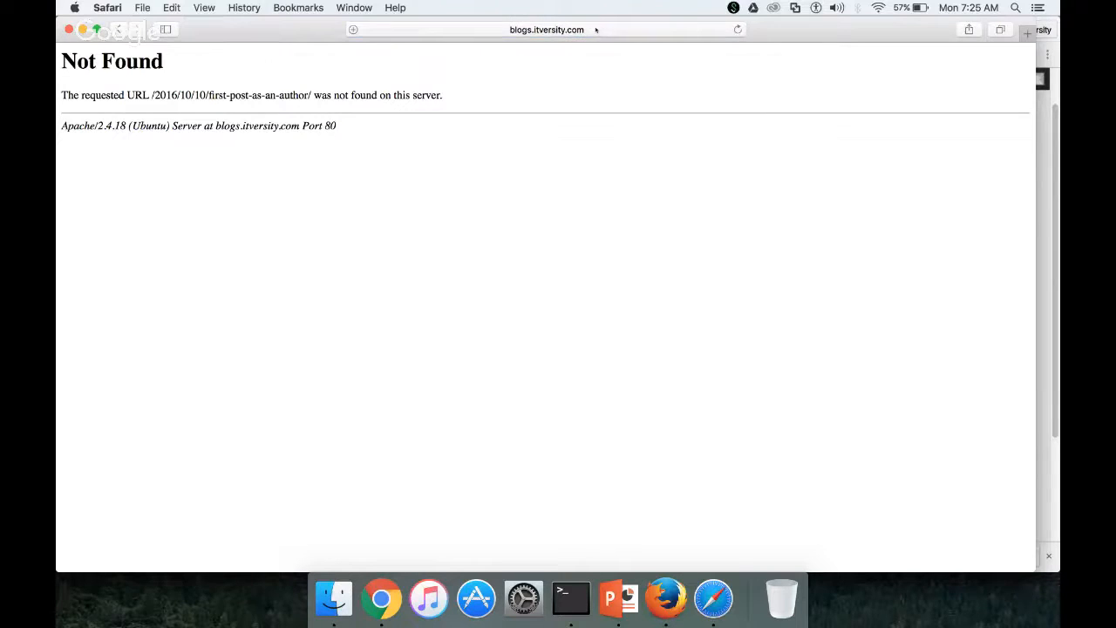
click(599, 32)
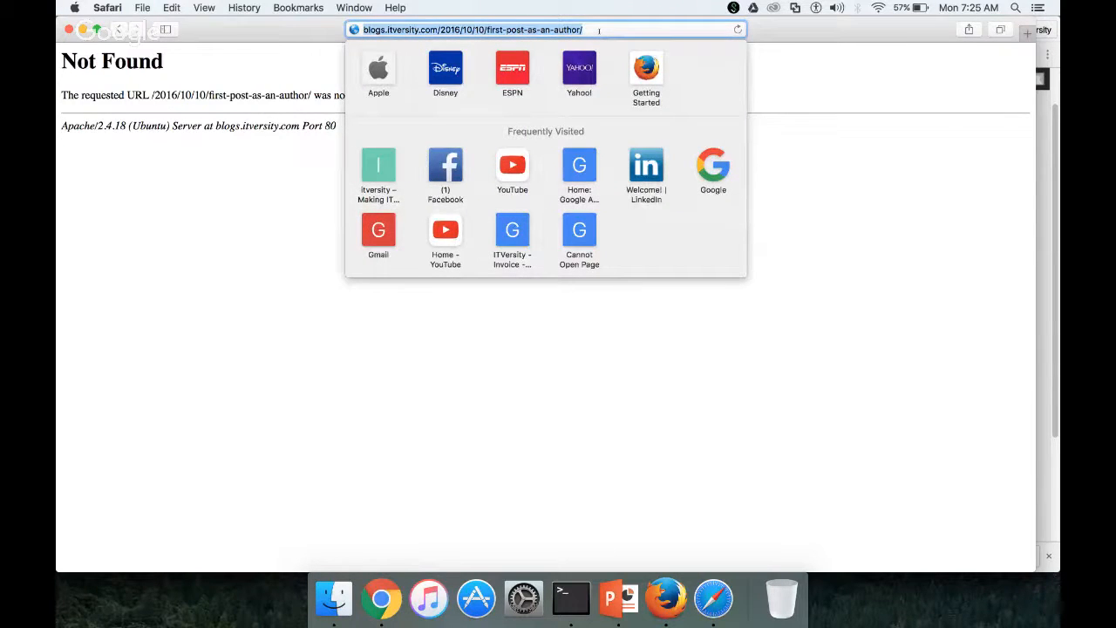
key(super+Tab)
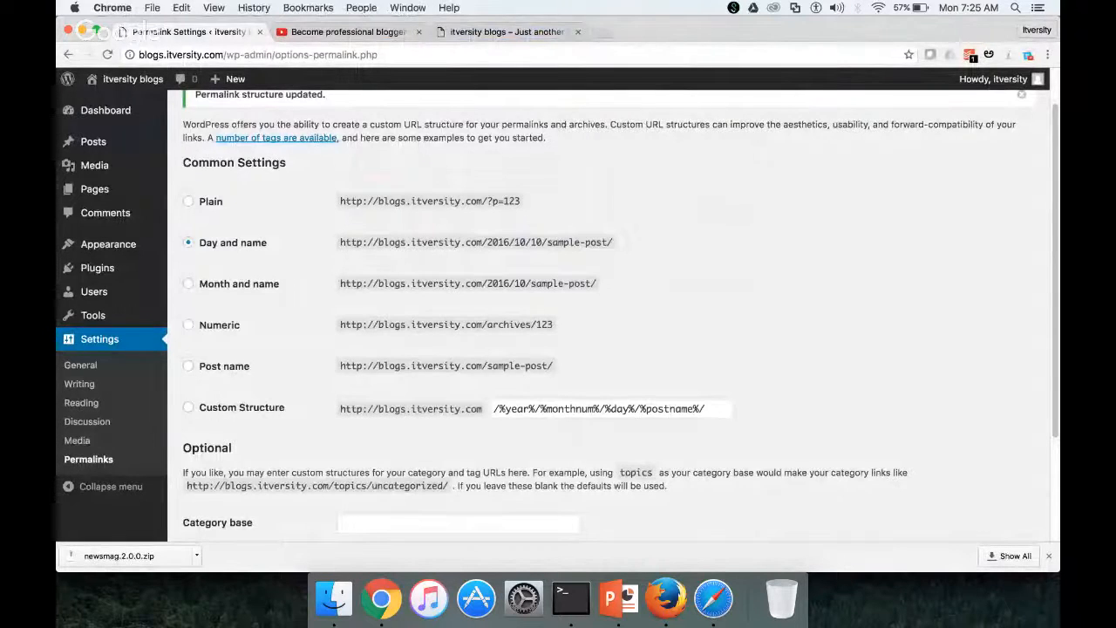
Try editing First post as an author from the admin Posts list, back out of the lock notice, and return to Safari
scroll(558, 314, up, 2)
mouse_move(112, 272)
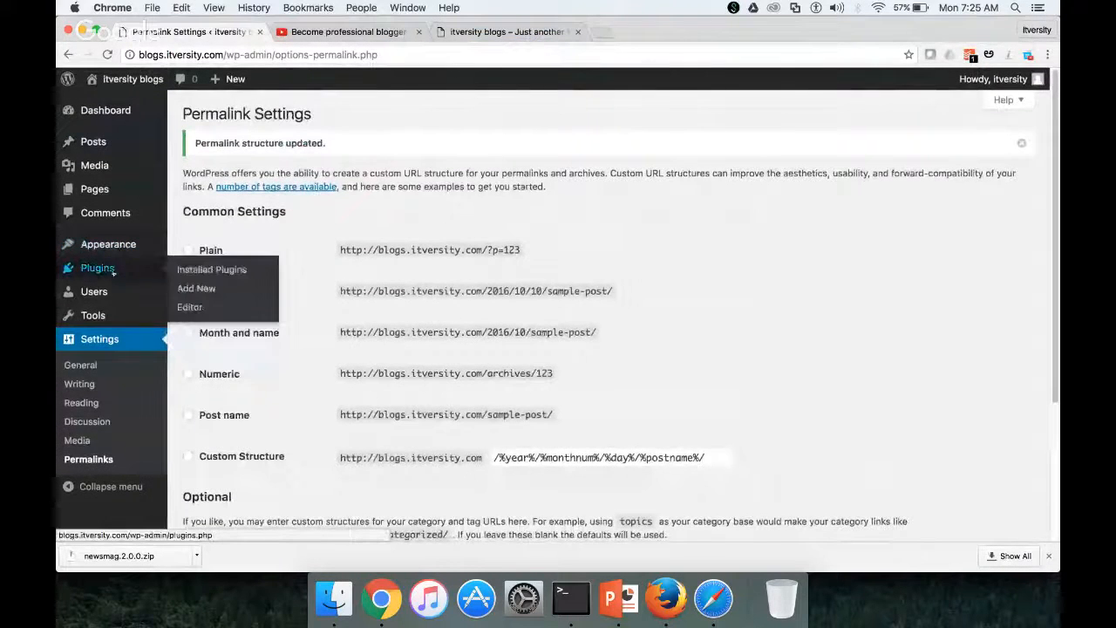
click(93, 143)
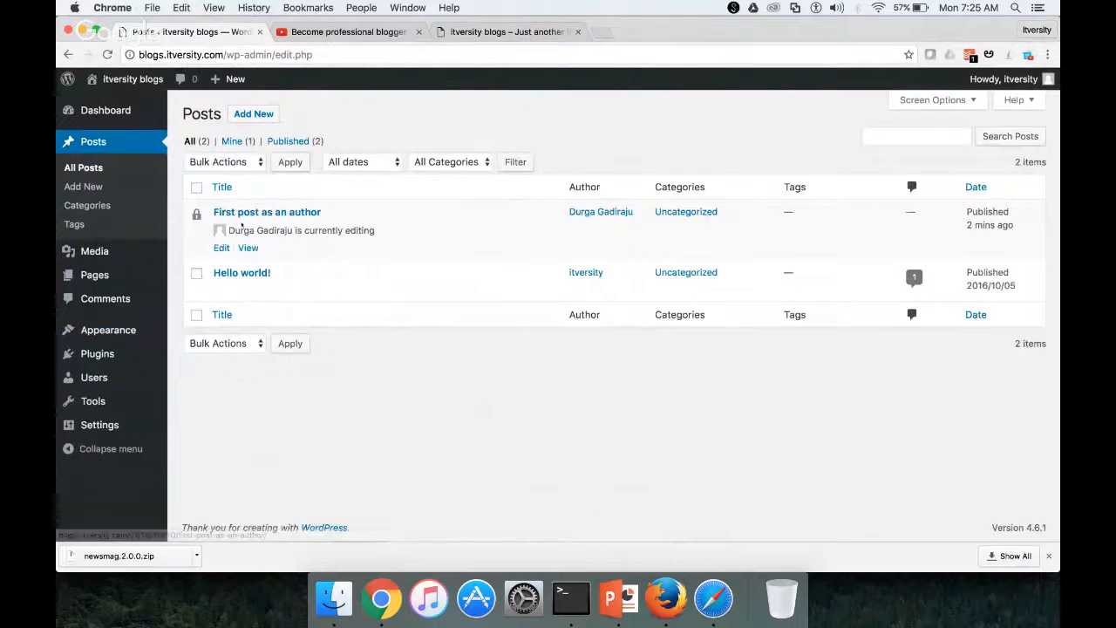
click(222, 248)
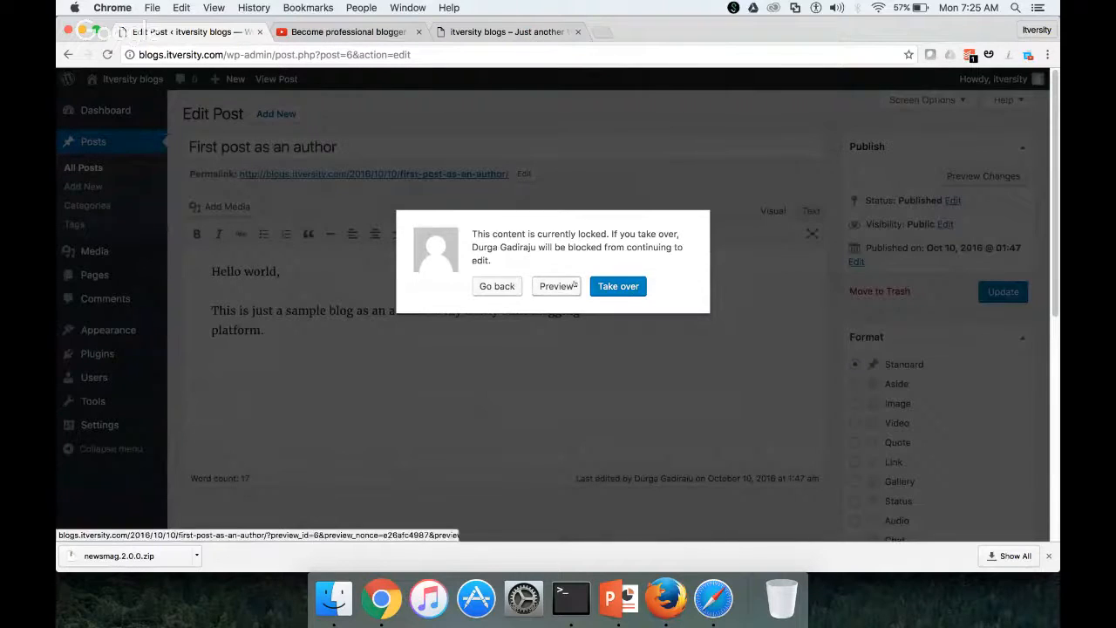
click(496, 287)
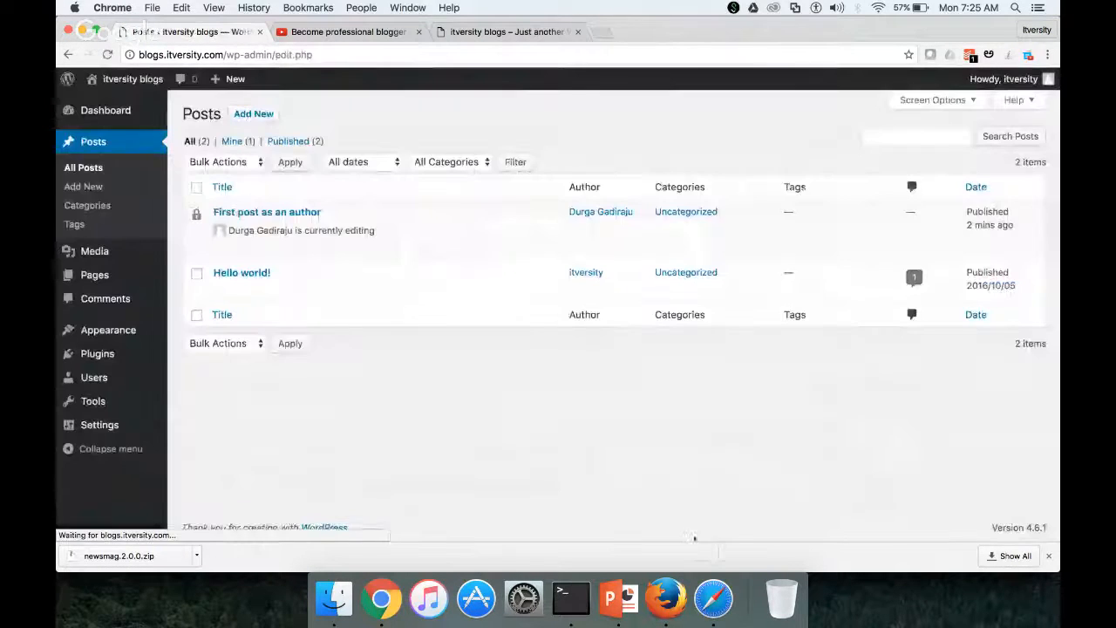
click(713, 598)
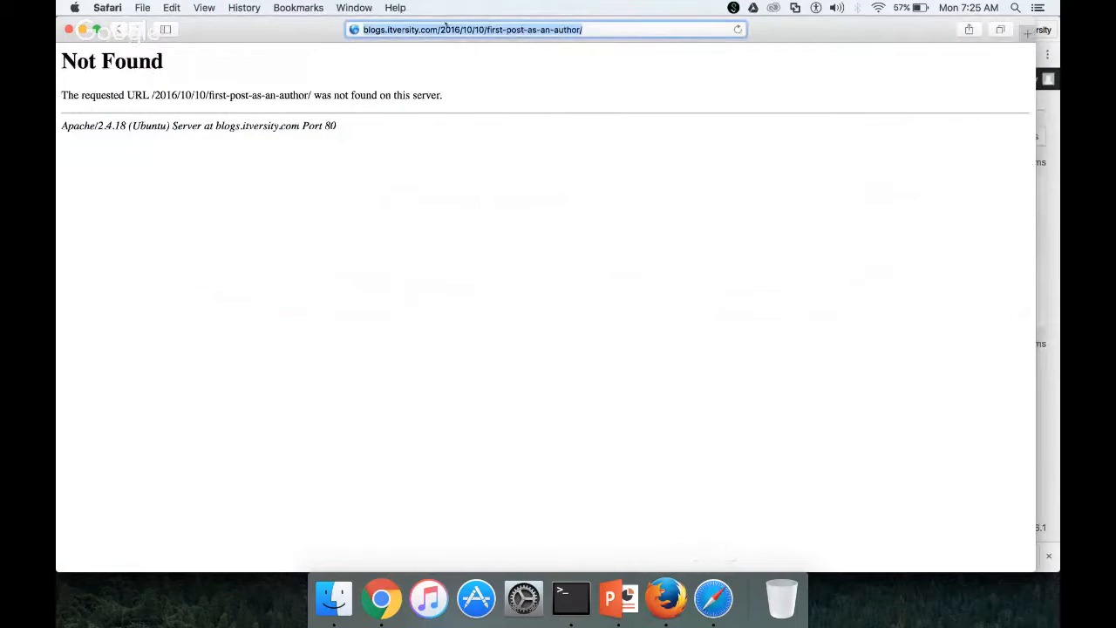
Load blogs.itversity.com/wp-admin in Safari and open the author's Posts list
text(blogs.itversity.com)
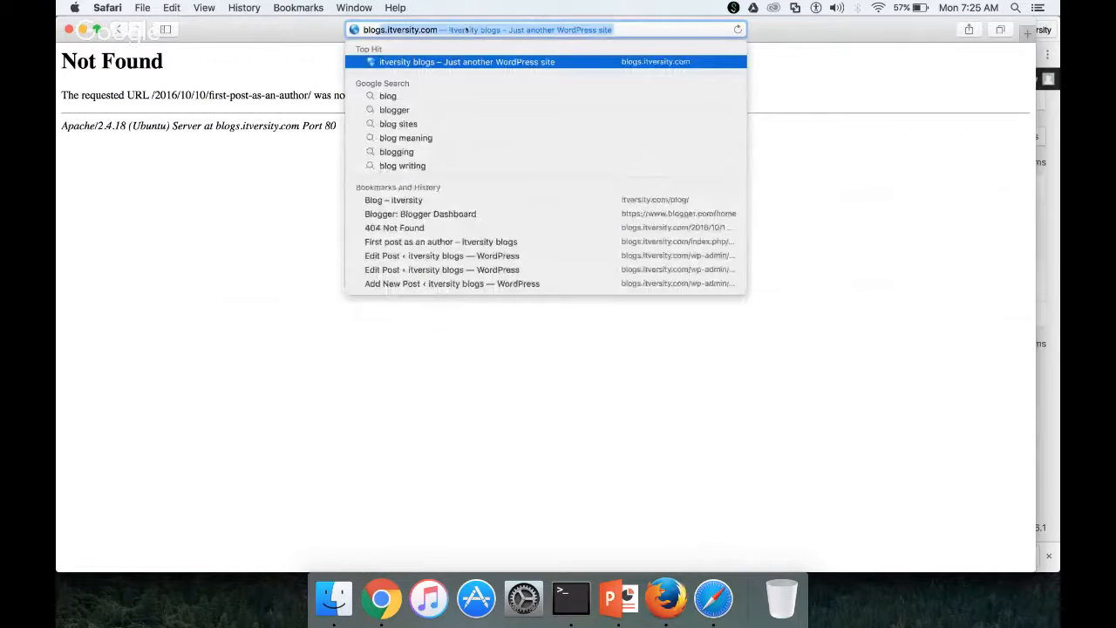
key(Right)
text(/wp)
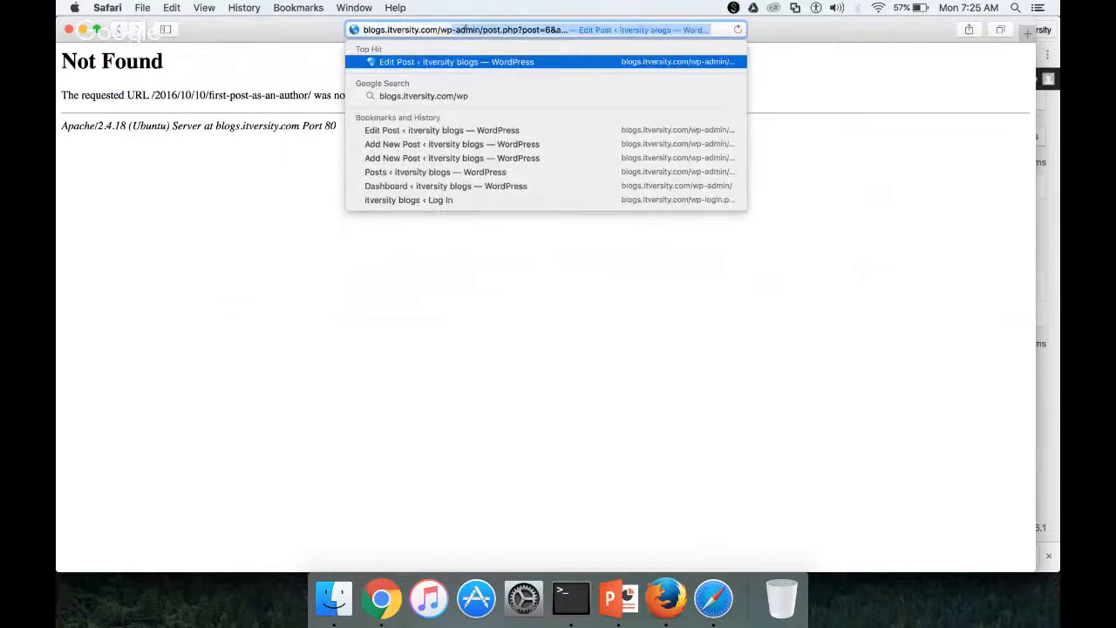
text(-admin)
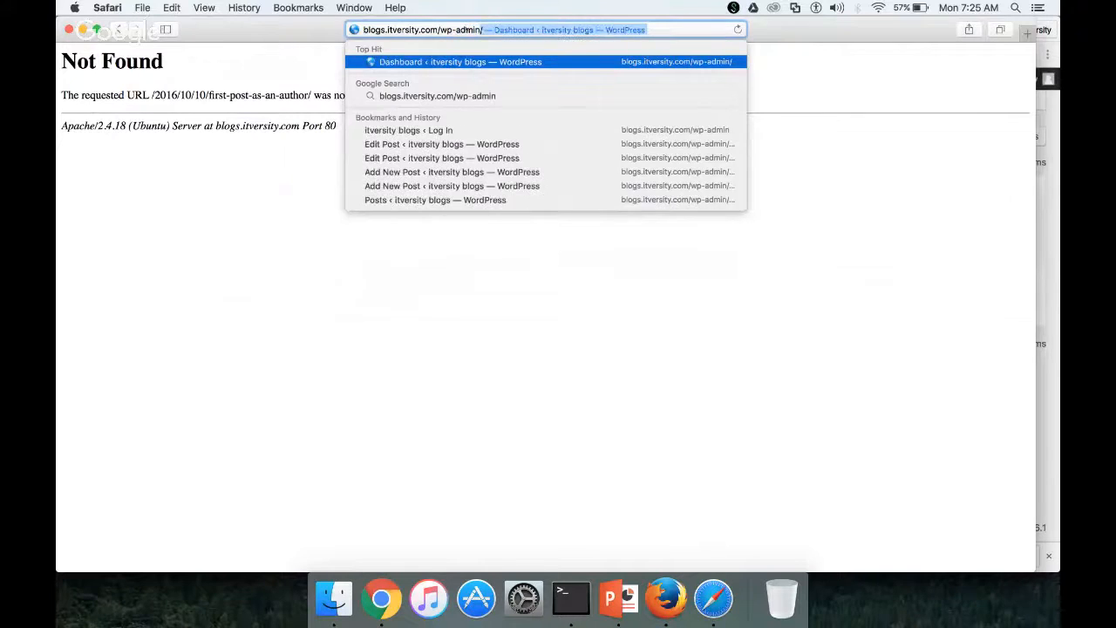
key(Return)
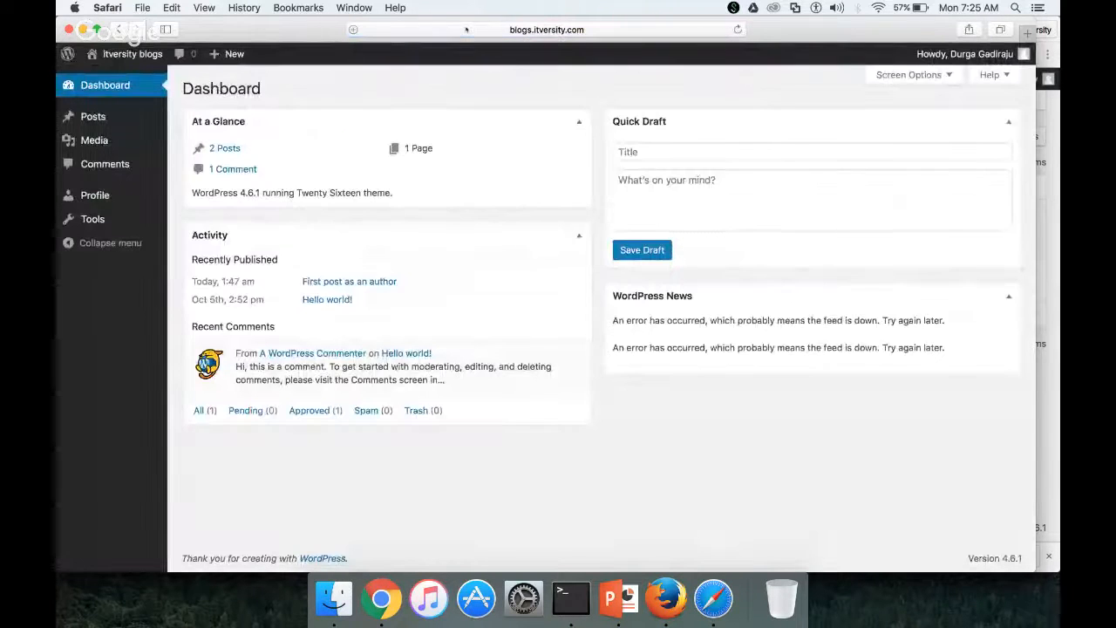
click(93, 117)
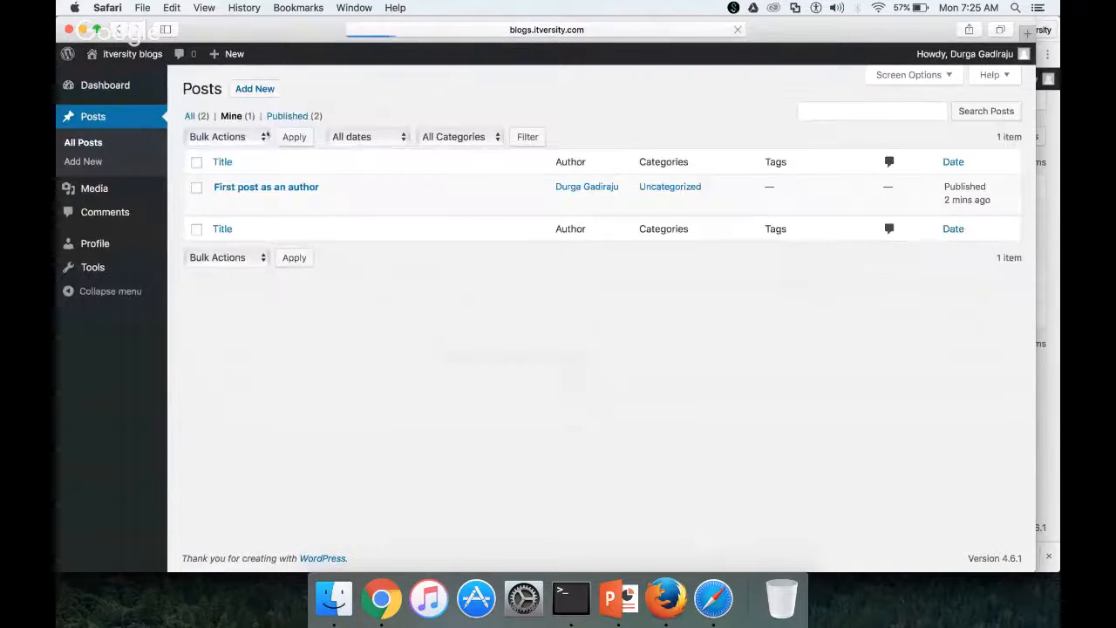
mouse_move(226, 193)
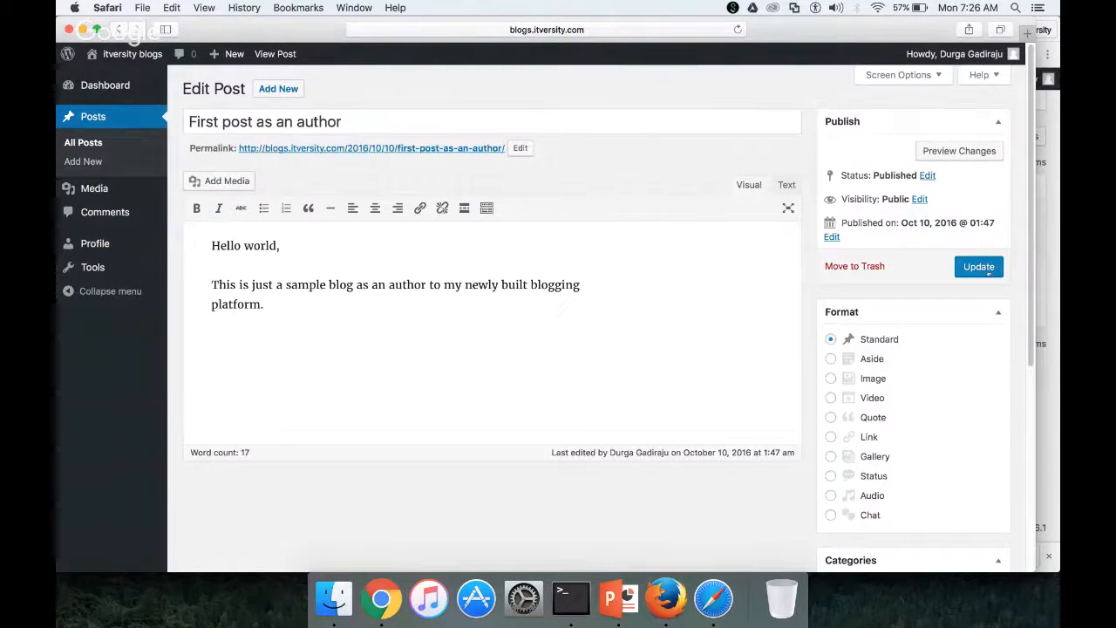
Update the post, view it at its permalink, and come back to the editor
click(980, 267)
click(406, 190)
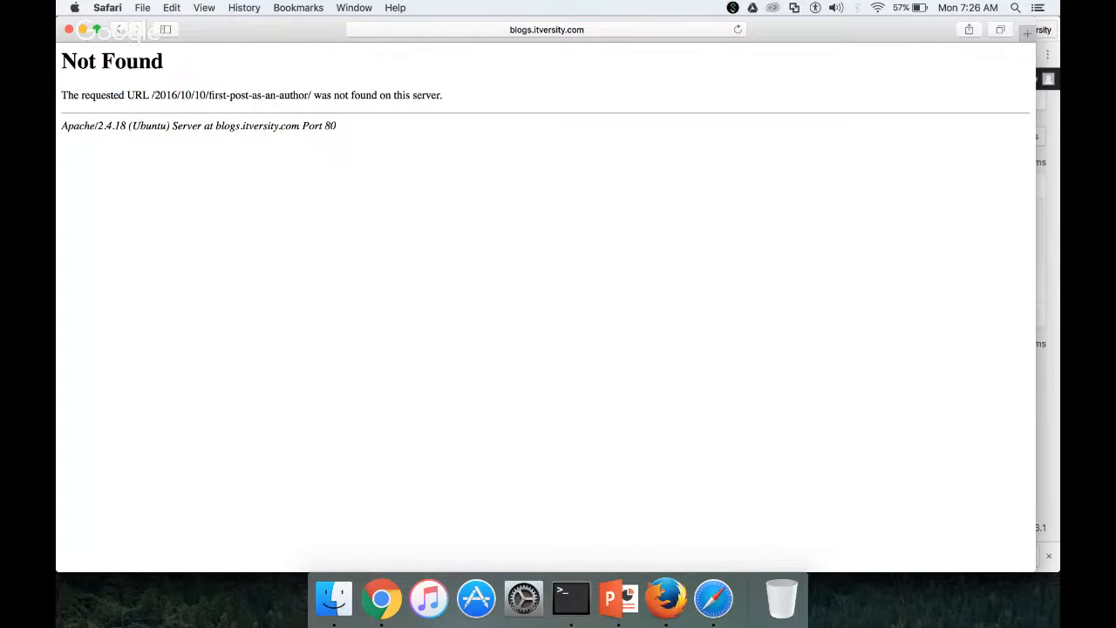
click(120, 30)
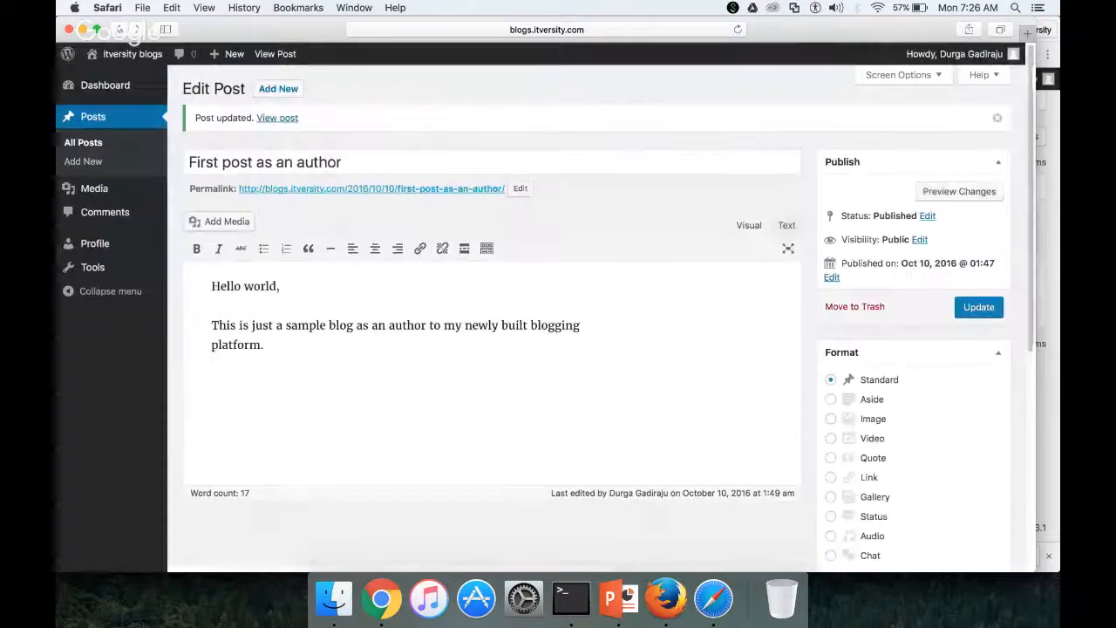
Change the slug to first-post-as-an-author01, update the post, and test the new link
click(519, 189)
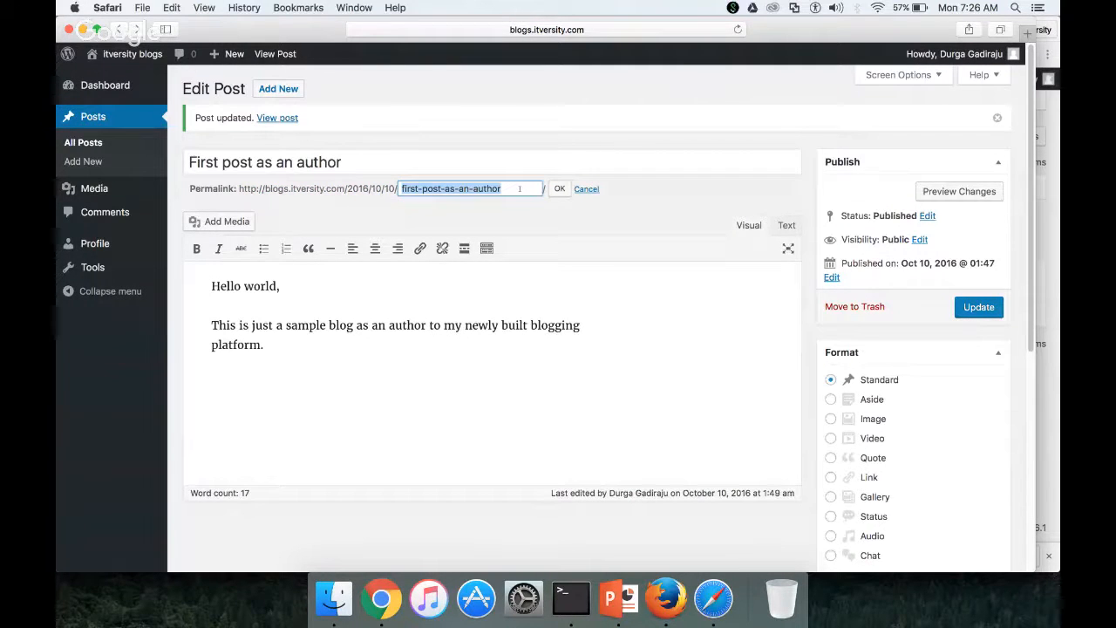
click(519, 188)
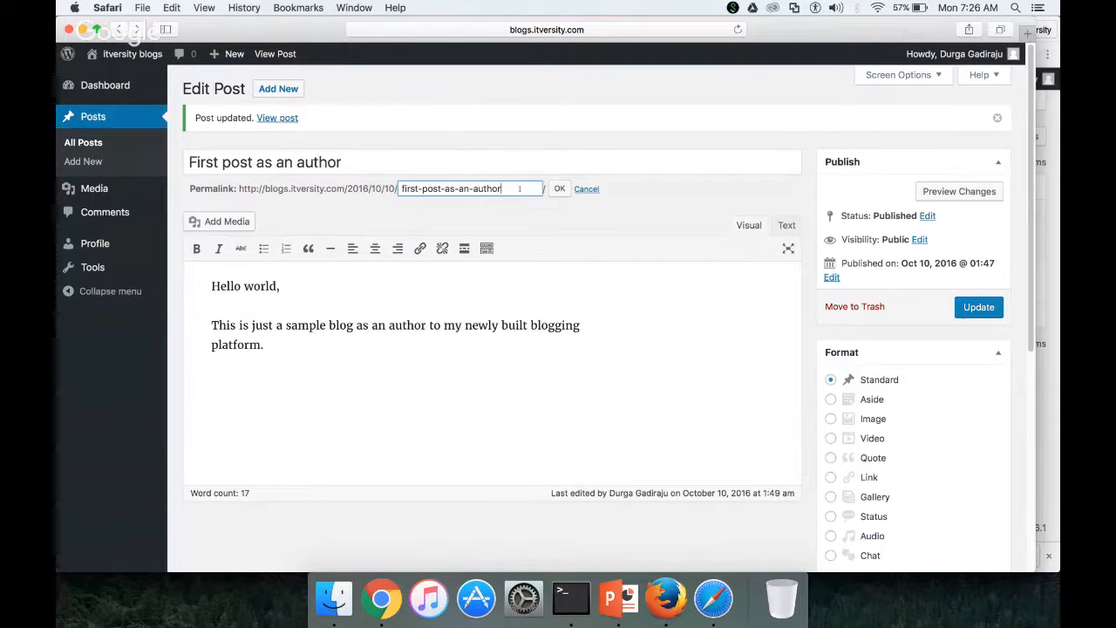
text(-)
key(BackSpace)
text(01)
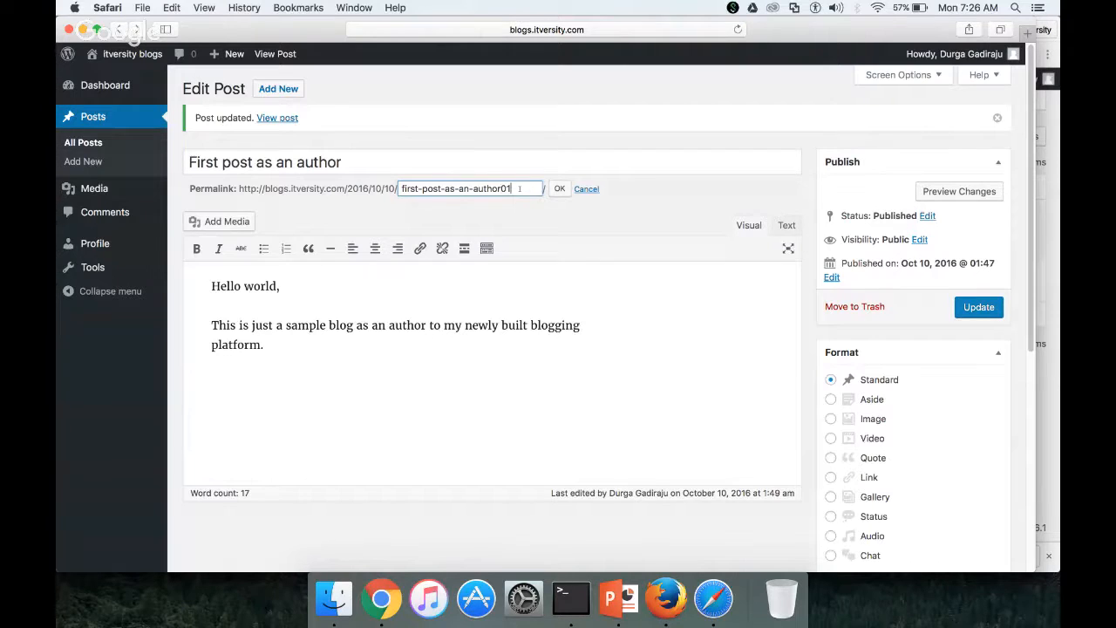
key(Return)
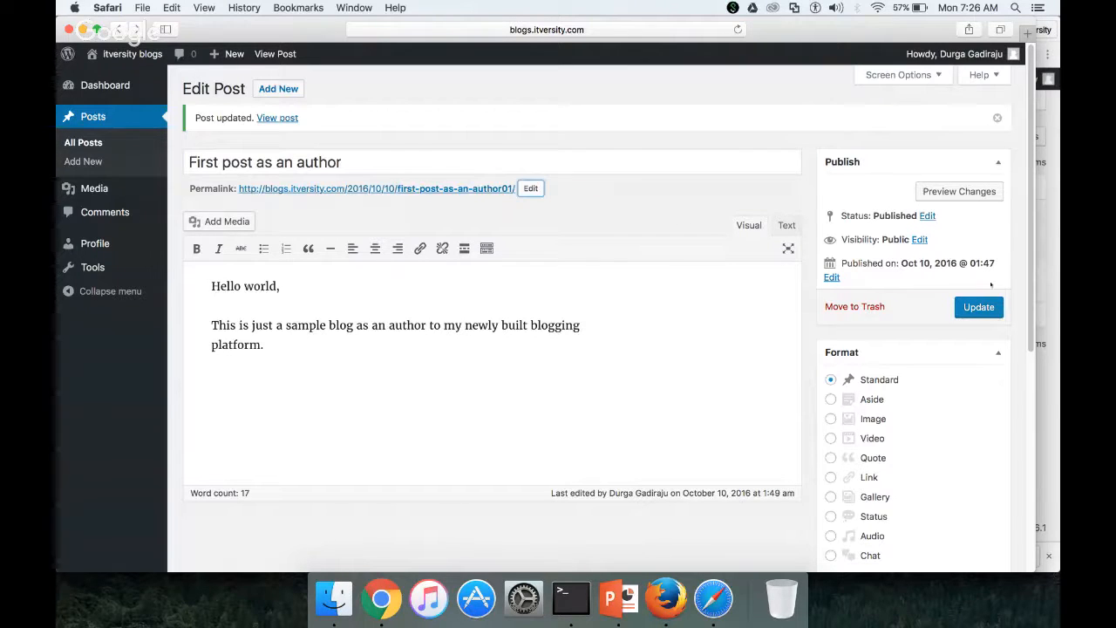
click(978, 307)
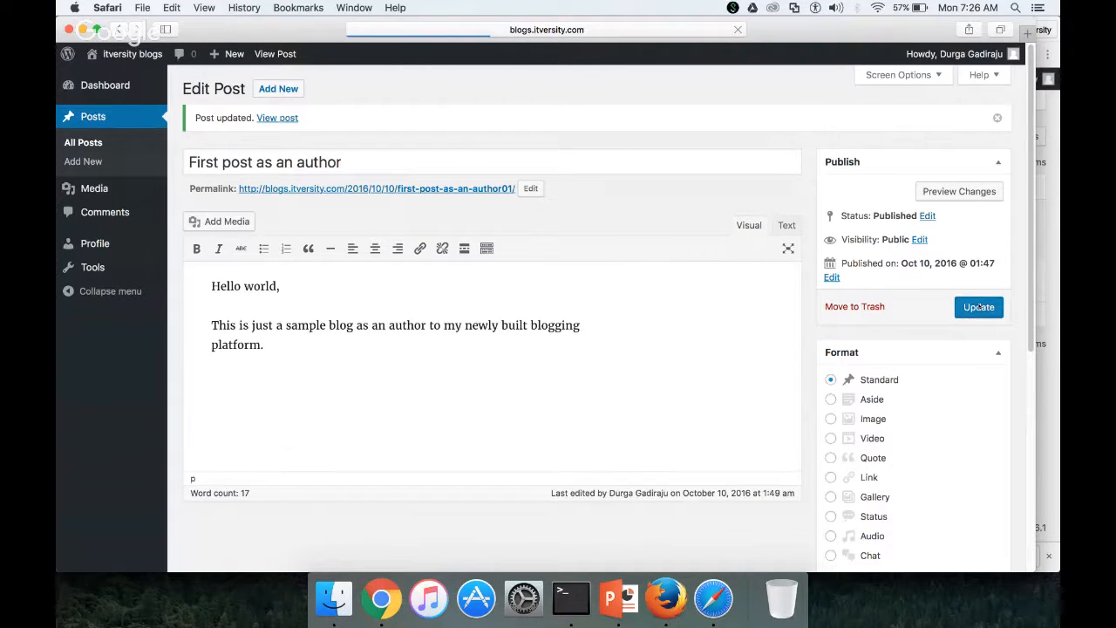
click(475, 189)
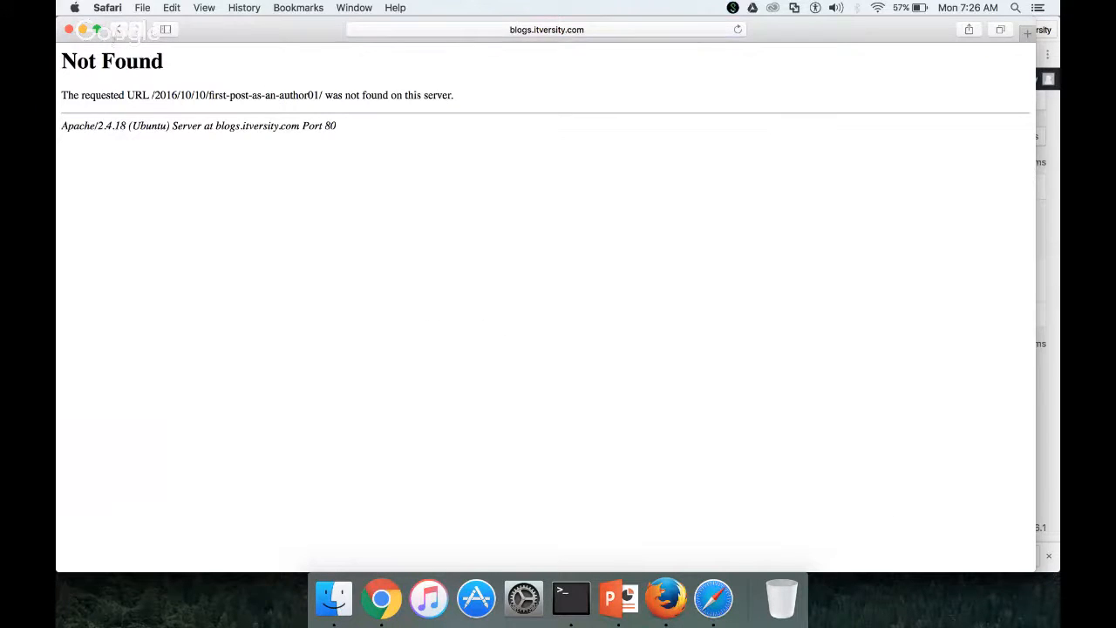
click(117, 30)
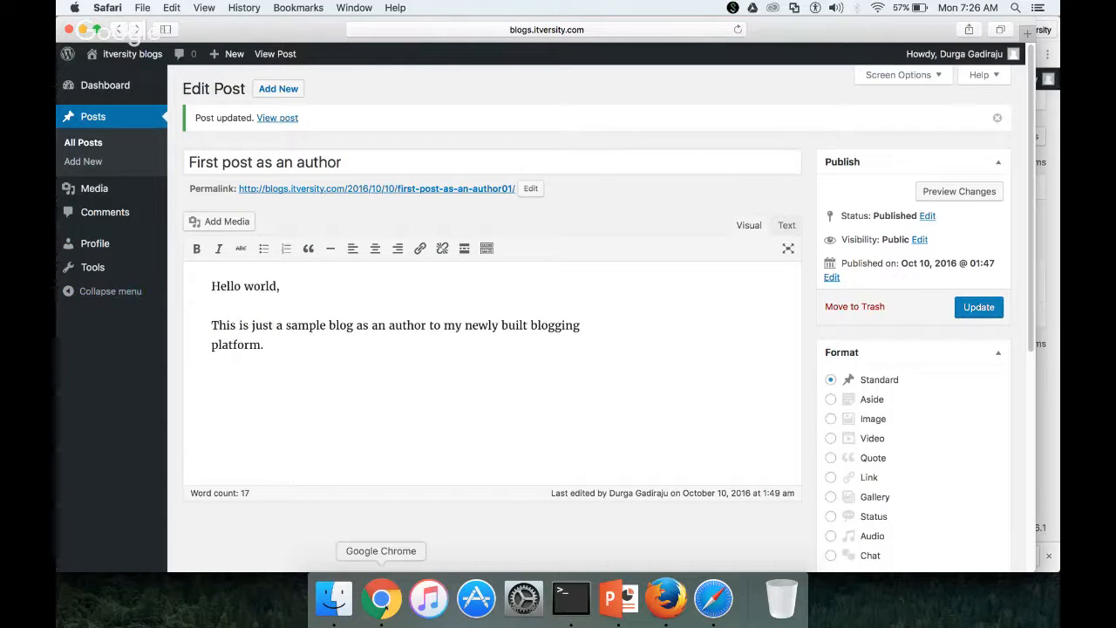
In Chrome's admin, select the Custom Structure /%year%/%monthnum%/%day%/%postname%/ on Permalinks and save it
click(381, 598)
mouse_move(101, 423)
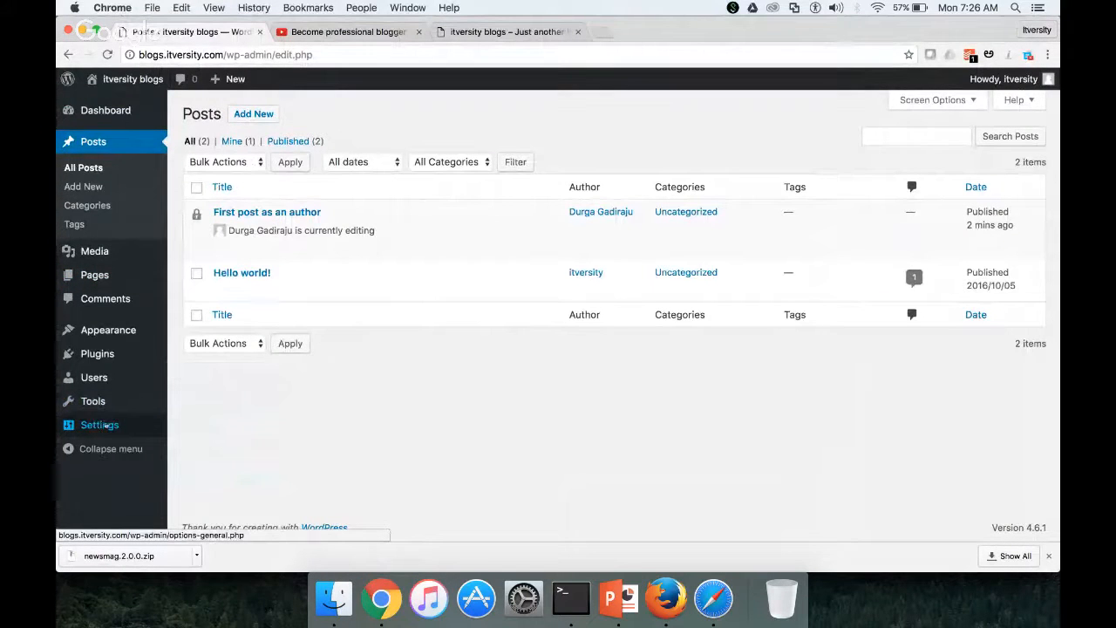
click(100, 425)
scroll(429, 407, down, 3)
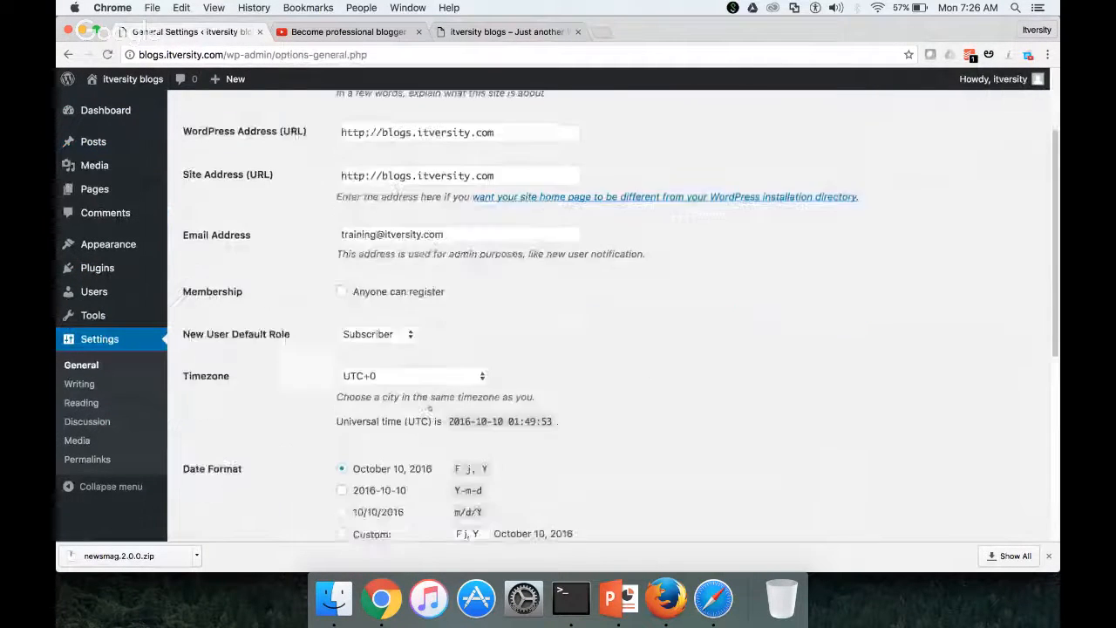
scroll(429, 407, down, 3)
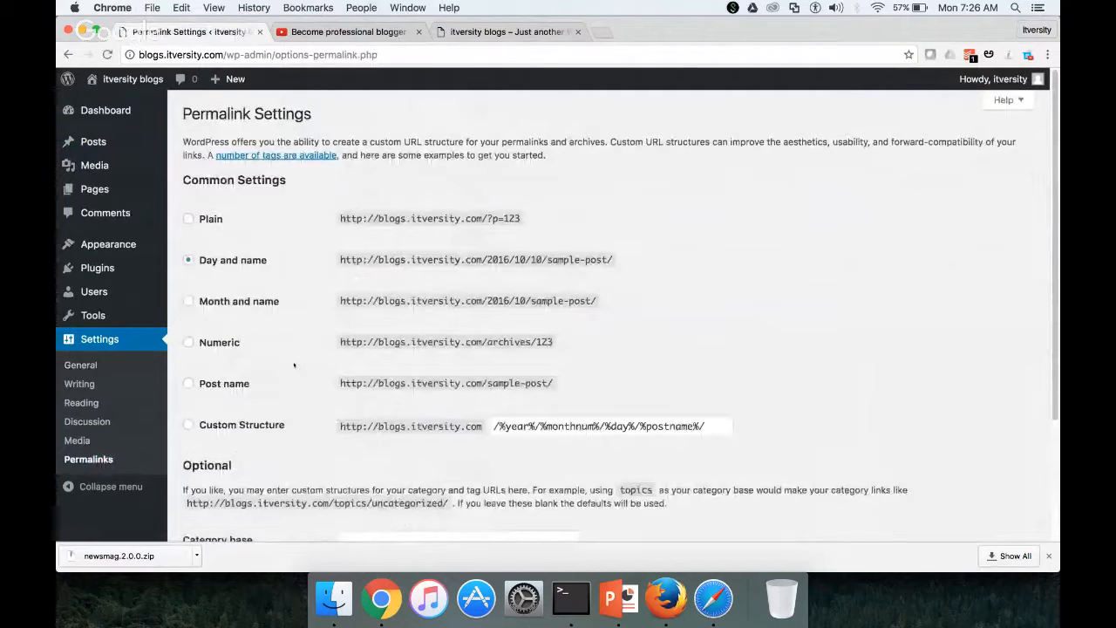
click(190, 425)
scroll(598, 348, down, 4)
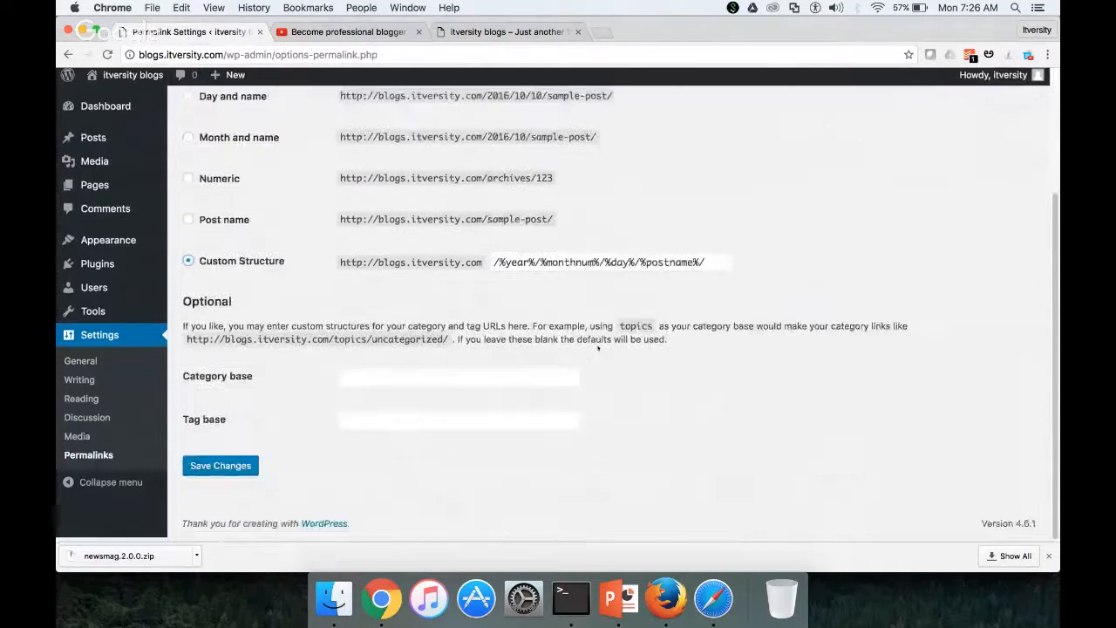
click(221, 471)
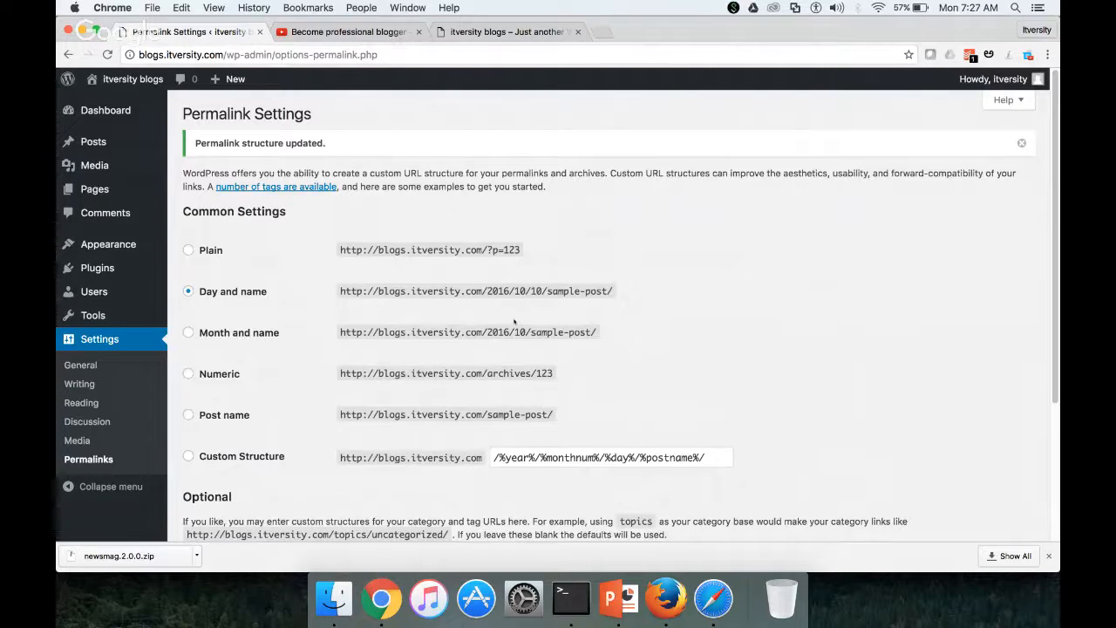
scroll(515, 322, down, 3)
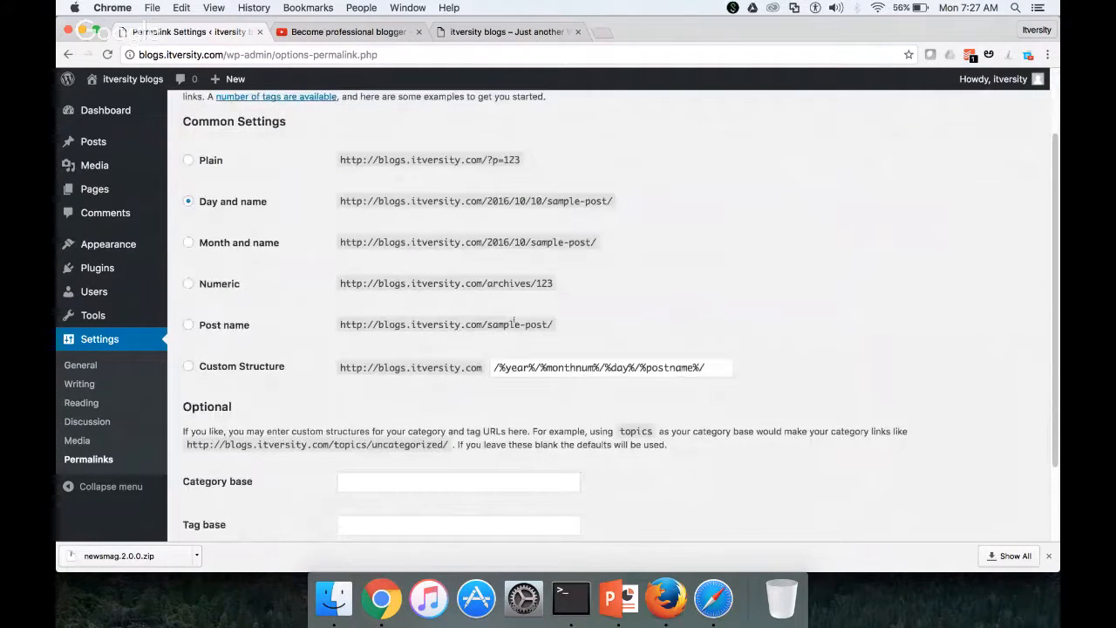
scroll(514, 323, down, 3)
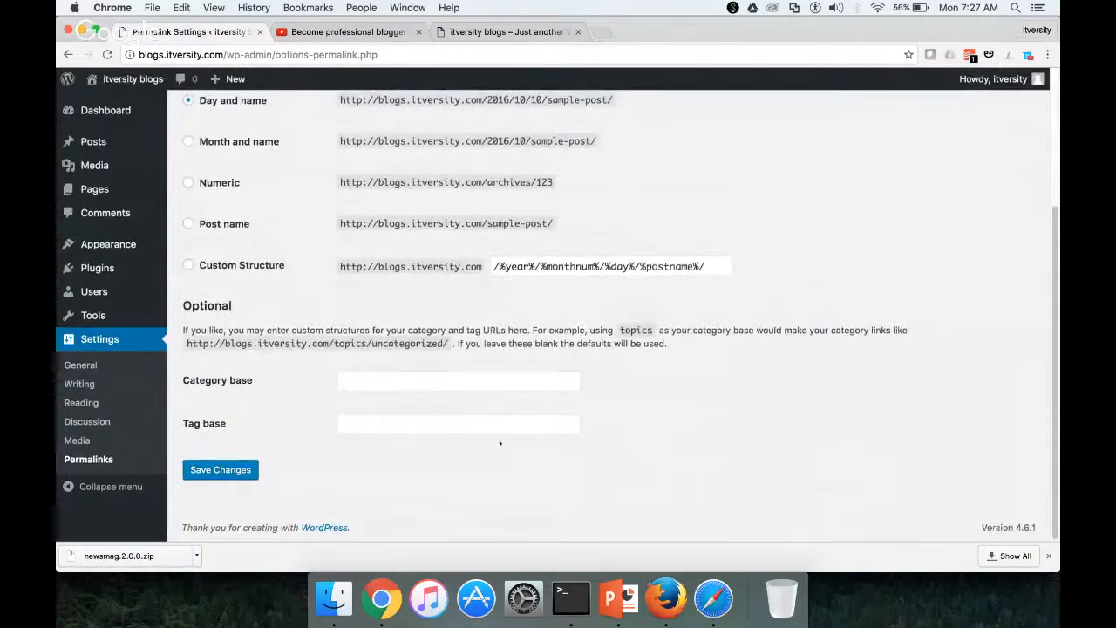
scroll(499, 443, up, 5)
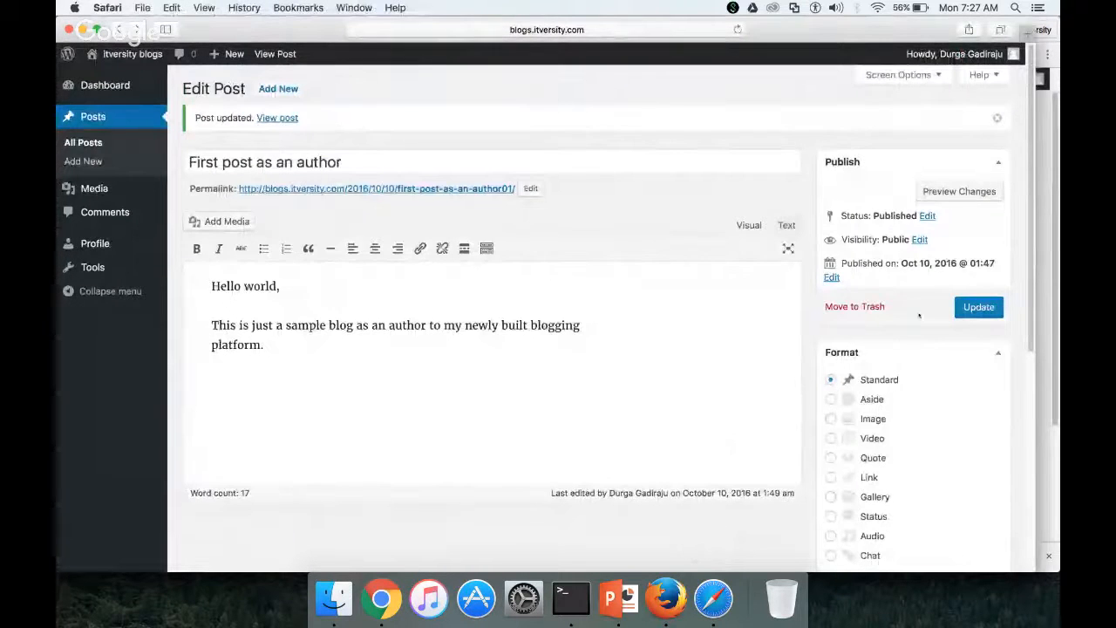
Load blogs.itversity.com in a new Safari tab, confirm the first post is Not Found, then return to Chrome
click(480, 188)
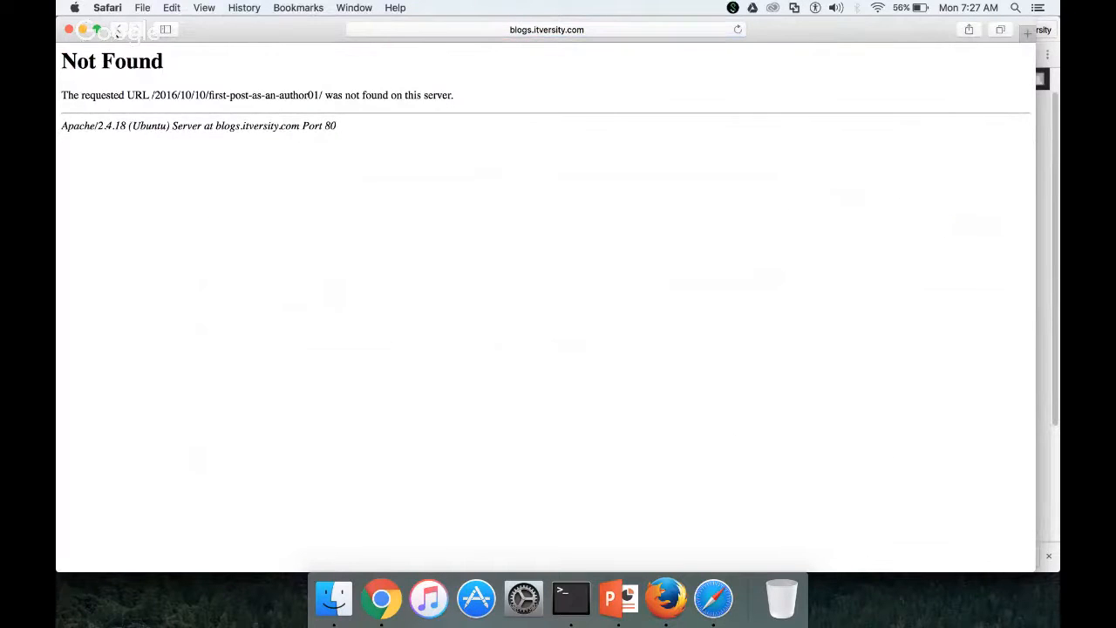
click(119, 32)
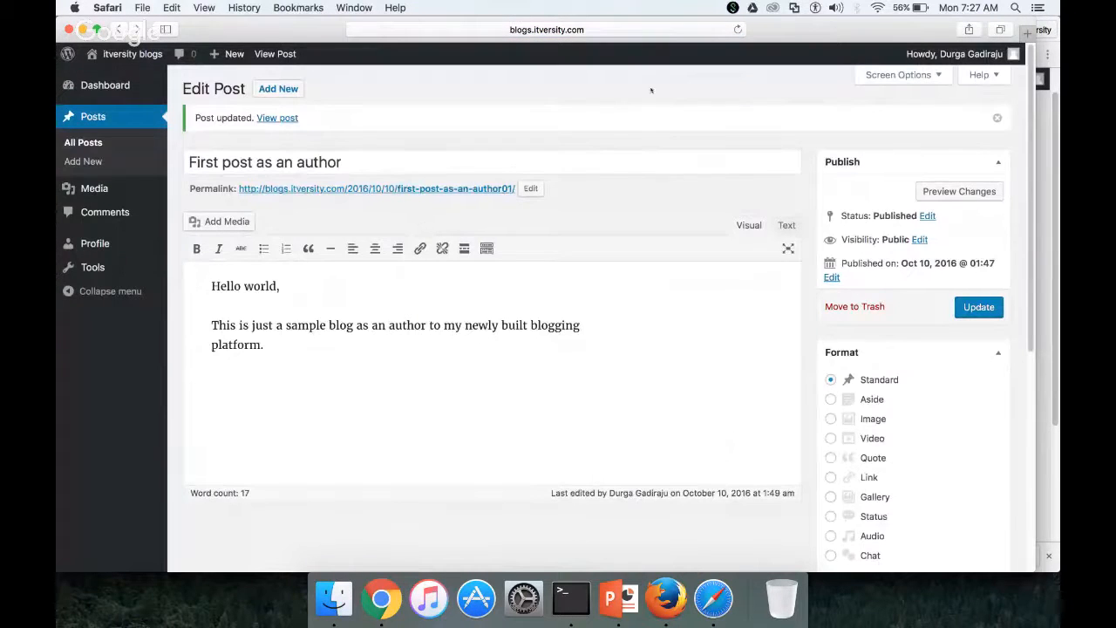
click(1027, 32)
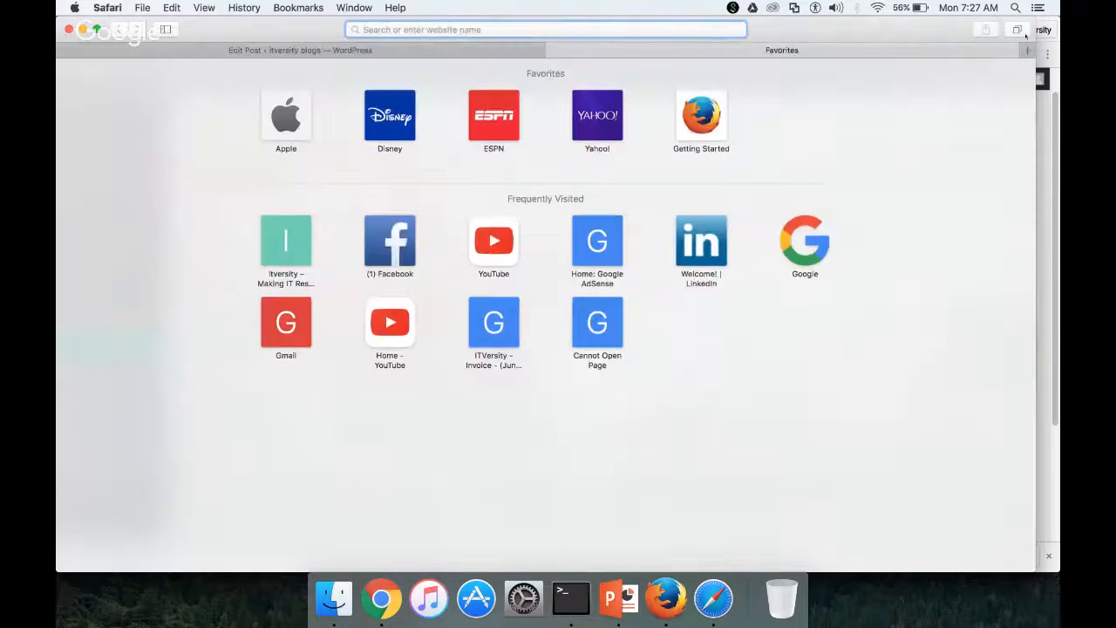
text(blogs.itversity.com)
key(Return)
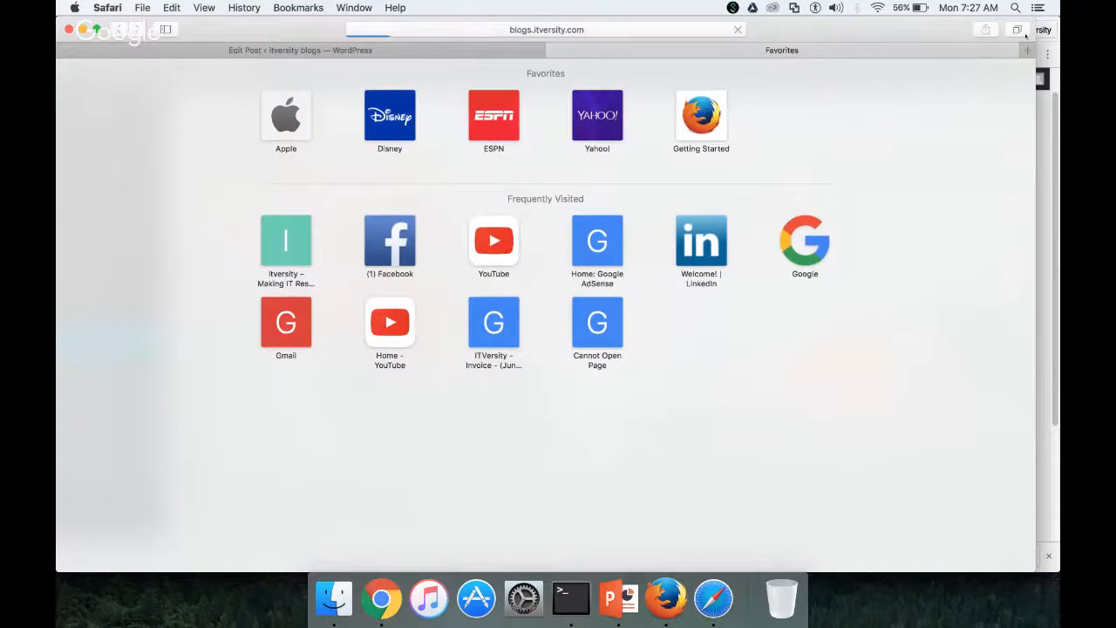
scroll(302, 370, down, 3)
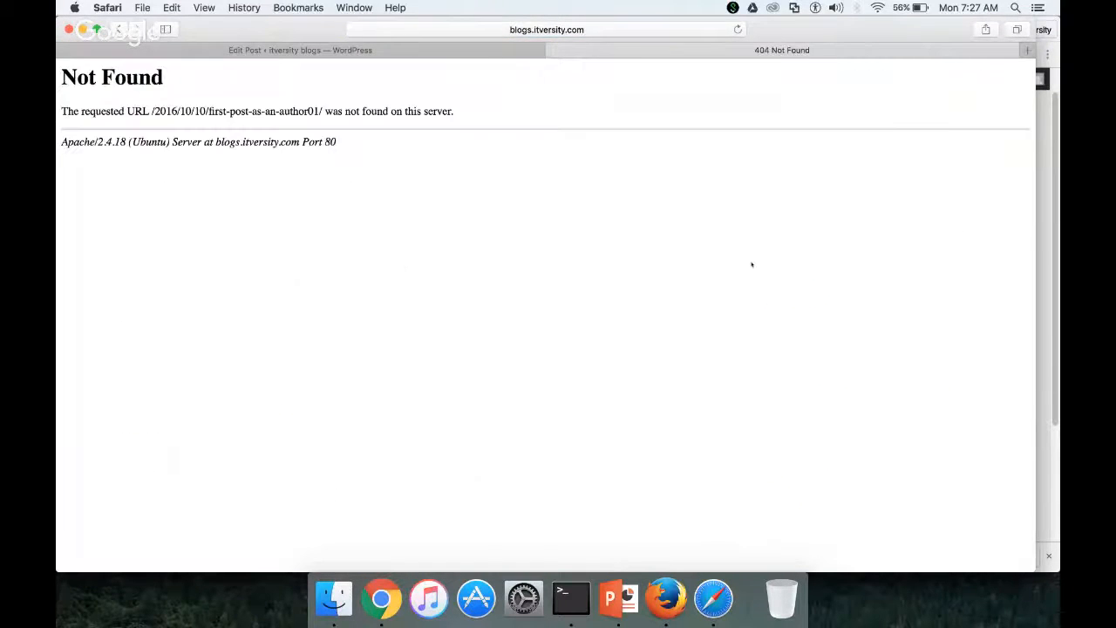
click(119, 29)
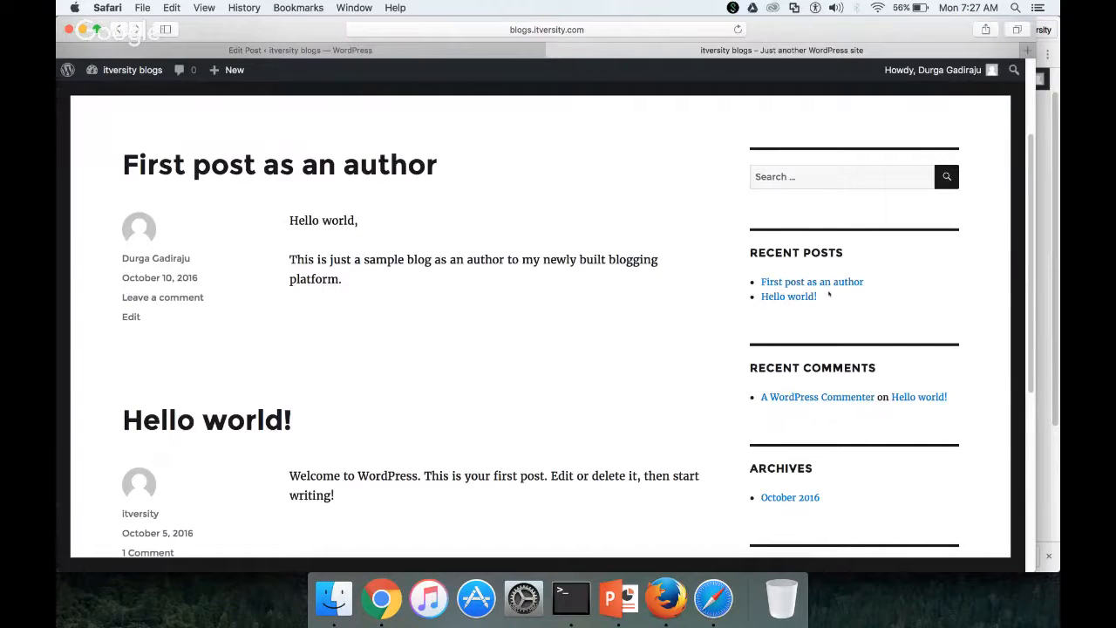
key(super+Tab)
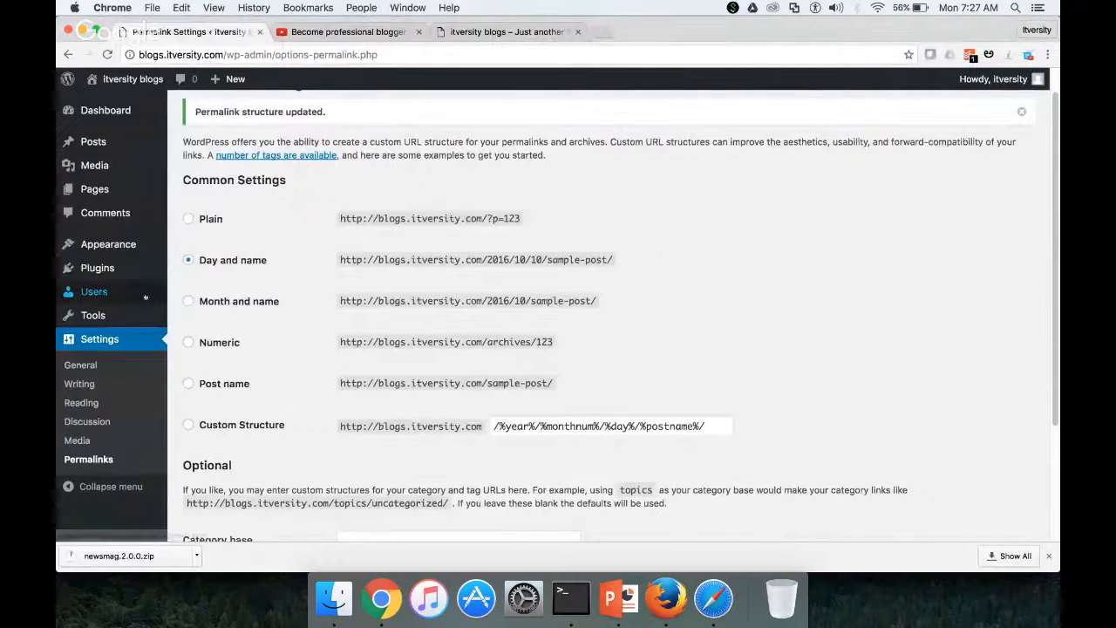
As admin, open the author's first post from Posts, back out of the lock dialog, and return to Safari
click(196, 141)
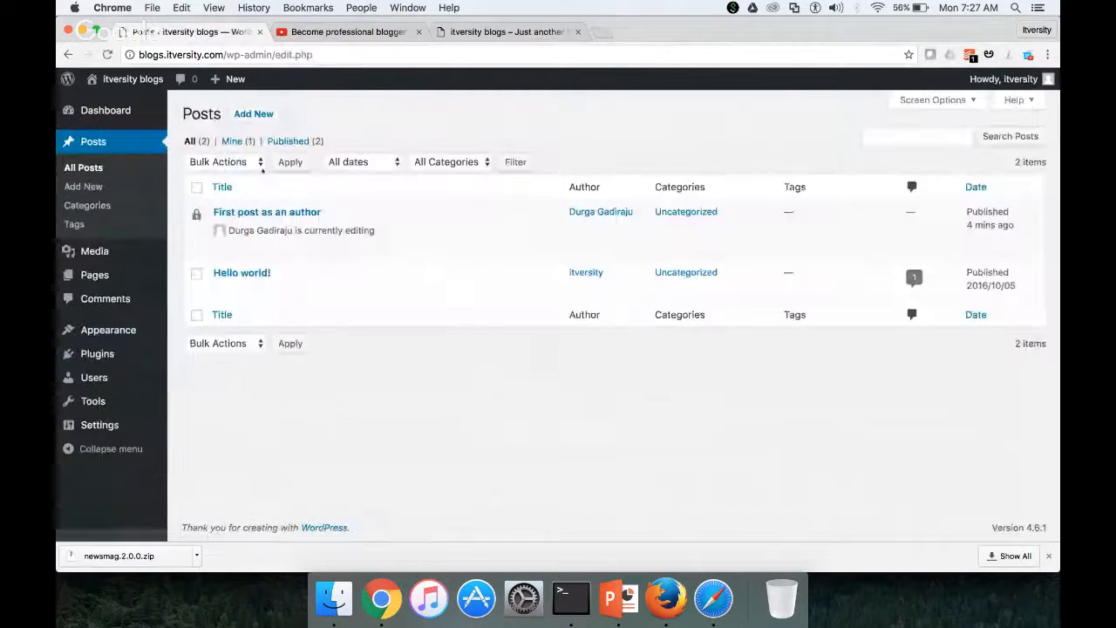
click(221, 247)
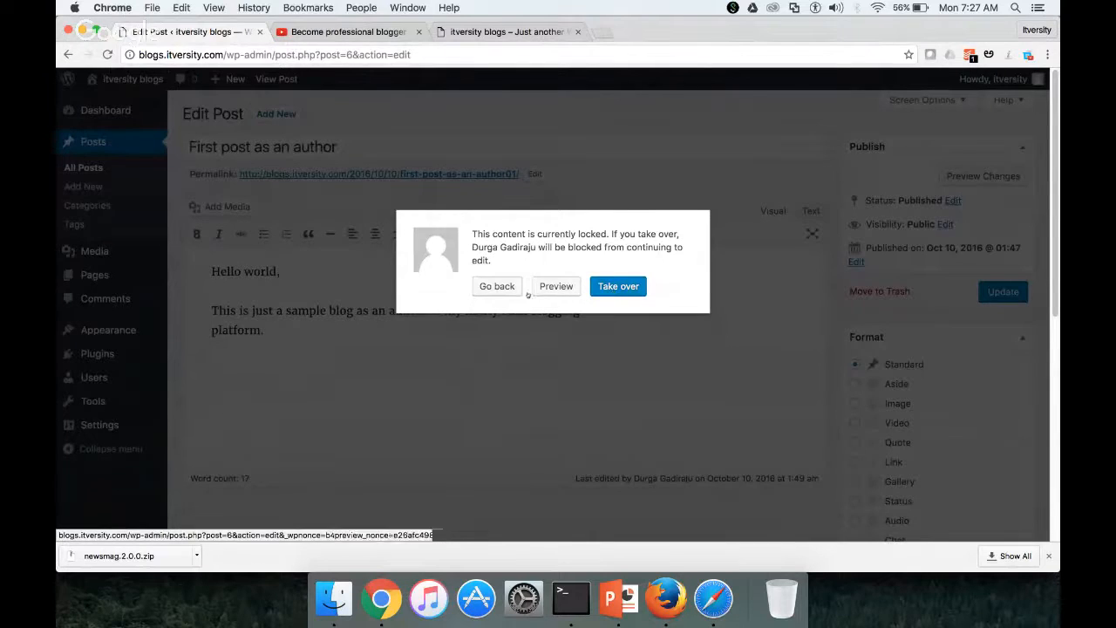
click(497, 287)
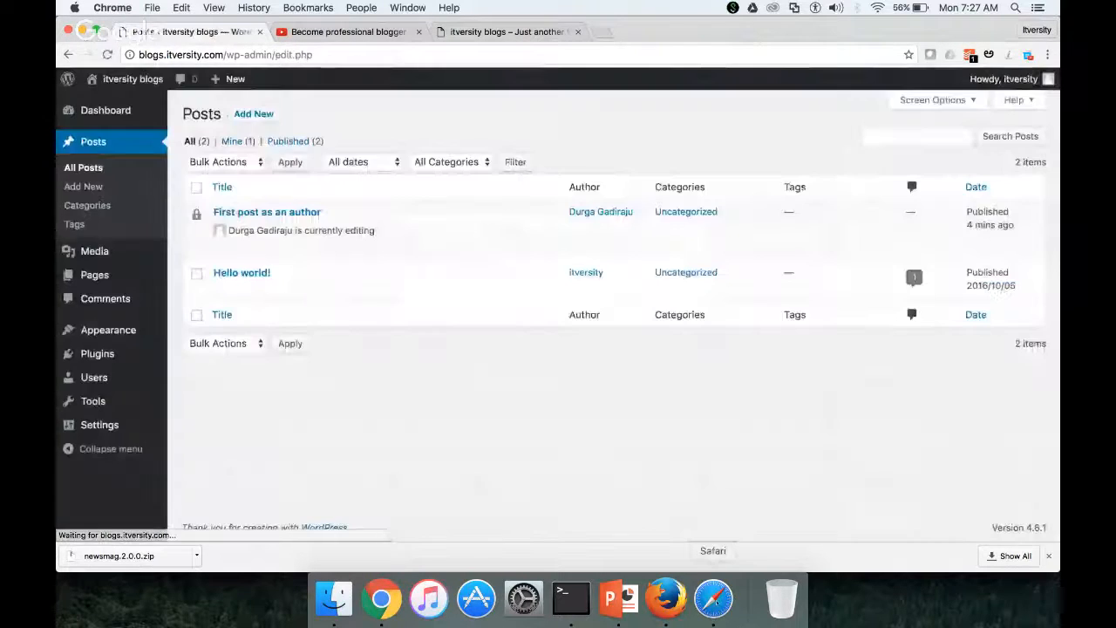
click(713, 598)
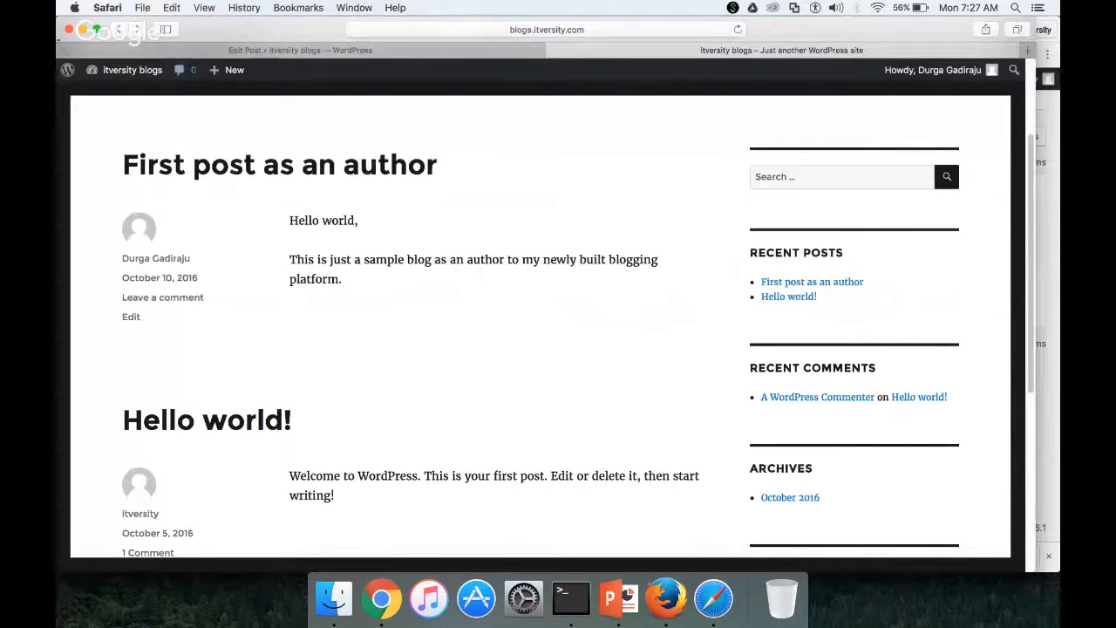
Close the extra blog tab and retitle the post 'Second post as an author'
click(121, 29)
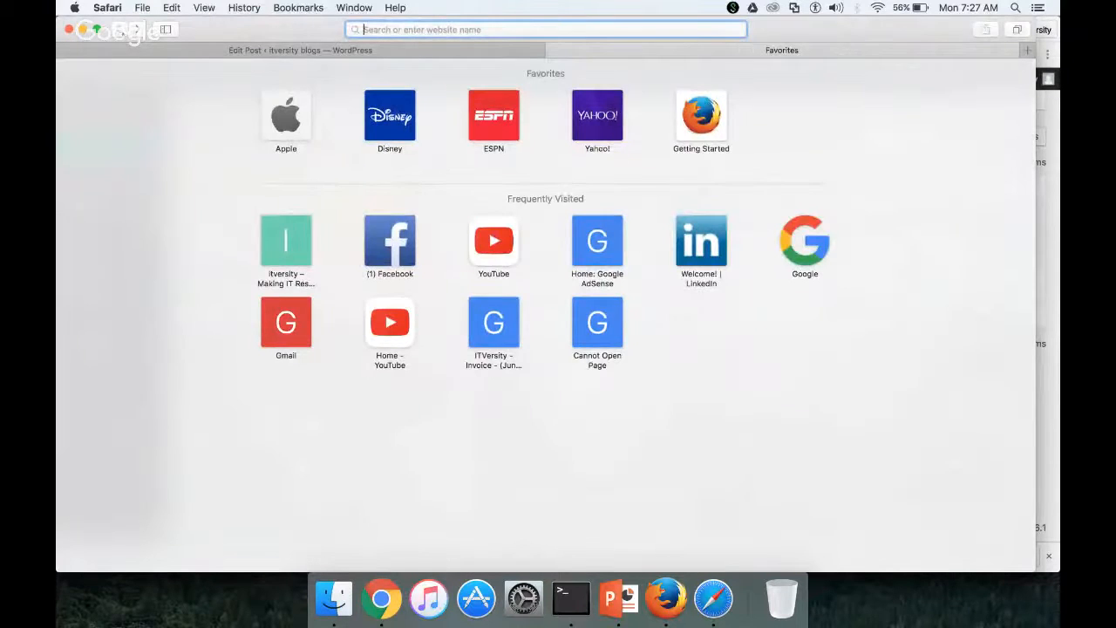
click(551, 52)
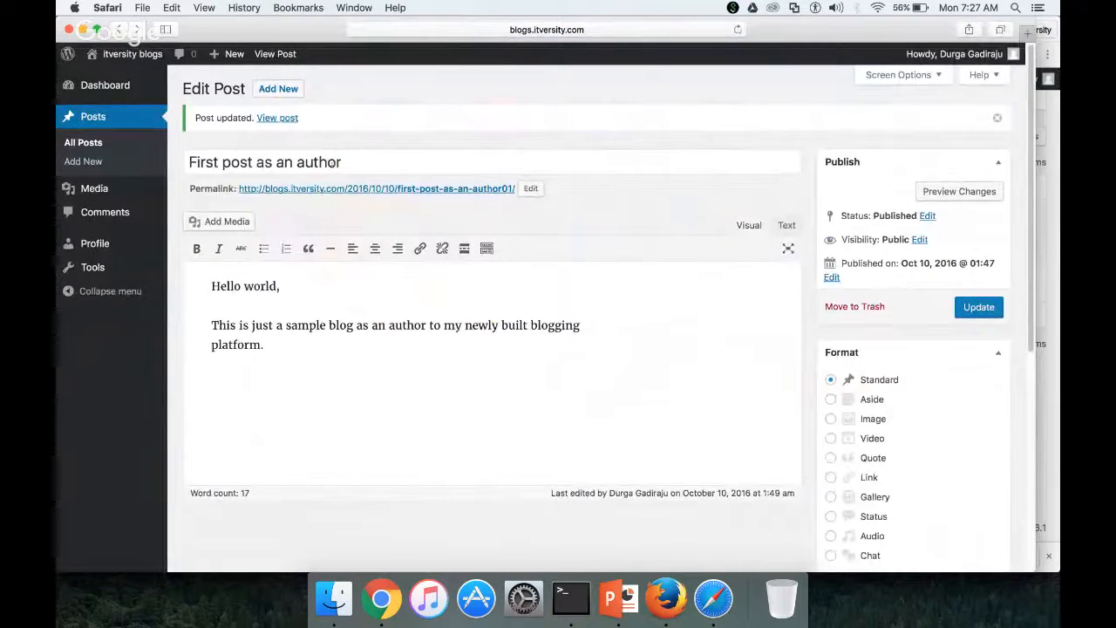
double_click(203, 162)
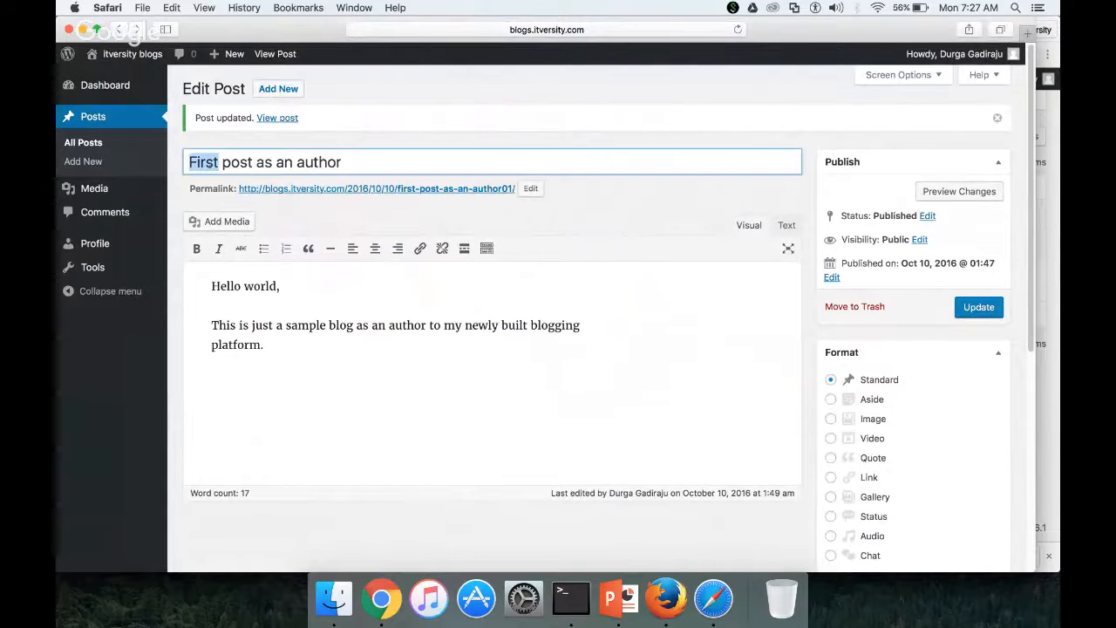
text(Second)
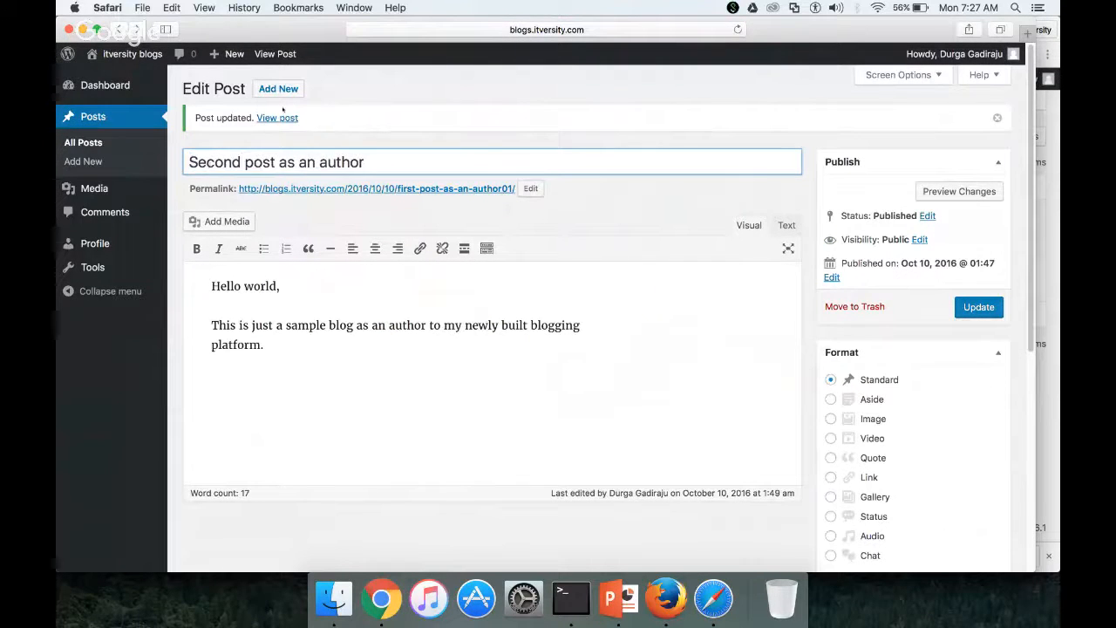
Change the post's permalink slug to second-post and update the post
click(530, 188)
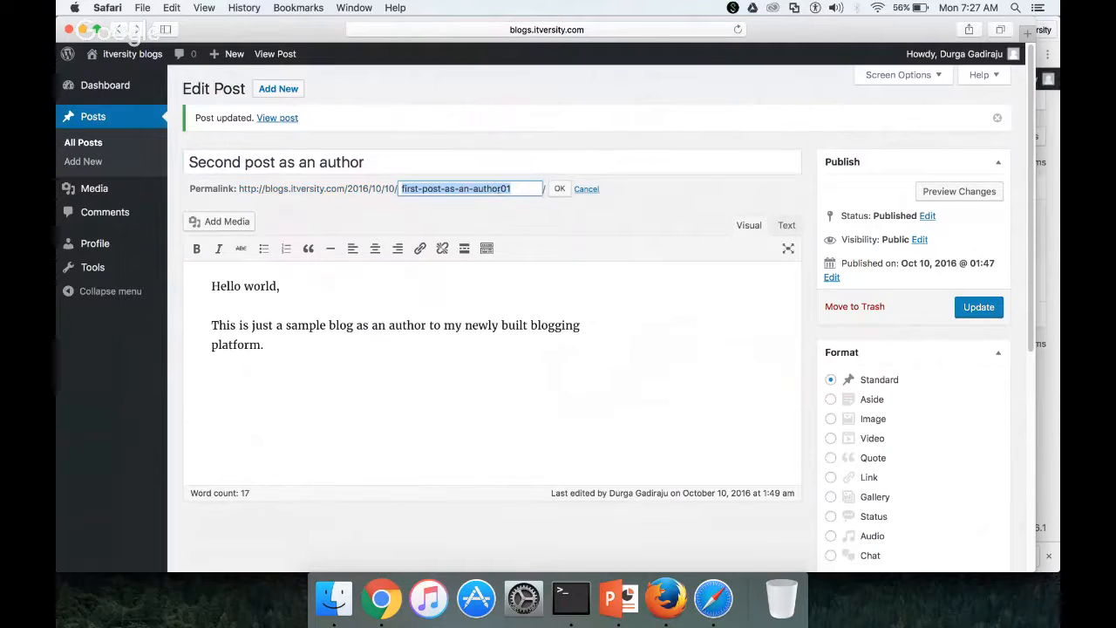
text(Sec)
key(BackSpace)
key(BackSpace)
key(BackSpace)
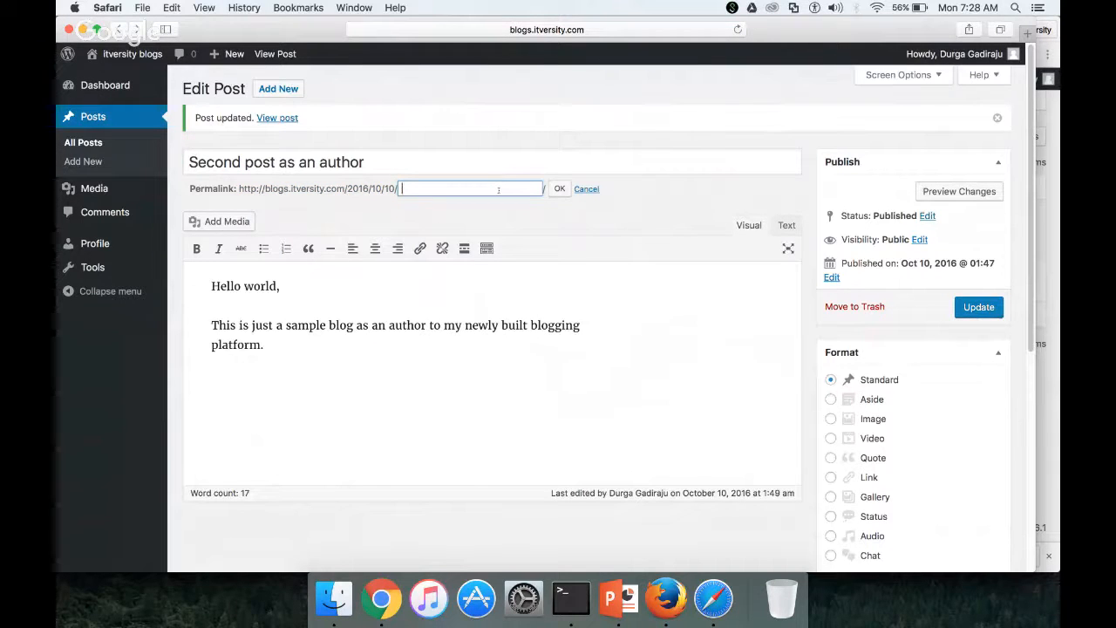
text(second-porst)
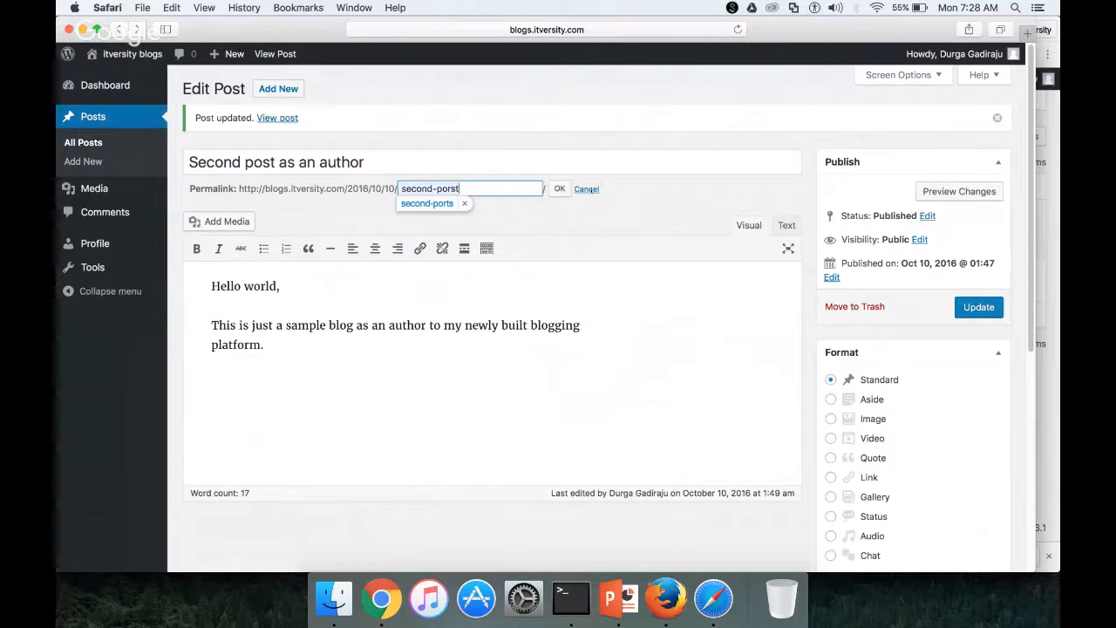
key(BackSpace)
key(BackSpace)
key(BackSpace)
text(st)
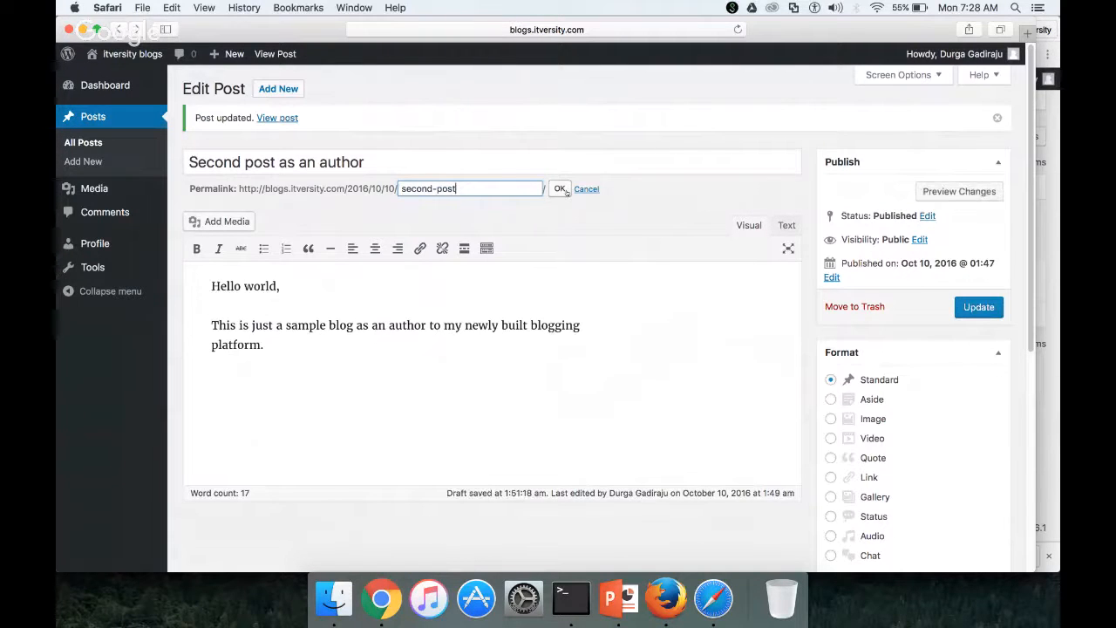
click(560, 189)
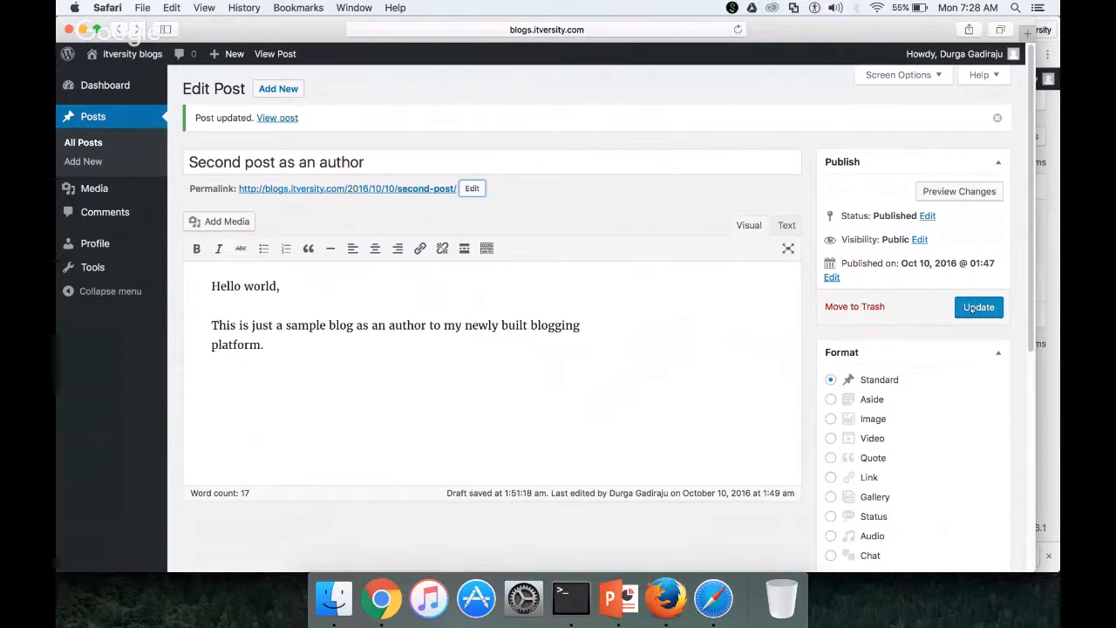
click(968, 307)
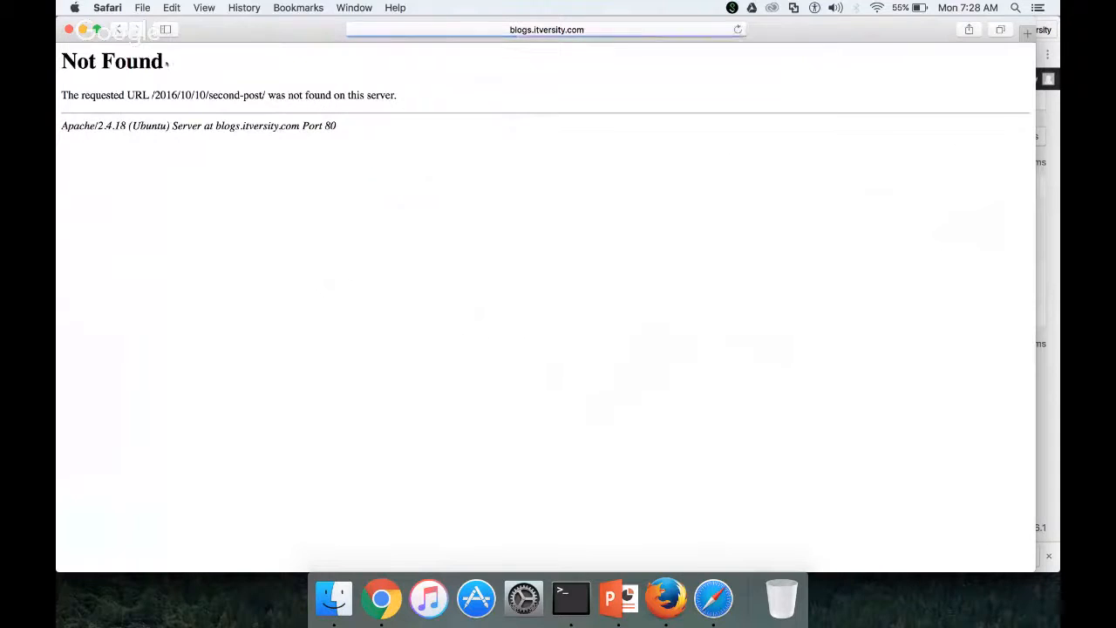
Copy the post's two body paragraphs and move the renamed post to the trash
click(119, 31)
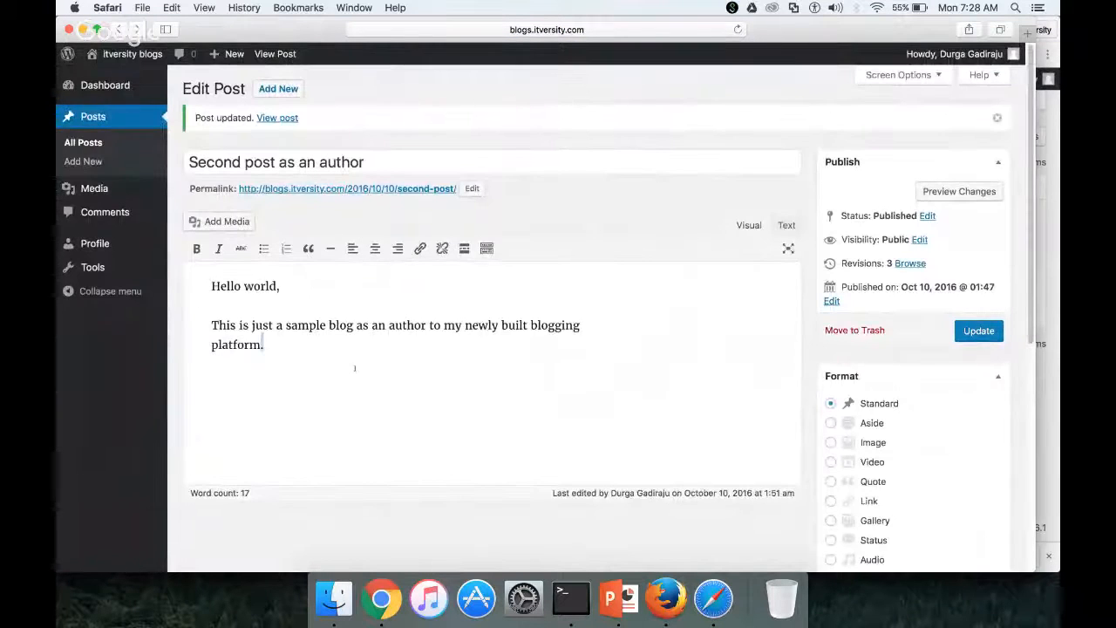
drag(354, 369, 211, 276)
key(super+c)
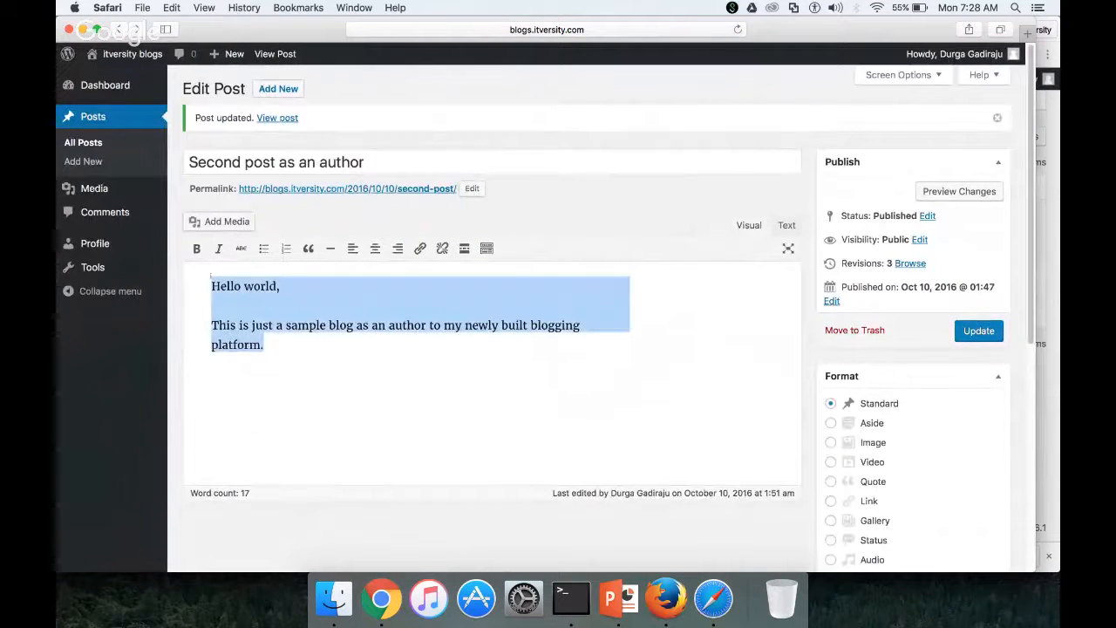
click(420, 248)
scroll(423, 250, up, 3)
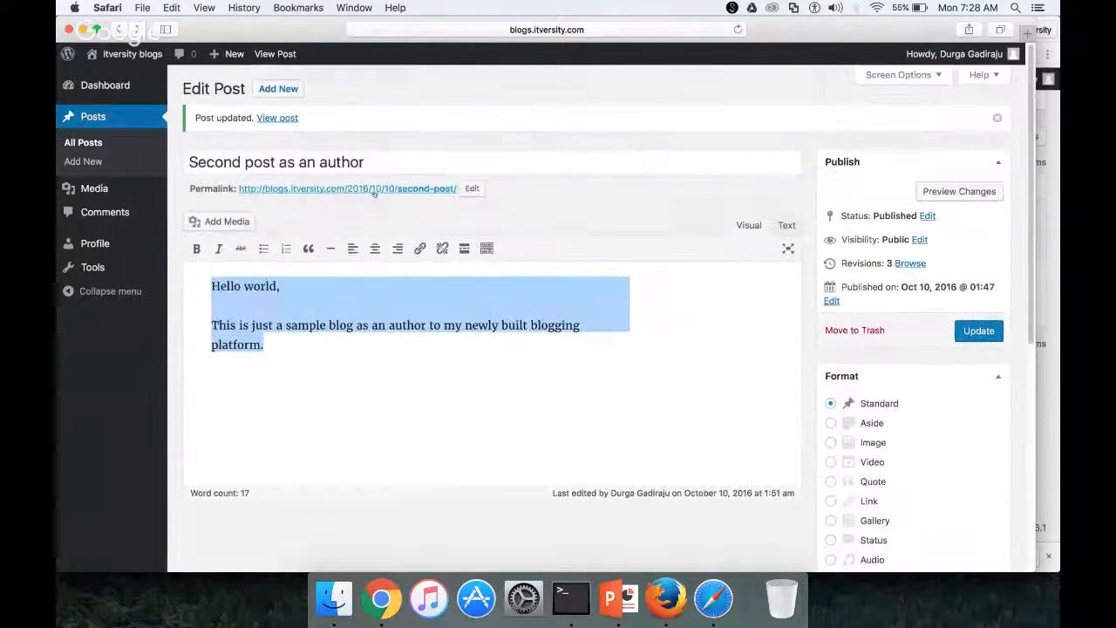
click(279, 117)
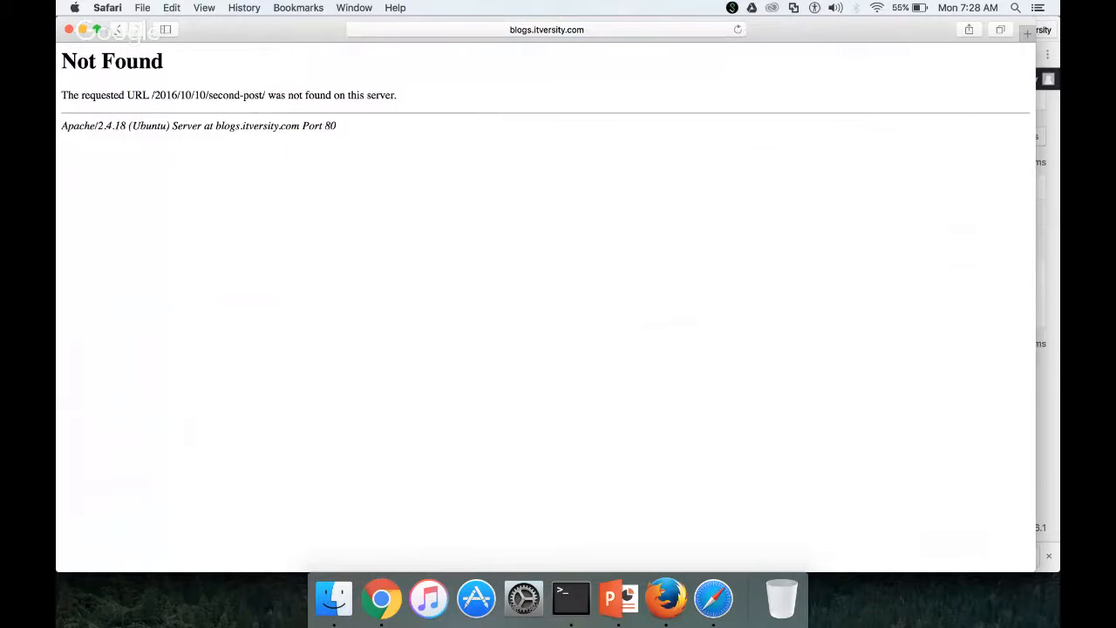
click(117, 31)
click(84, 142)
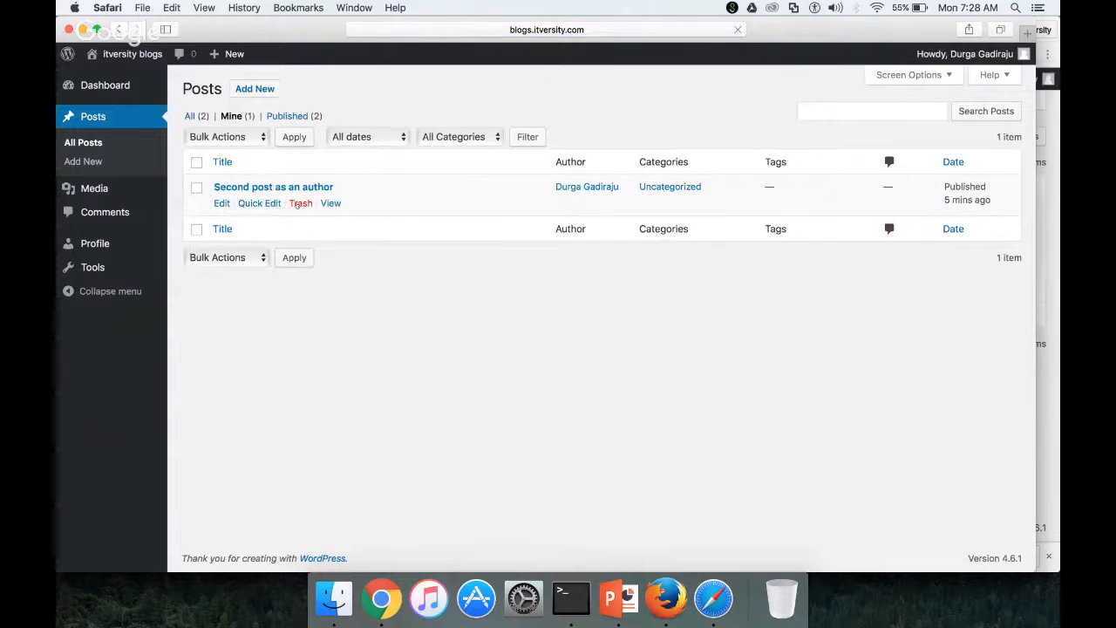
click(297, 204)
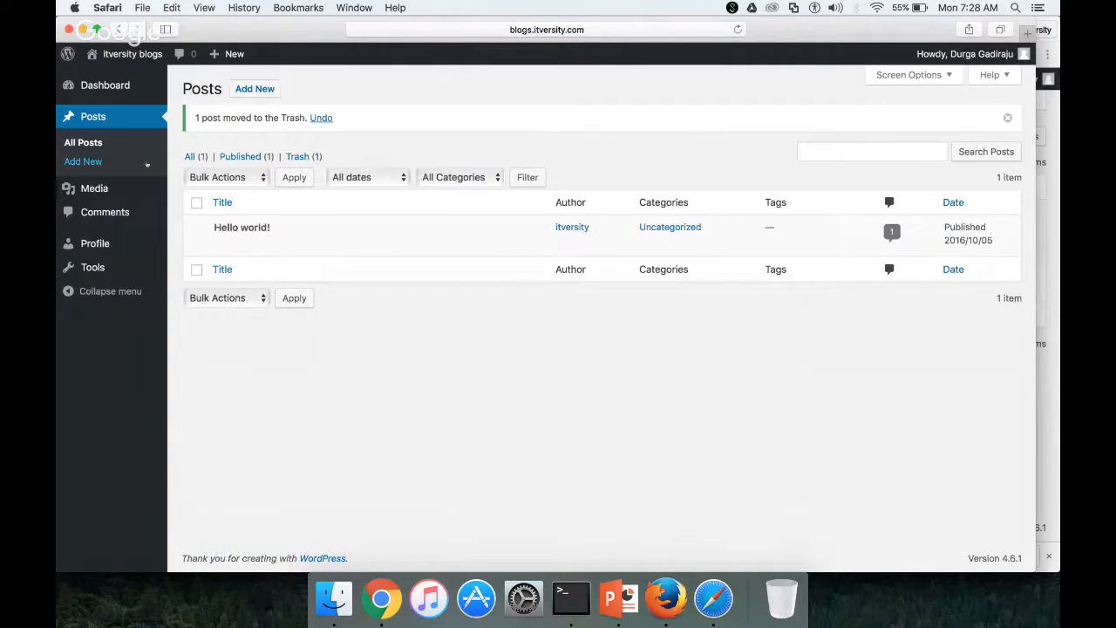
Publish a new post titled 'Second Post' with the pasted body; its link still returns Not Found
click(84, 160)
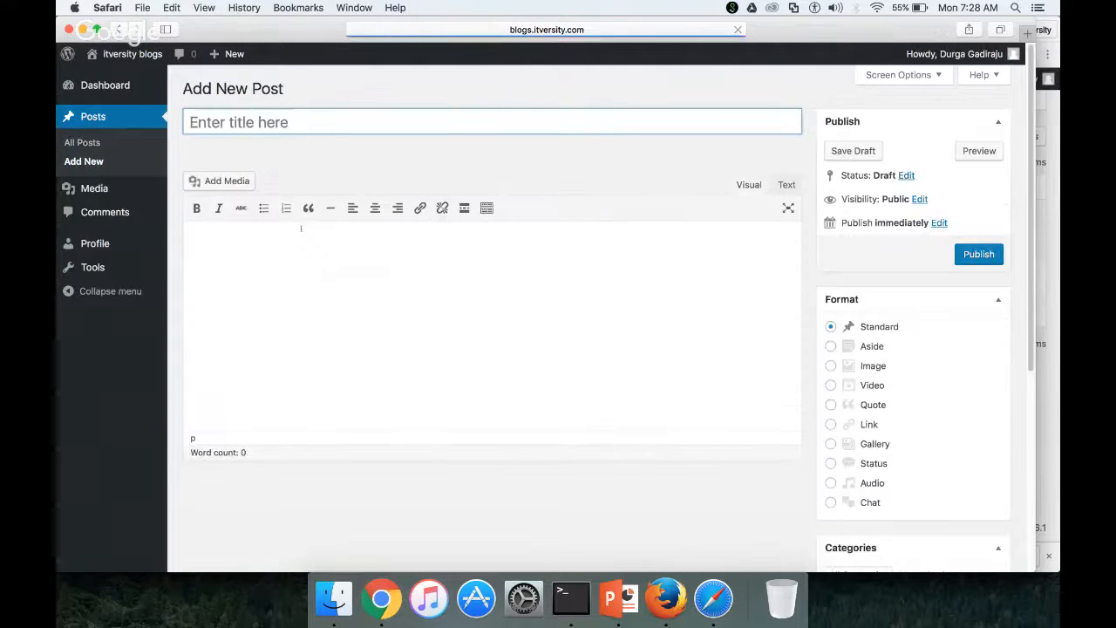
text(Se)
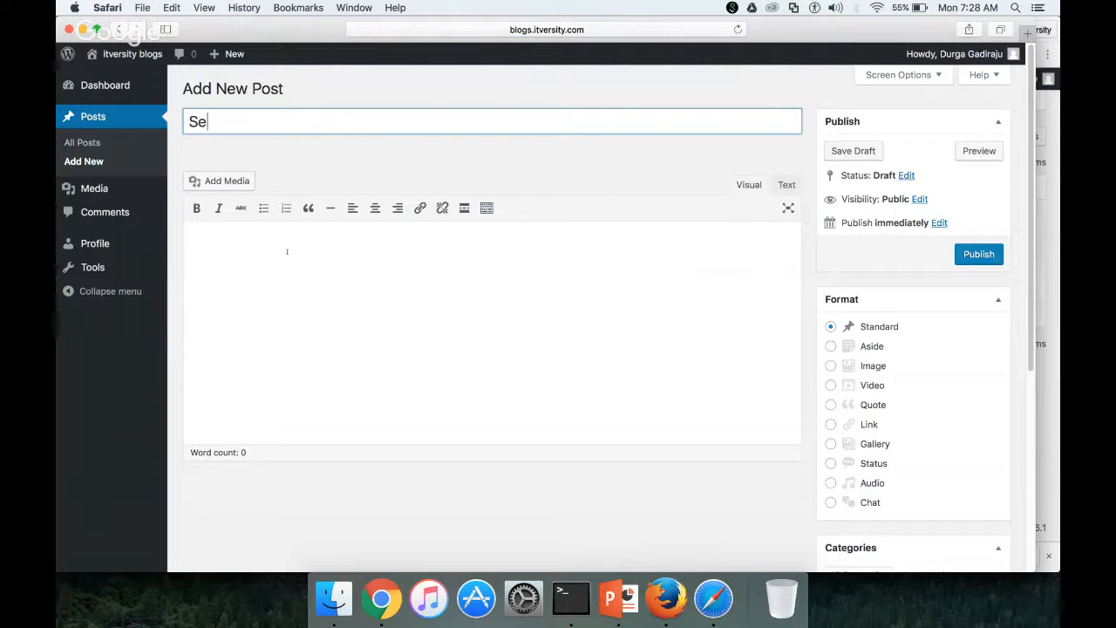
text(cond Post)
click(358, 329)
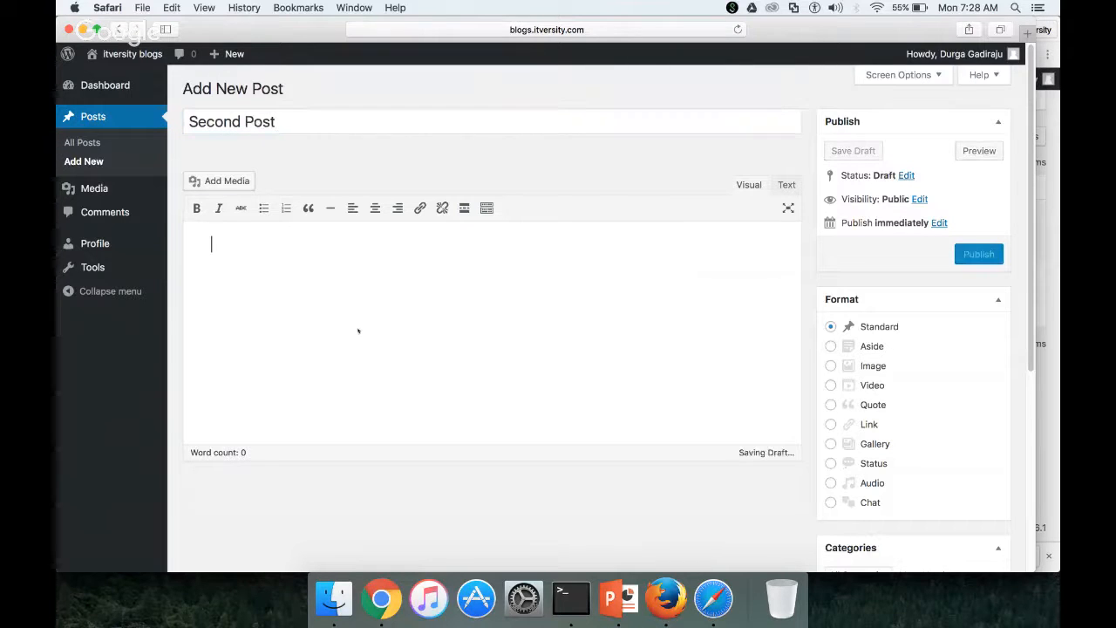
key(super+v)
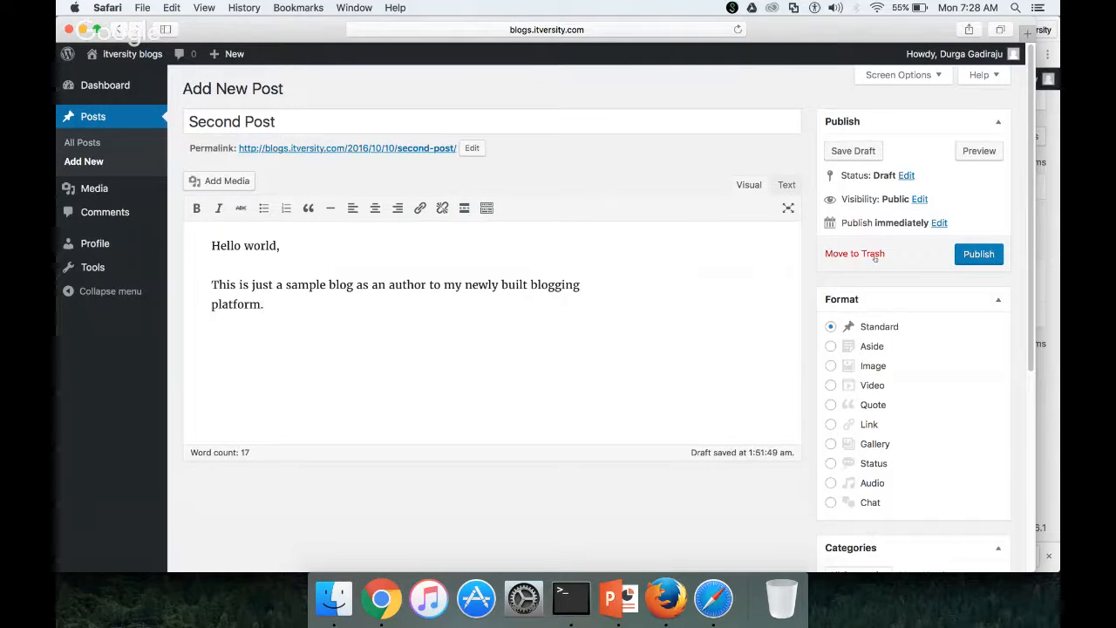
click(979, 254)
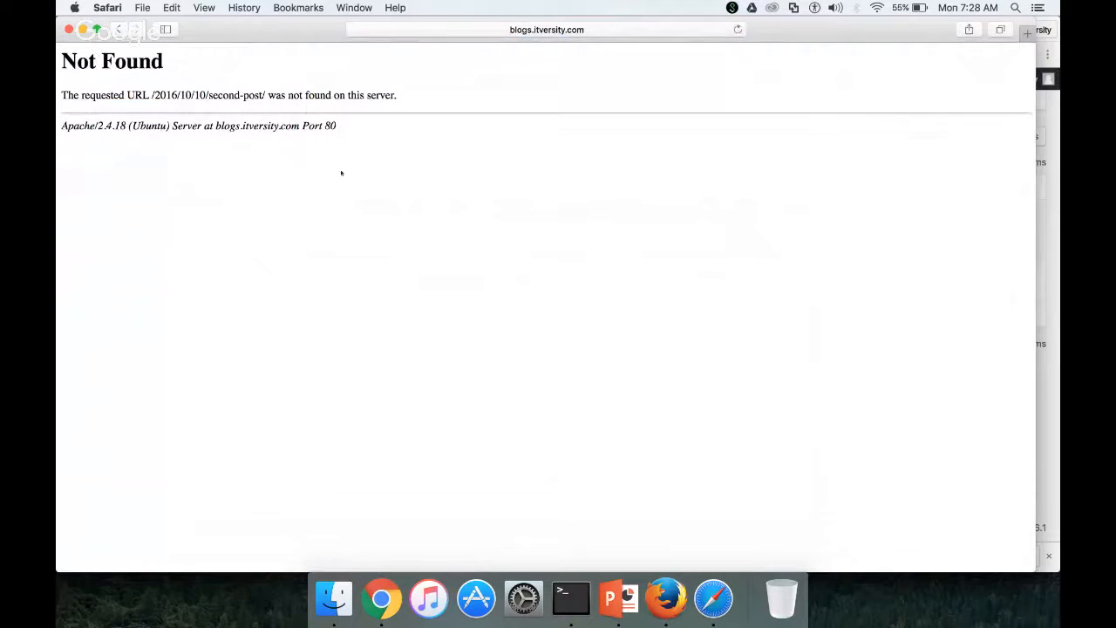
click(118, 31)
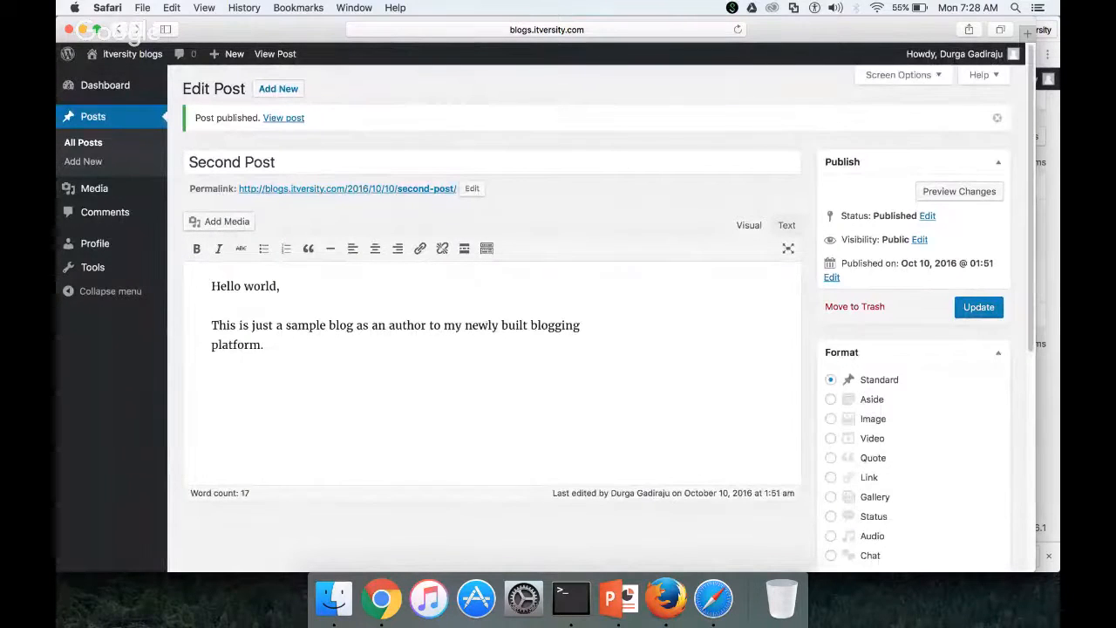
click(381, 599)
mouse_move(100, 425)
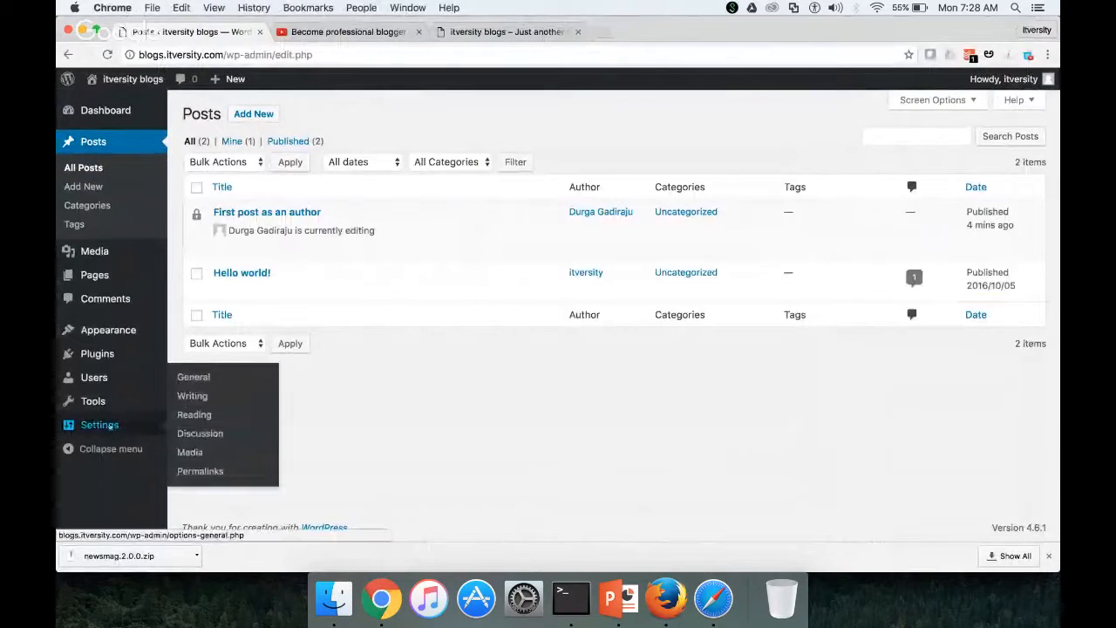
Save the custom permalink structure as /index.php/%year%/%monthnum%/%day%/%postname%/
click(188, 471)
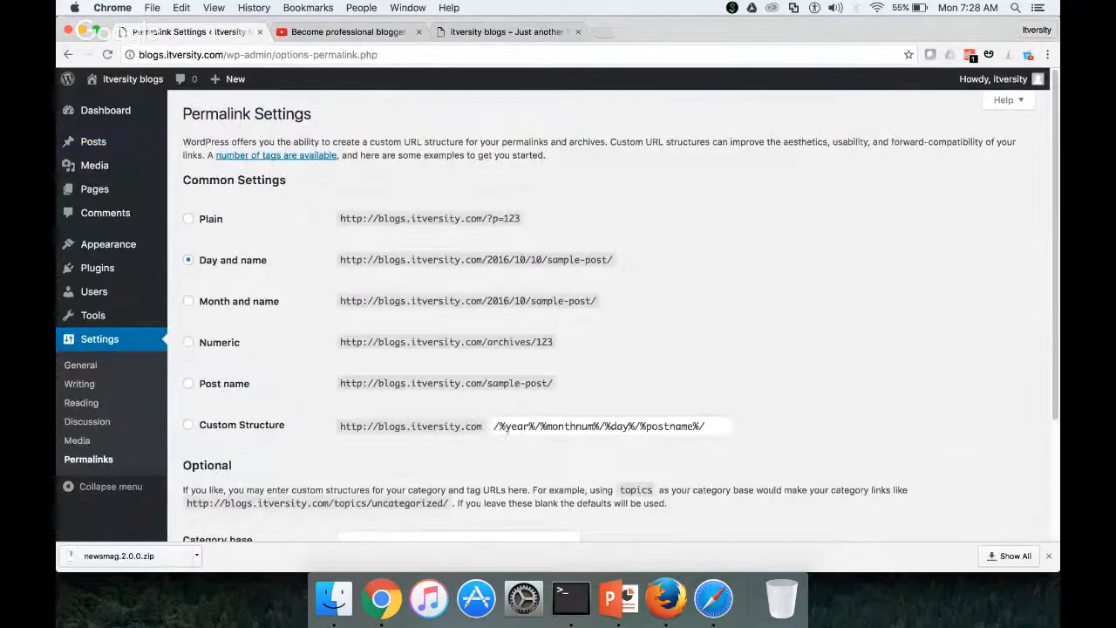
click(495, 426)
text(inde)
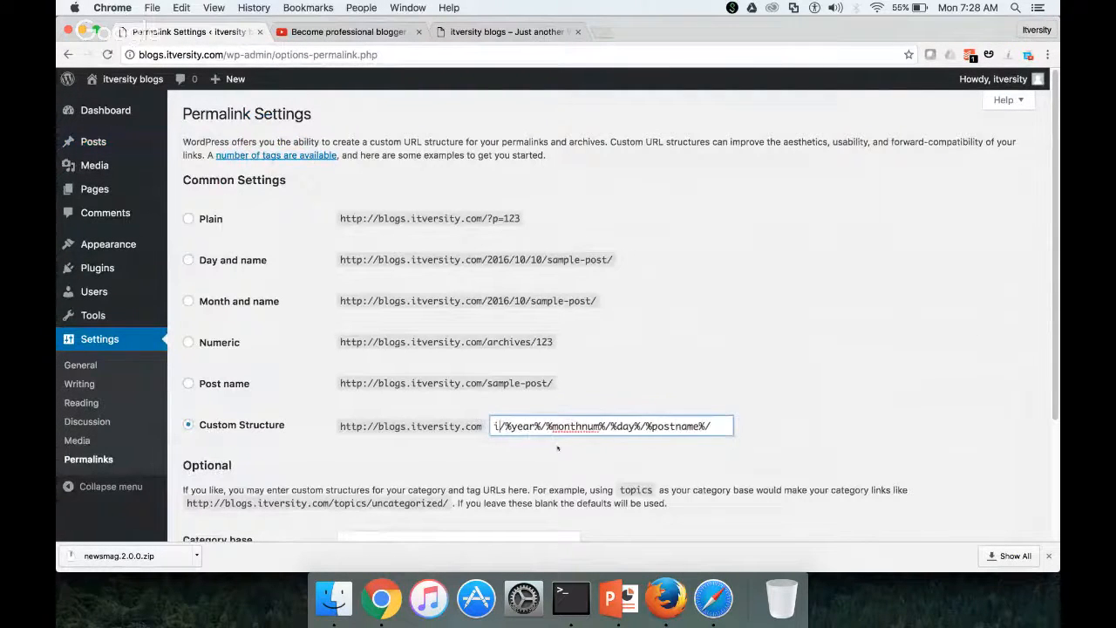
text(x.php)
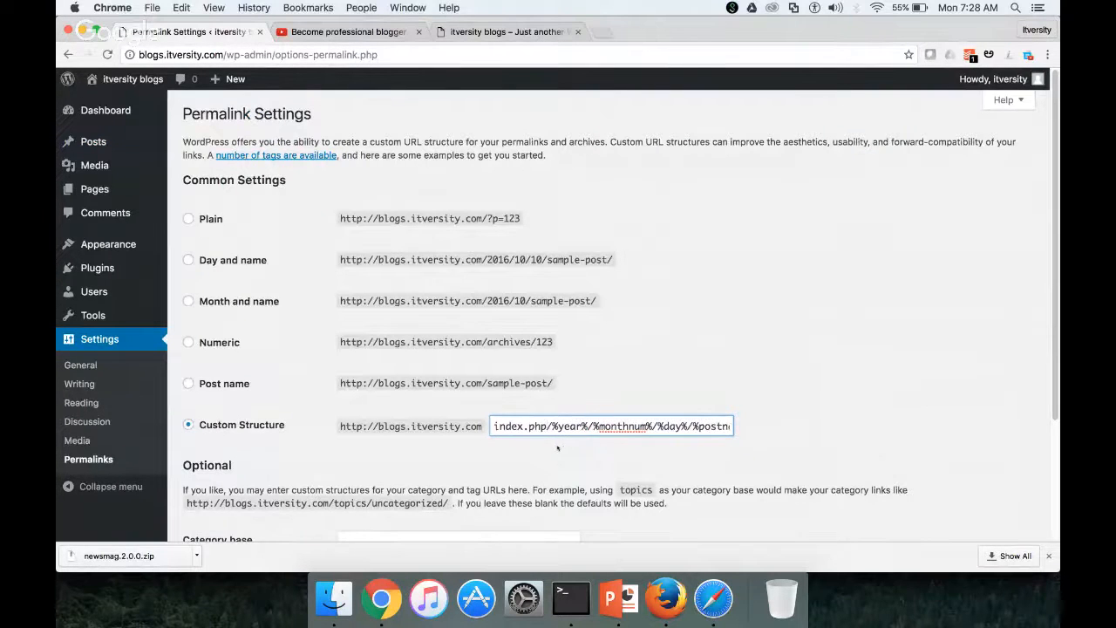
scroll(558, 448, down, 1)
scroll(558, 448, down, 4)
click(217, 471)
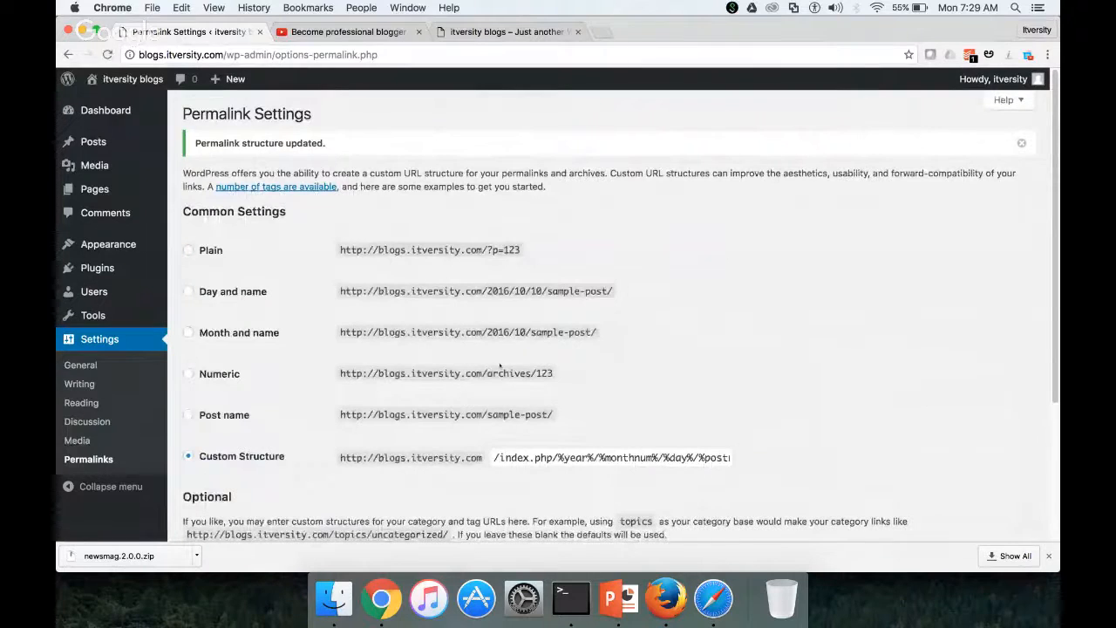
click(714, 598)
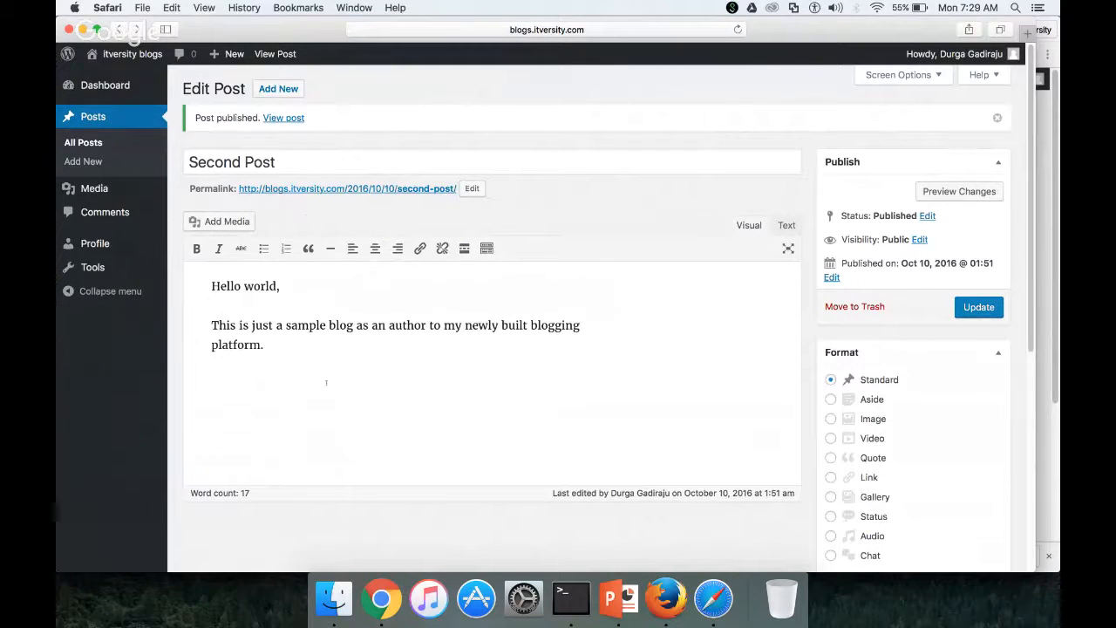
Cut the Second Post body text and move that post to the trash
drag(321, 369, 204, 276)
key(super+c)
key(BackSpace)
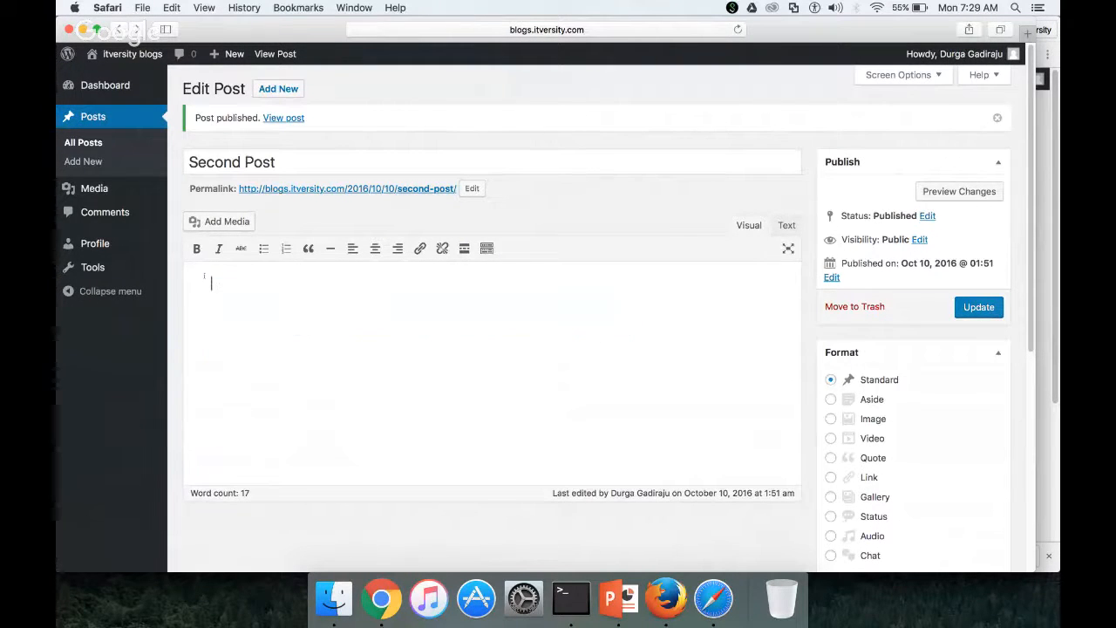
click(94, 143)
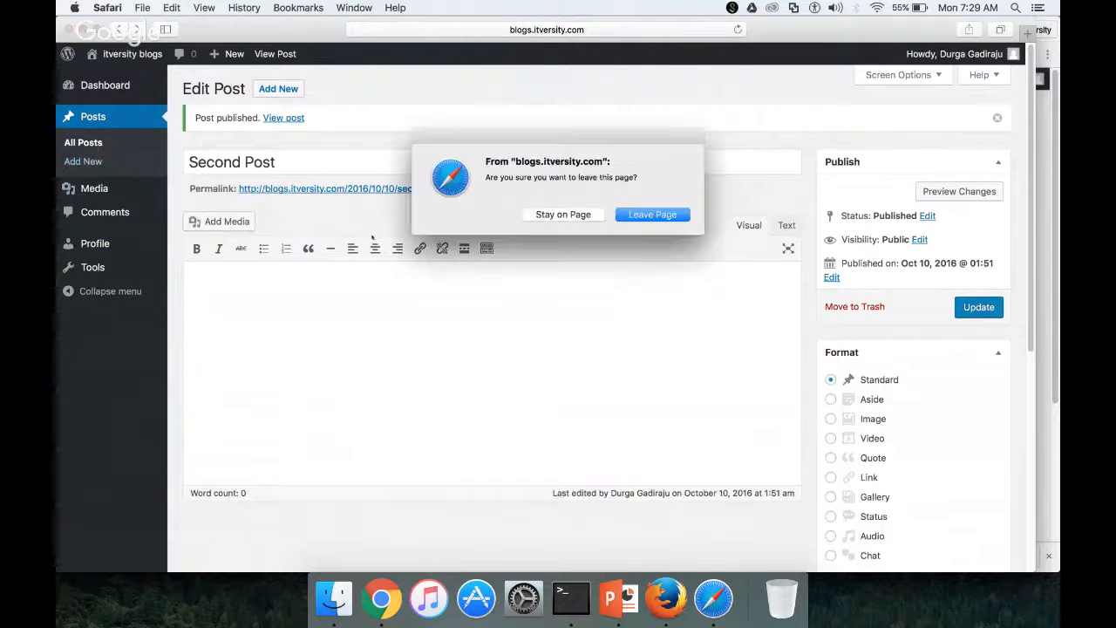
click(652, 215)
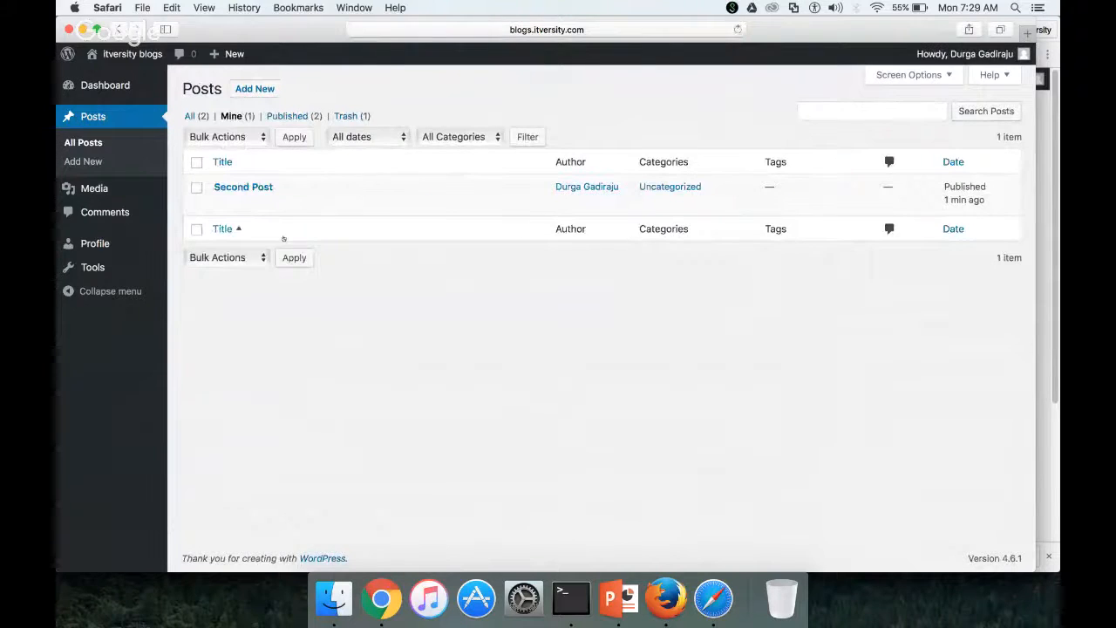
mouse_move(200, 192)
click(301, 203)
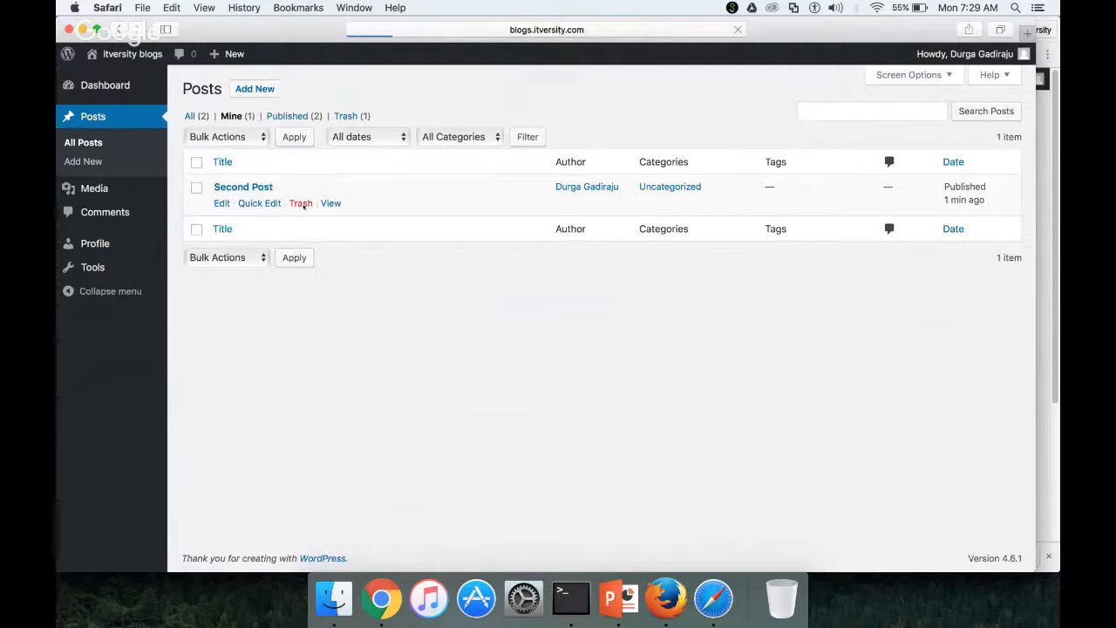
Publish a new post titled 'Second Post' with the pasted body text
click(88, 163)
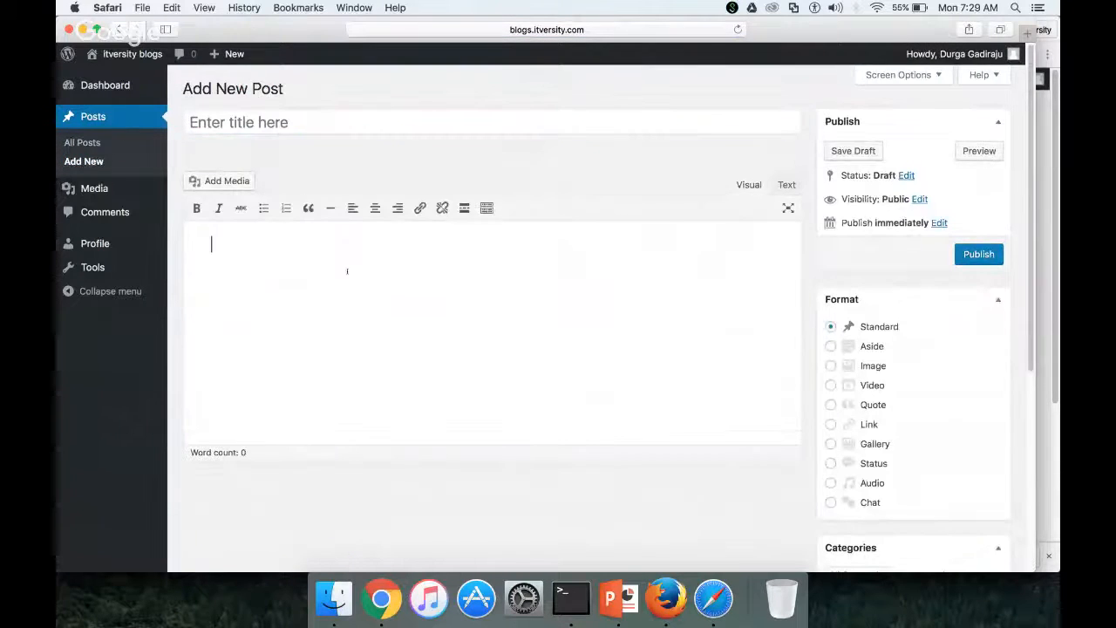
key(super+v)
click(325, 128)
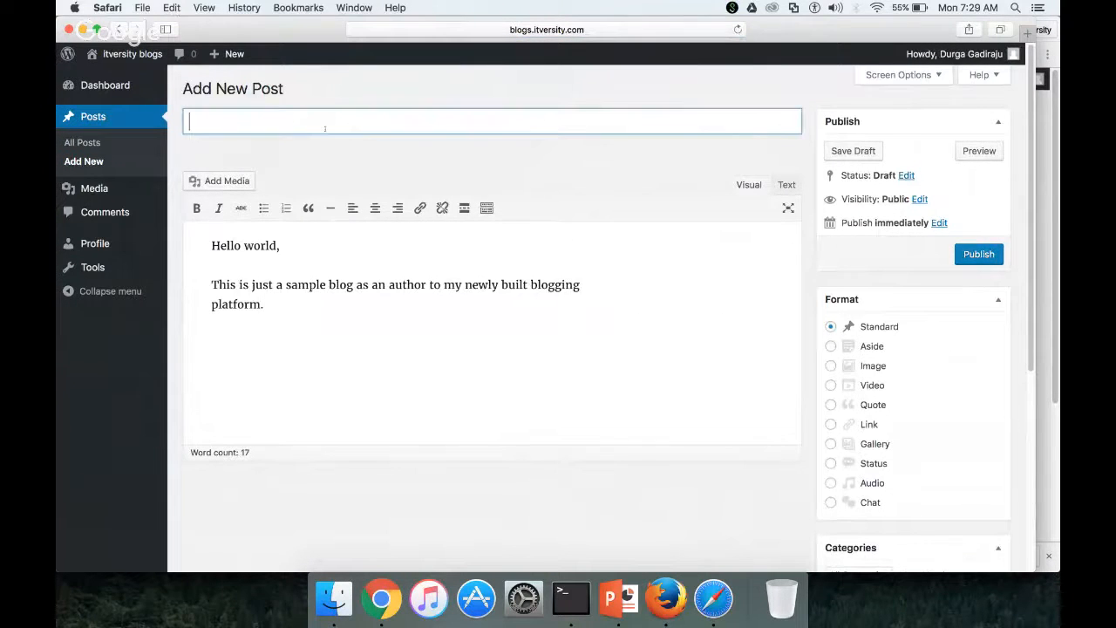
text(Second Post)
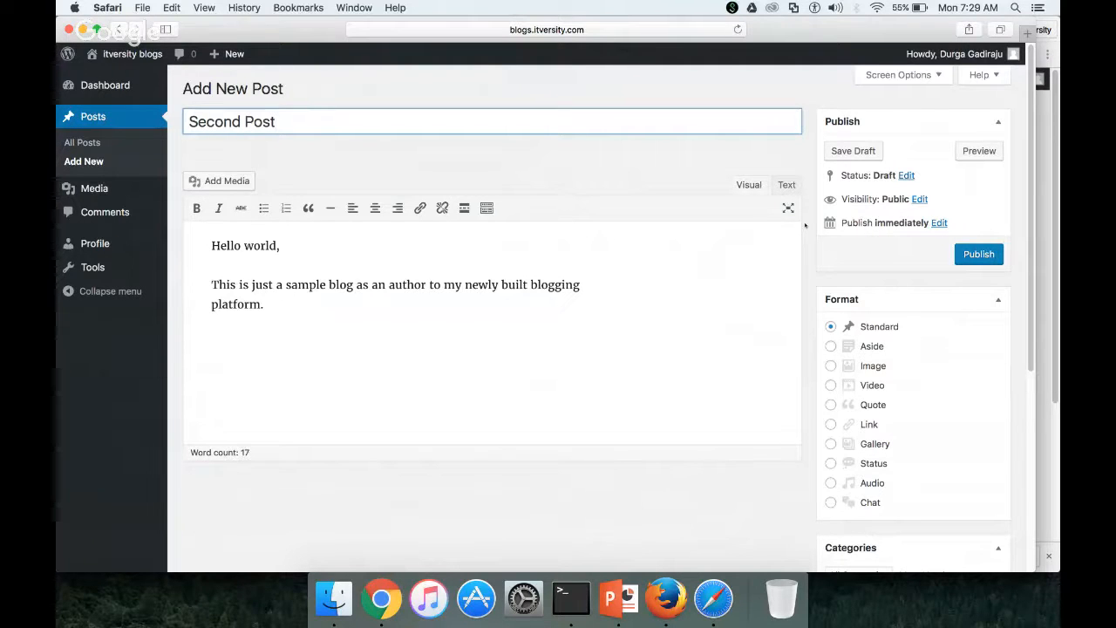
click(977, 255)
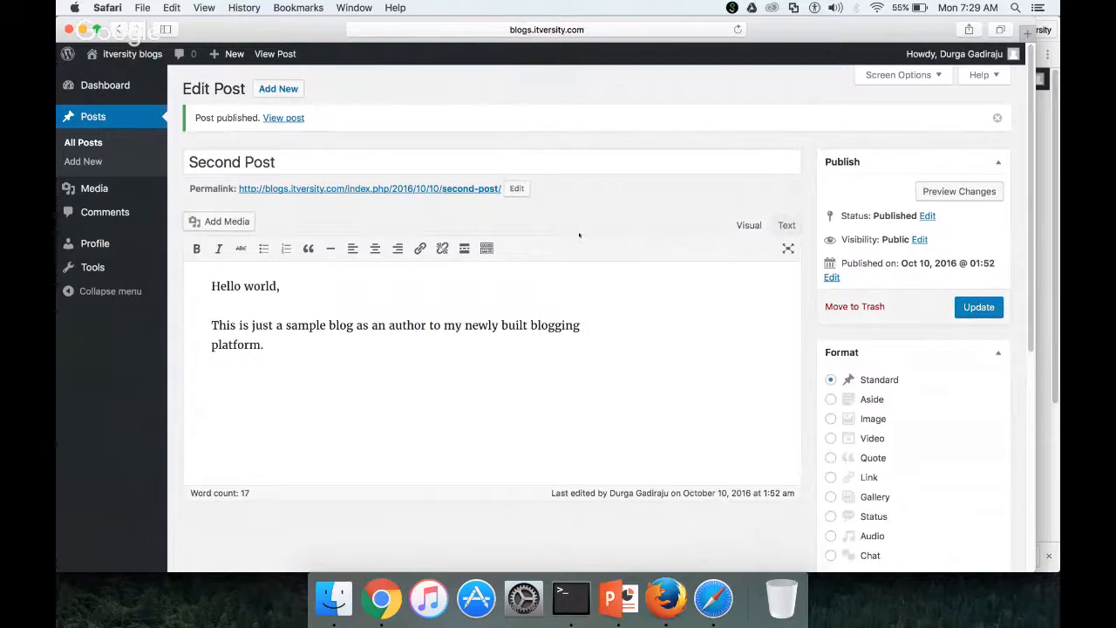
View Second Post on the blog and confirm its URL is /index.php/2016/10/10/second-post/
click(453, 190)
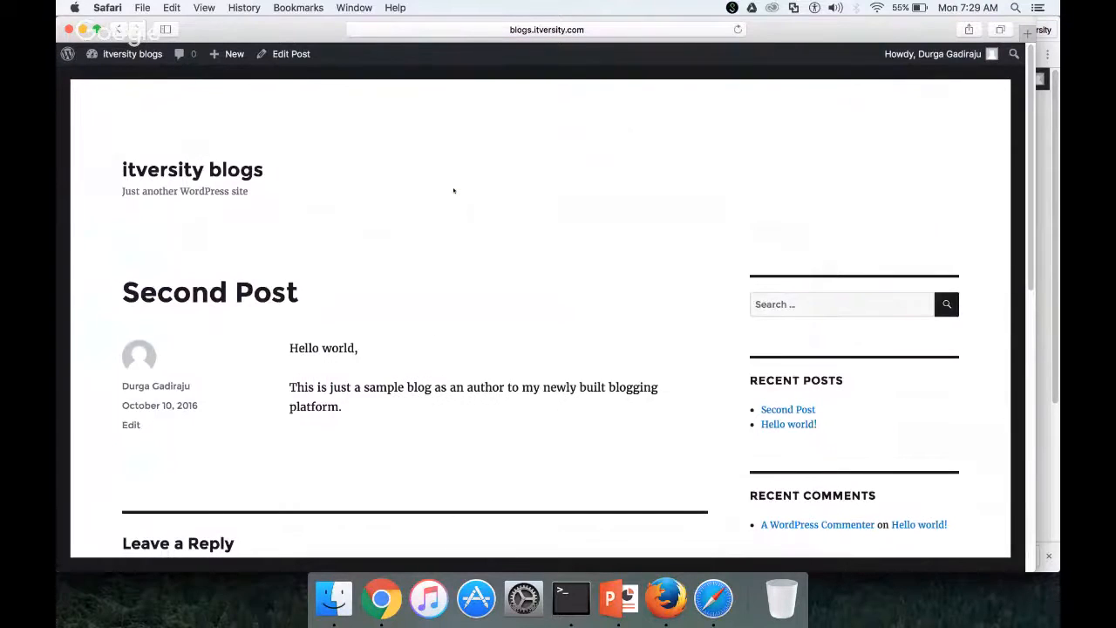
scroll(466, 223, down, 1)
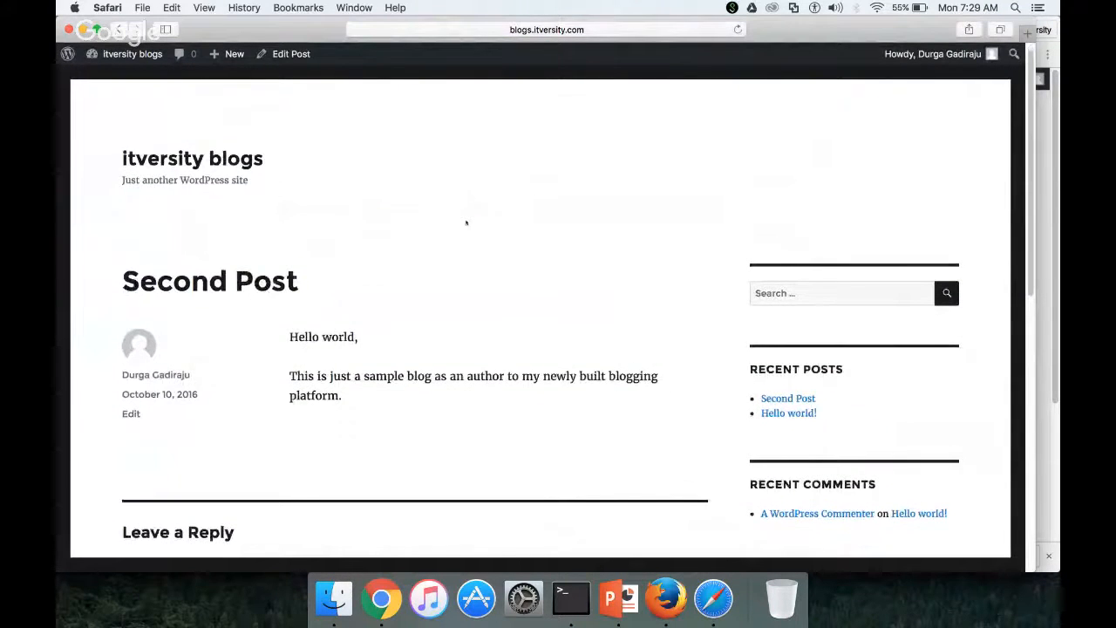
scroll(465, 223, down, 3)
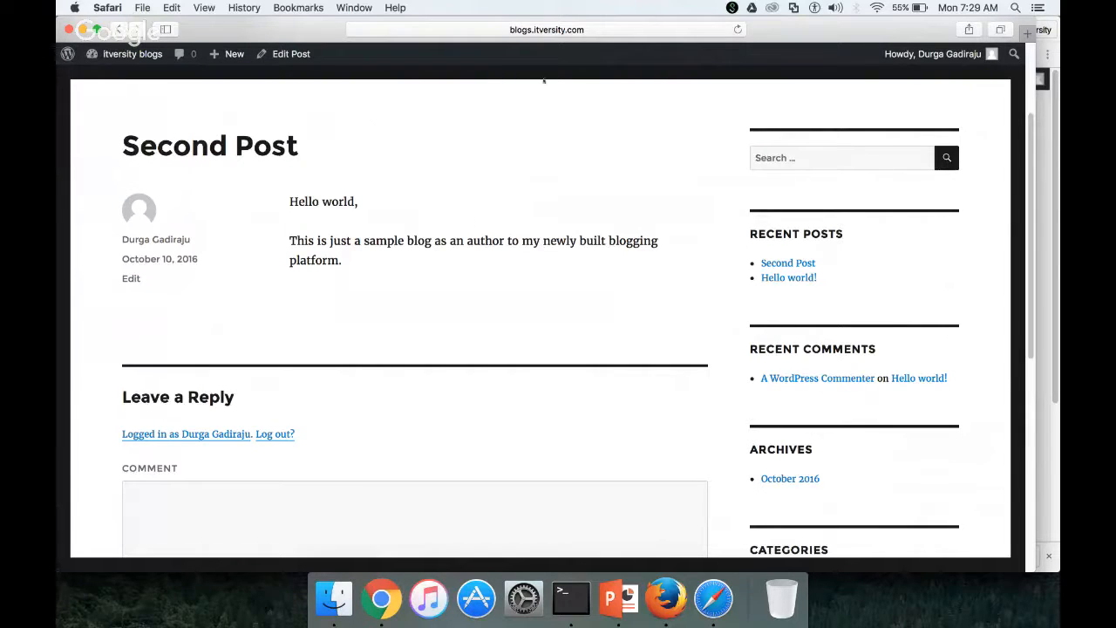
click(586, 33)
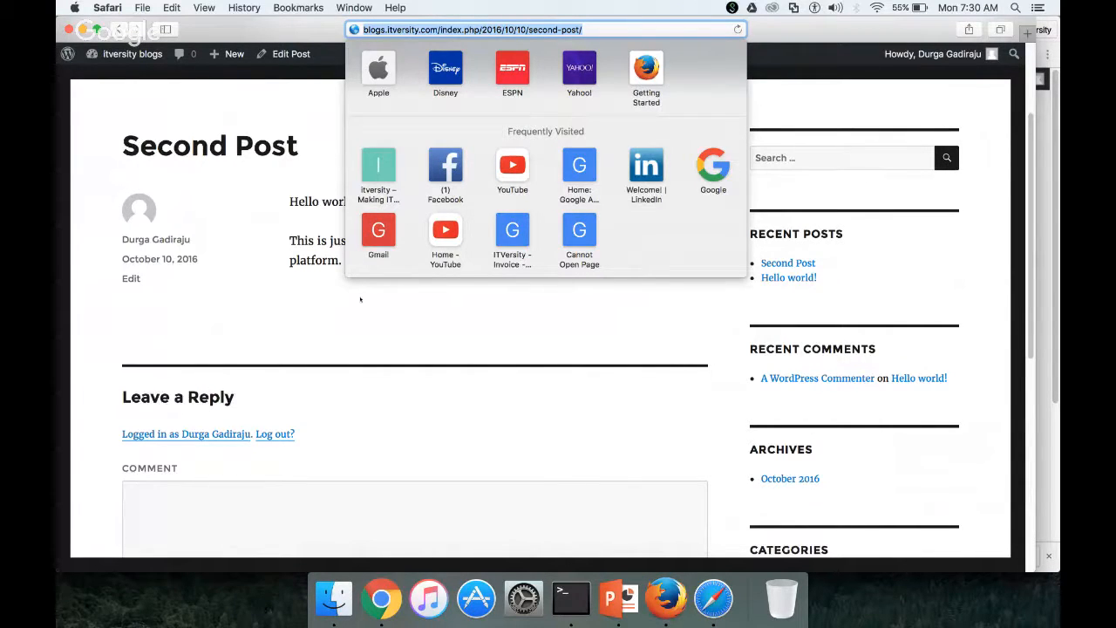
click(319, 339)
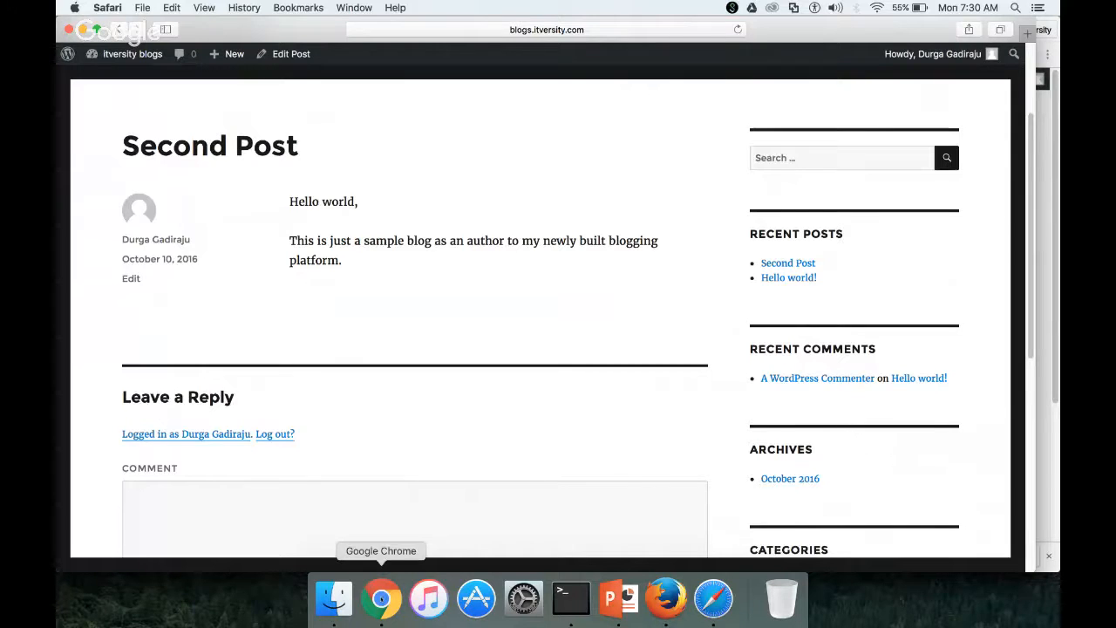
right_click(381, 598)
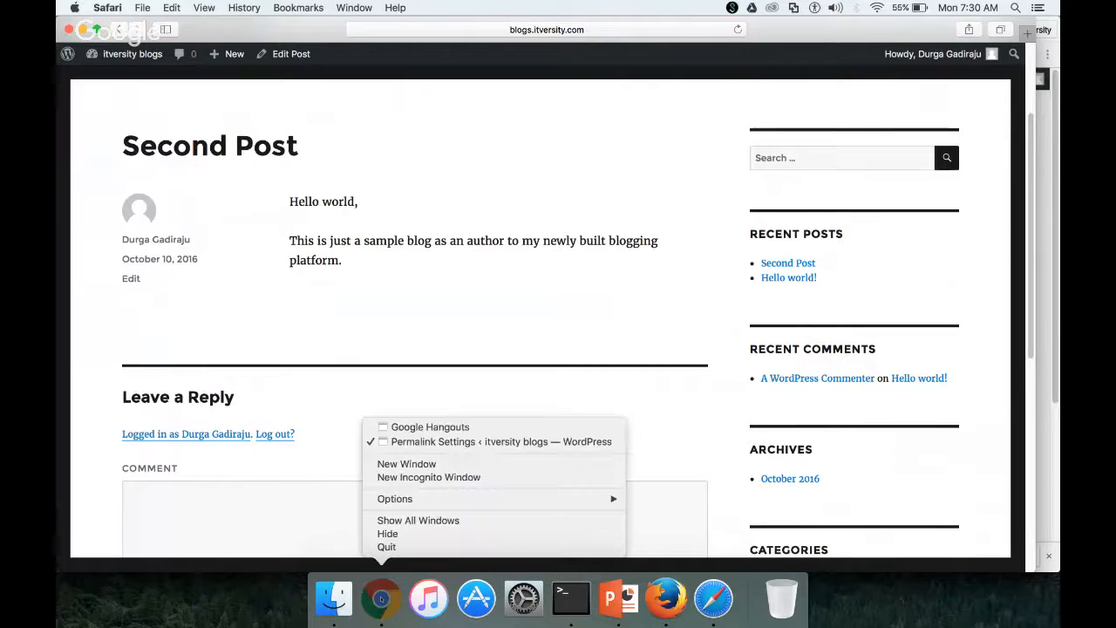
Bring Chrome's Permalink Settings window forward and switch to the Become professional blogger playlist
click(430, 427)
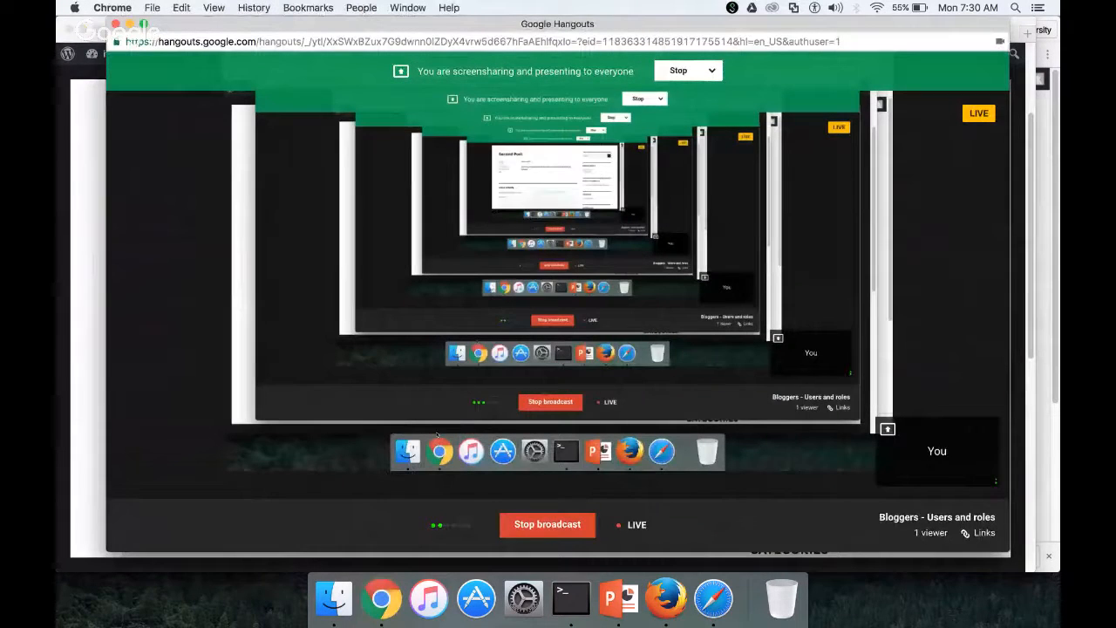
right_click(381, 598)
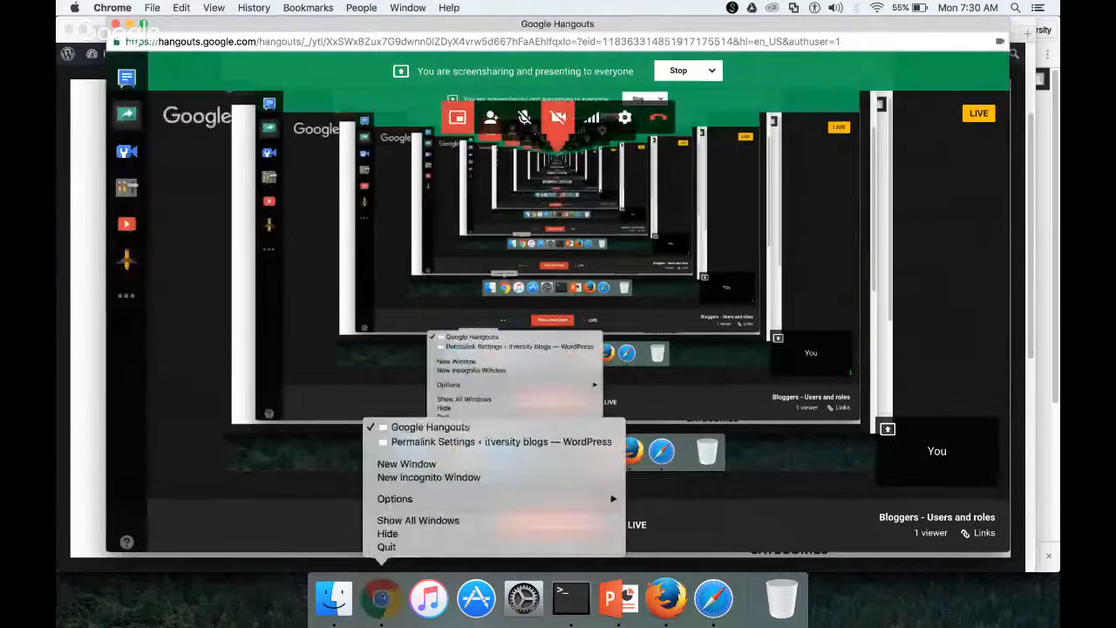
click(426, 442)
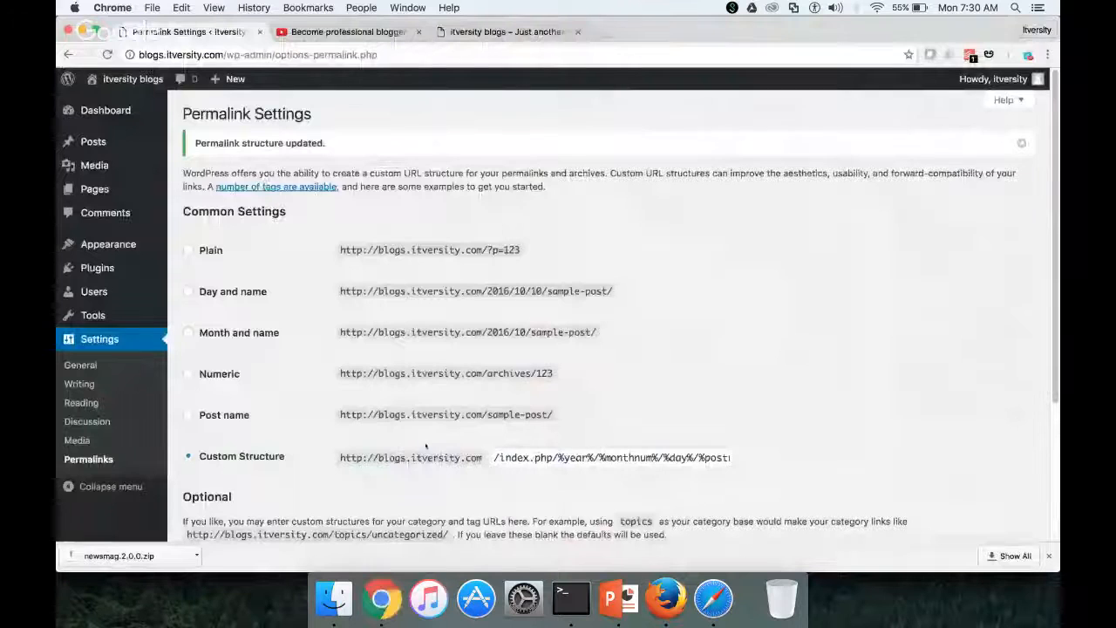
click(364, 33)
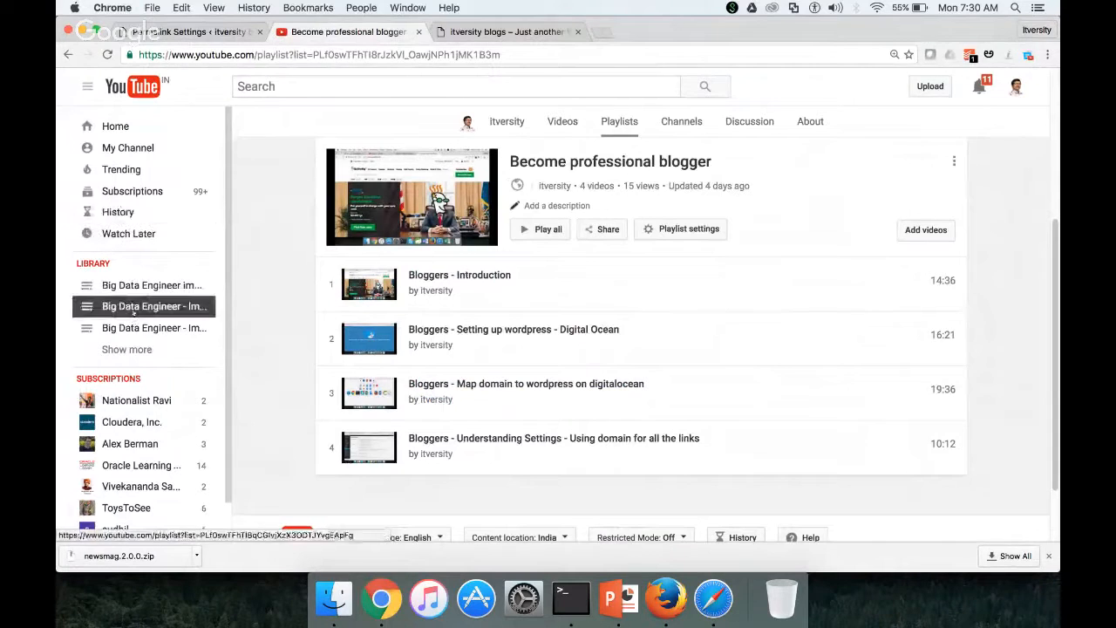
click(147, 154)
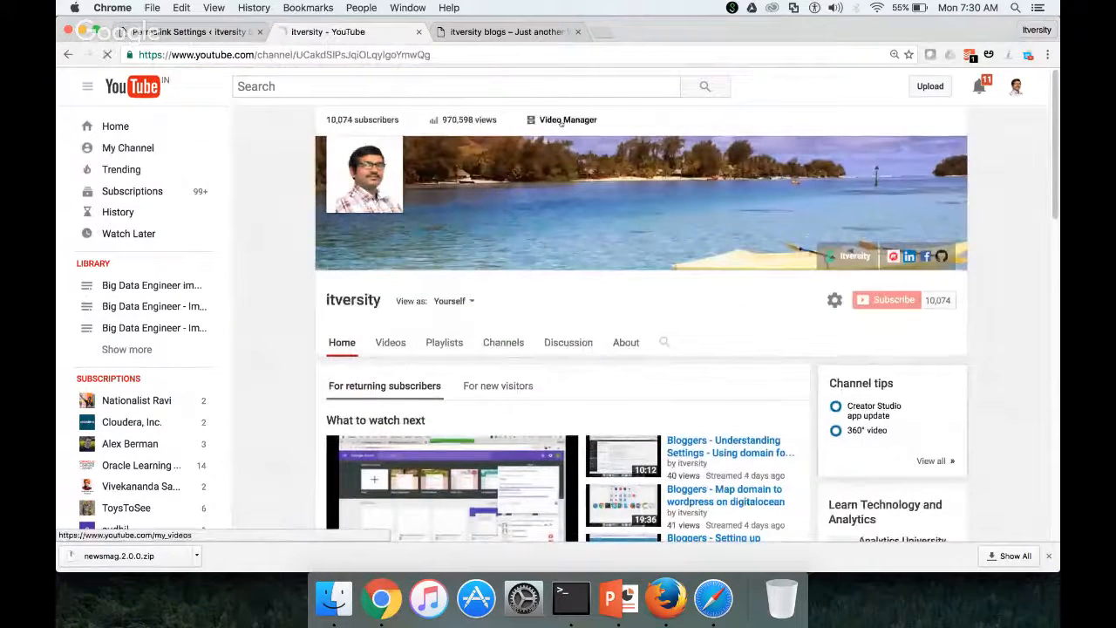
click(561, 123)
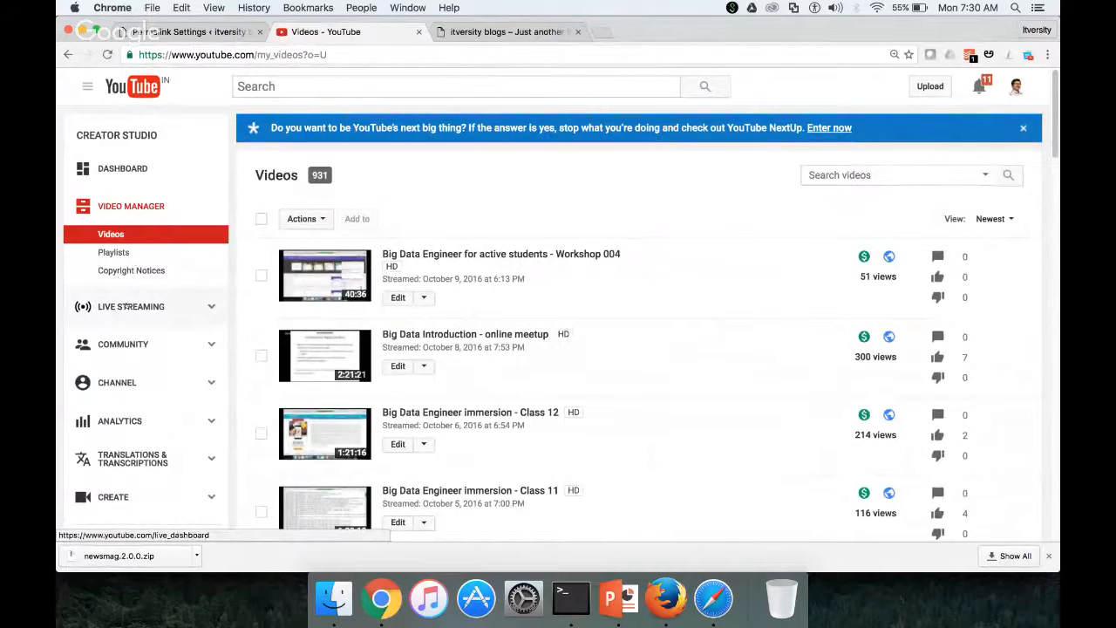
click(140, 318)
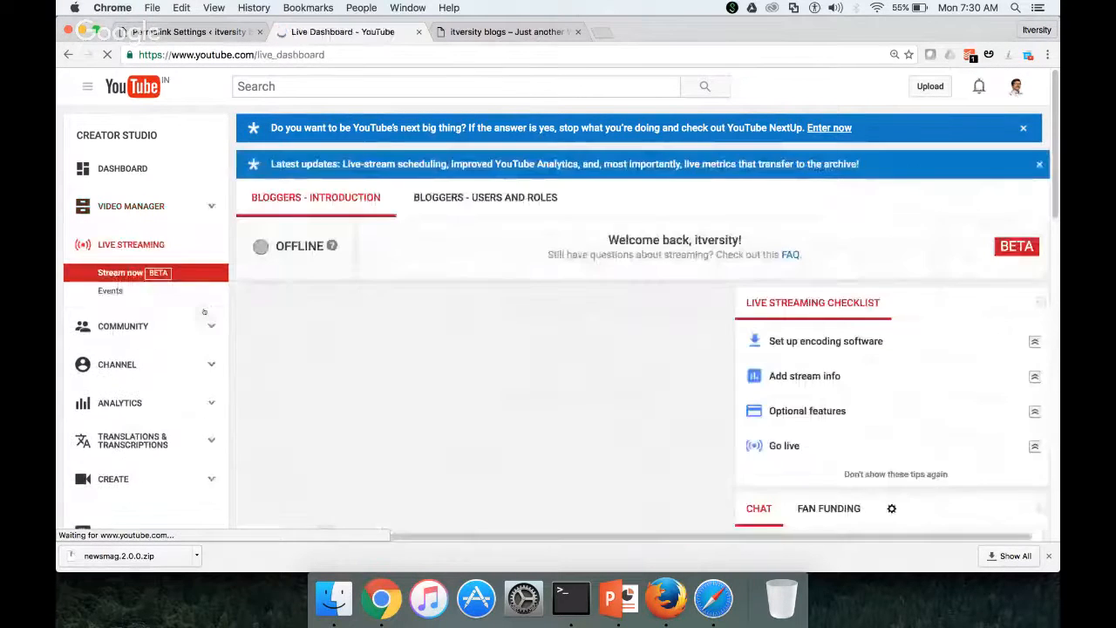
click(110, 291)
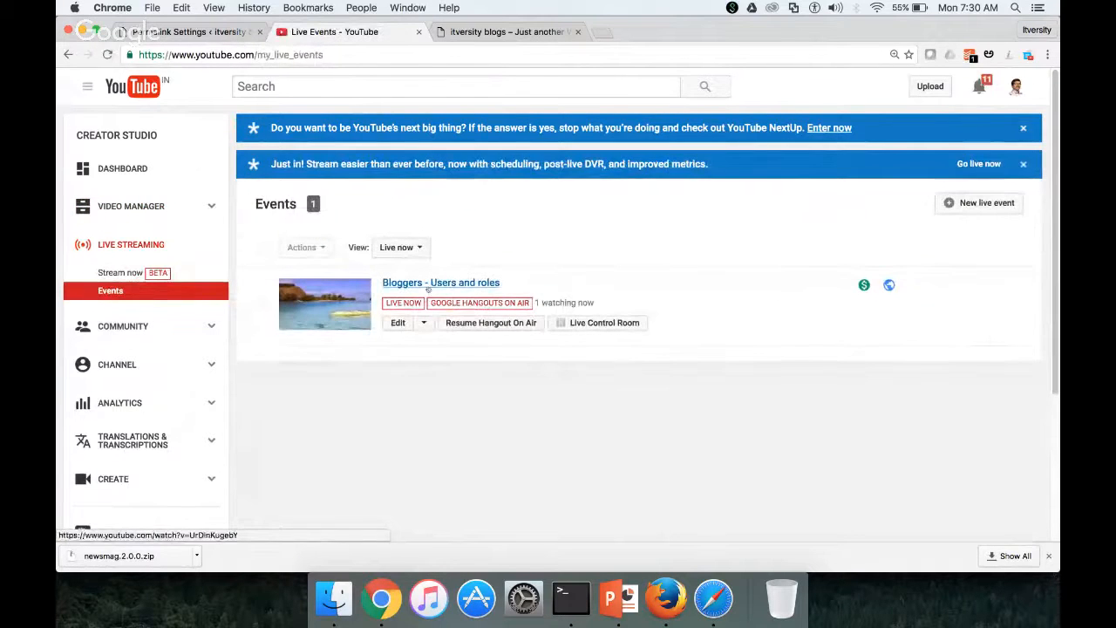
click(433, 283)
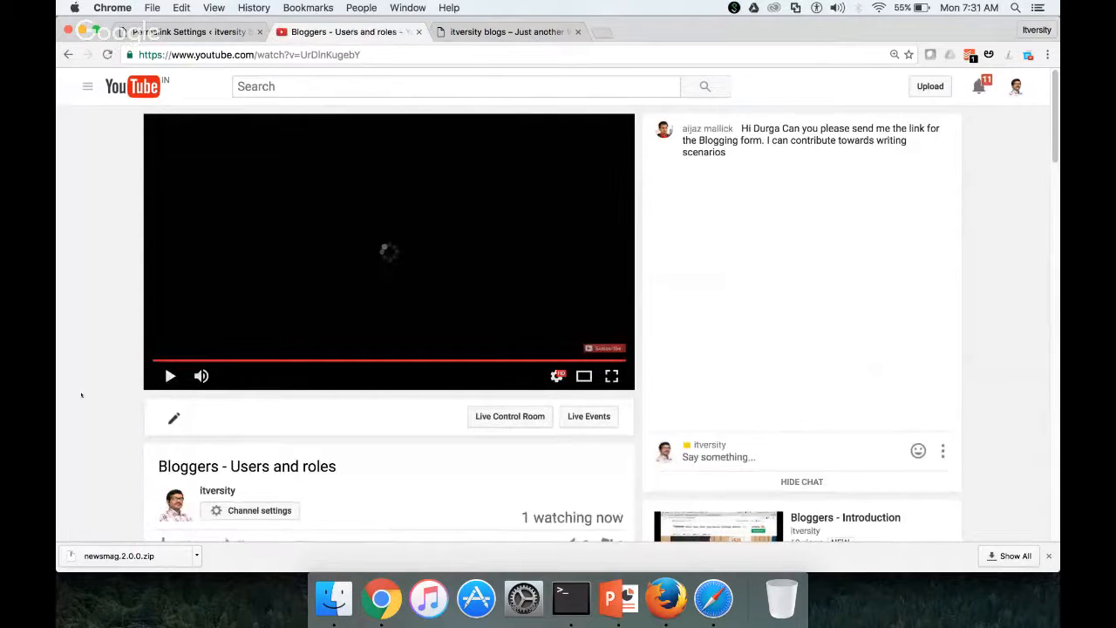
scroll(81, 395, down, 5)
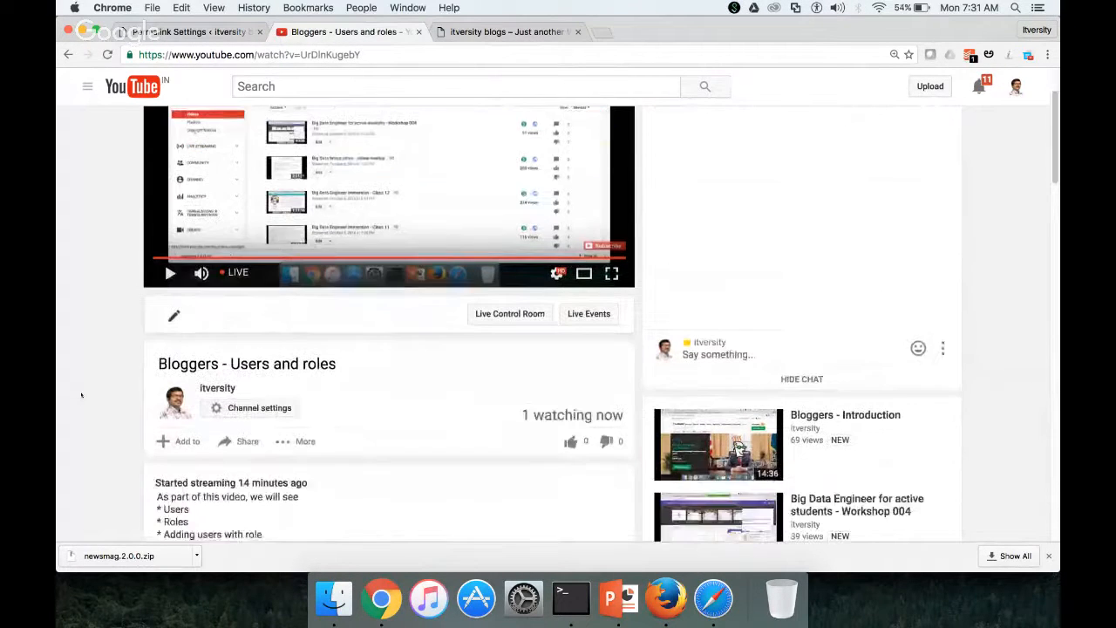
scroll(81, 394, down, 2)
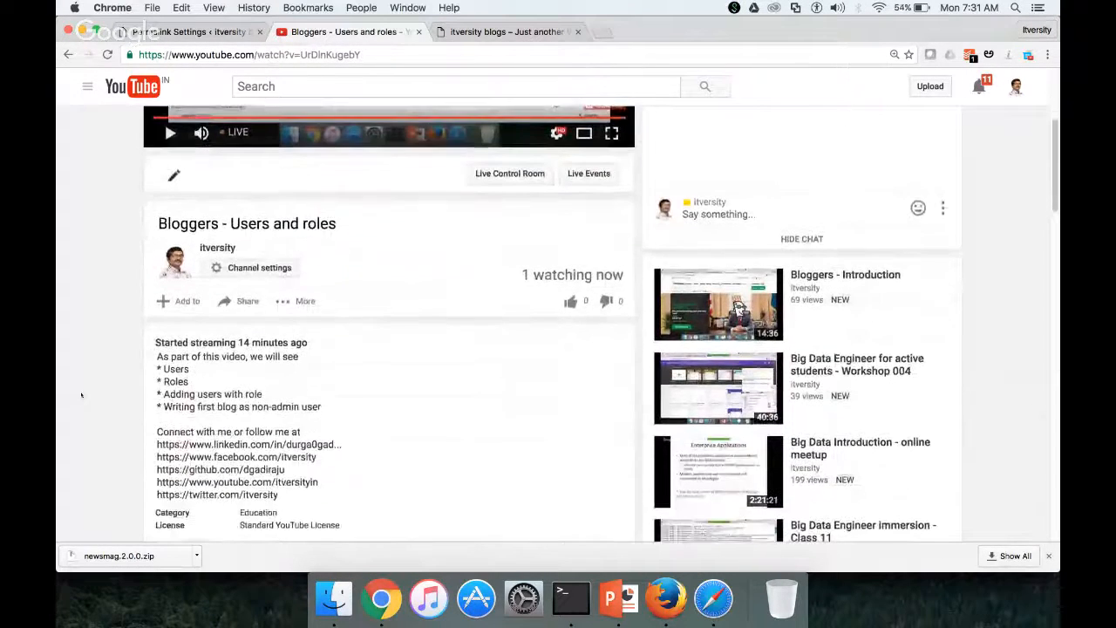
scroll(81, 395, up, 1)
scroll(81, 395, down, 4)
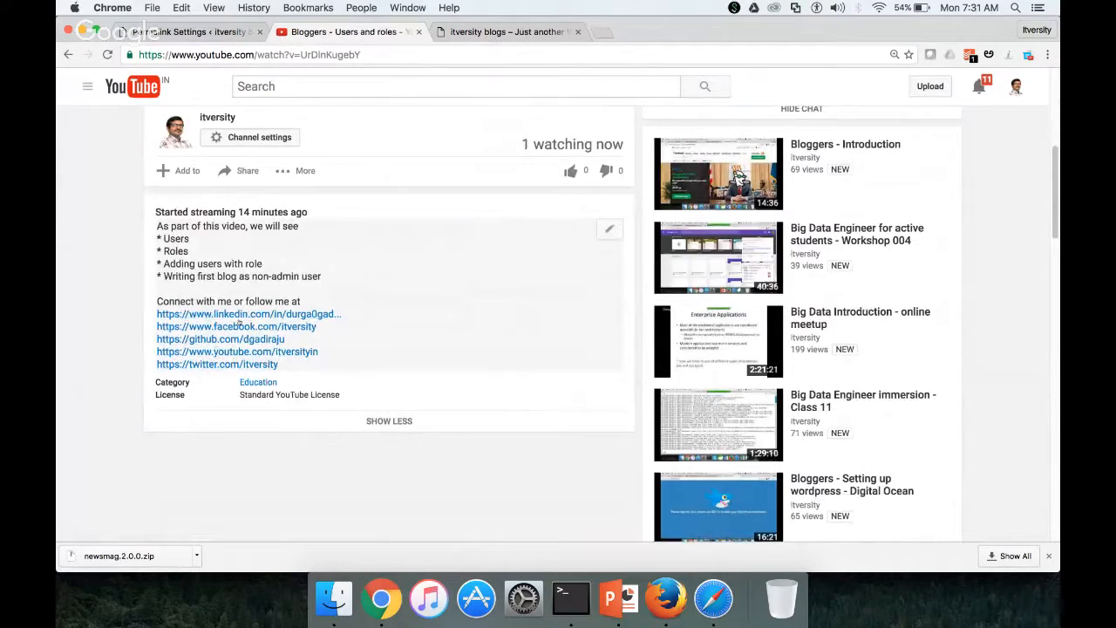
scroll(239, 323, up, 10)
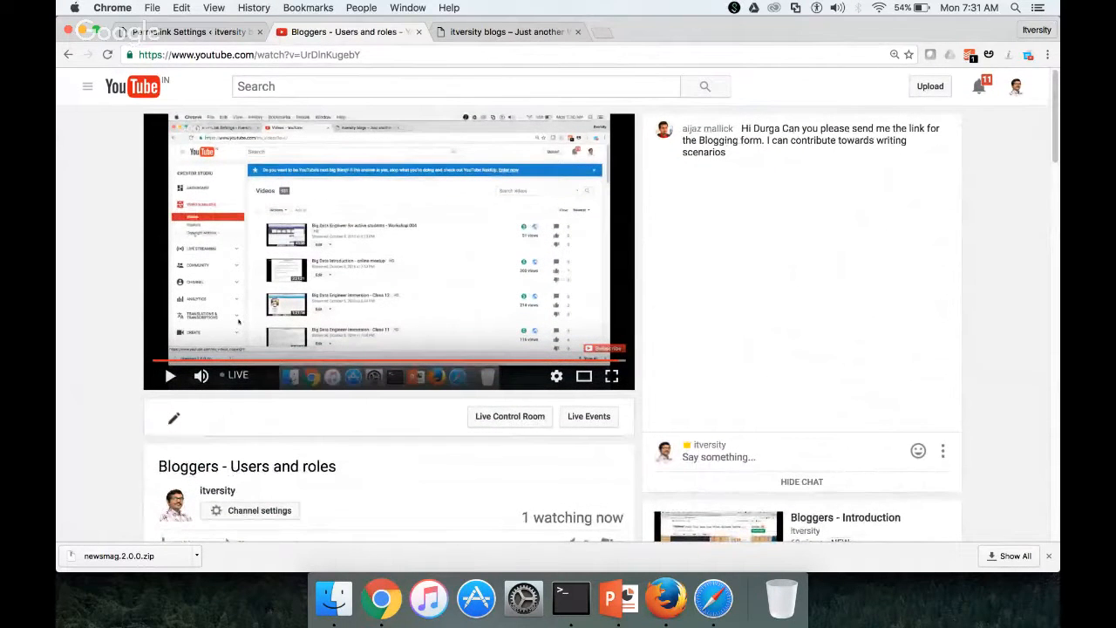
scroll(238, 322, down, 1)
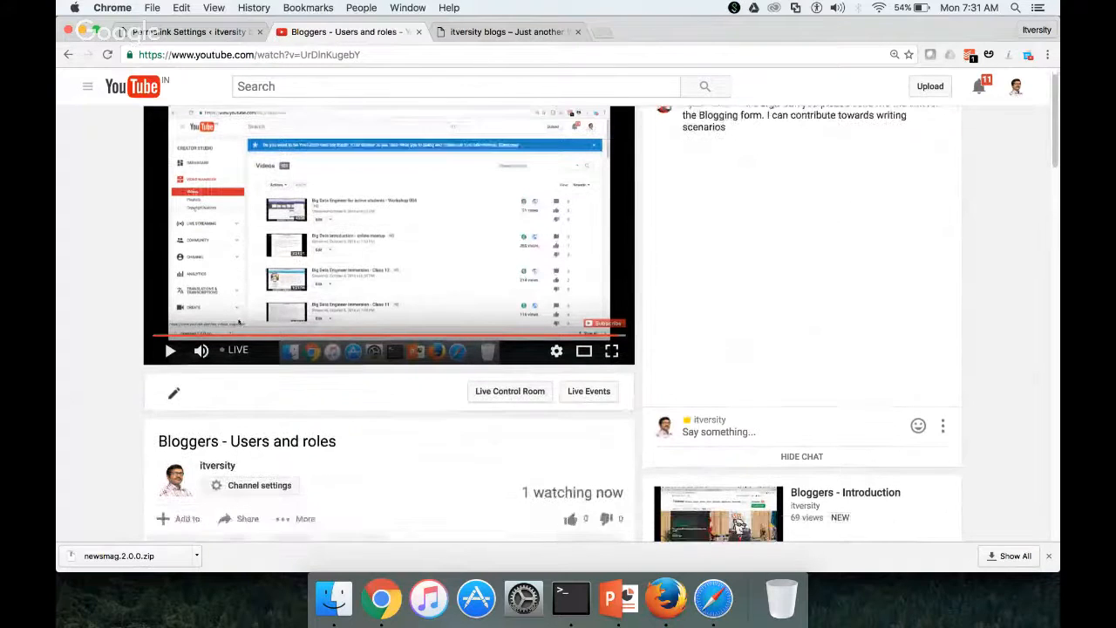
scroll(238, 323, up, 1)
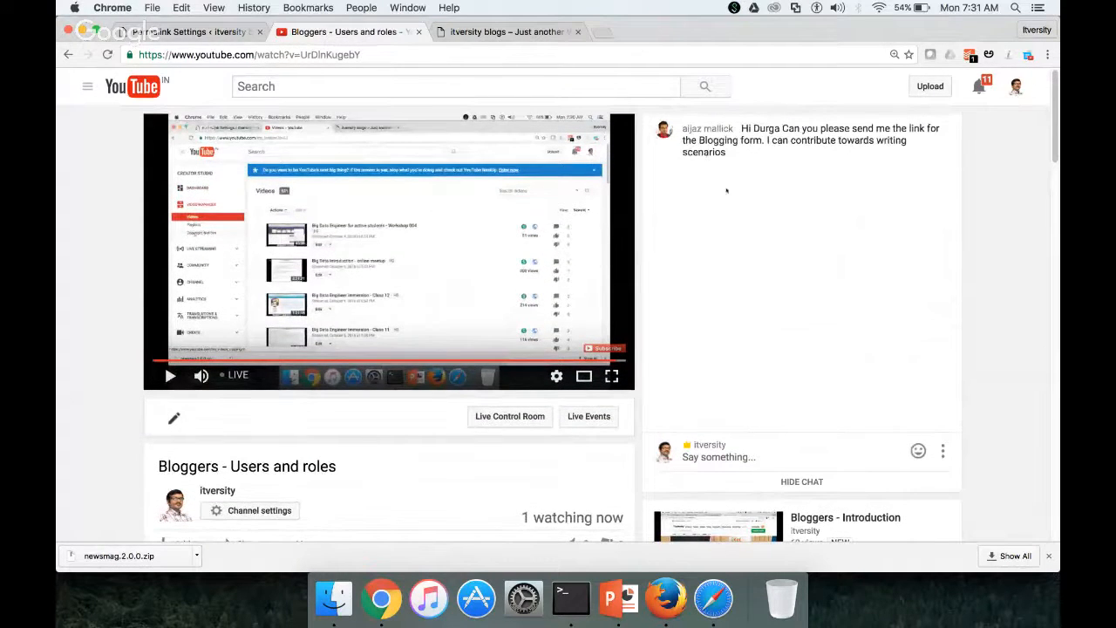
Load forms.google.com in a new tab and open the 'itversity bloggers' form from Recent forms
click(599, 31)
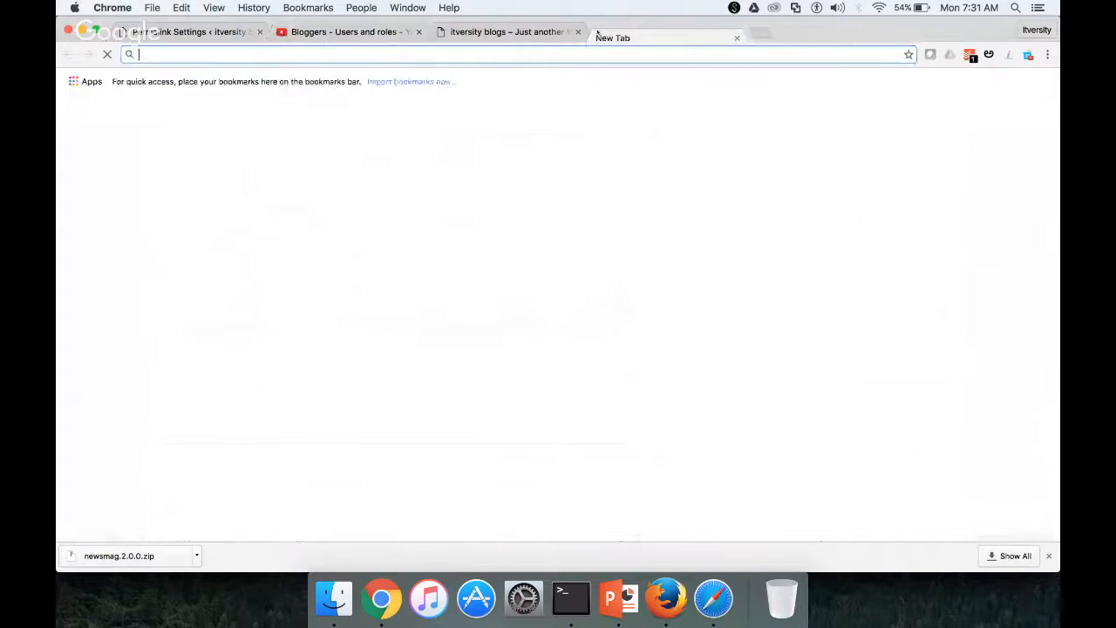
text(www)
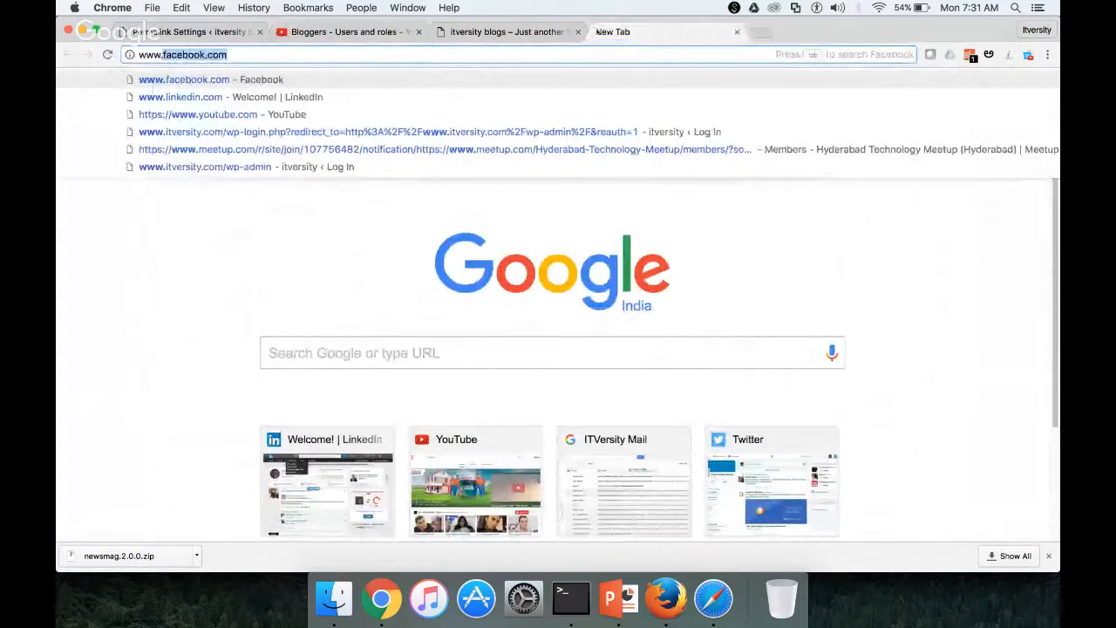
text(.)
key(super+a)
text(f)
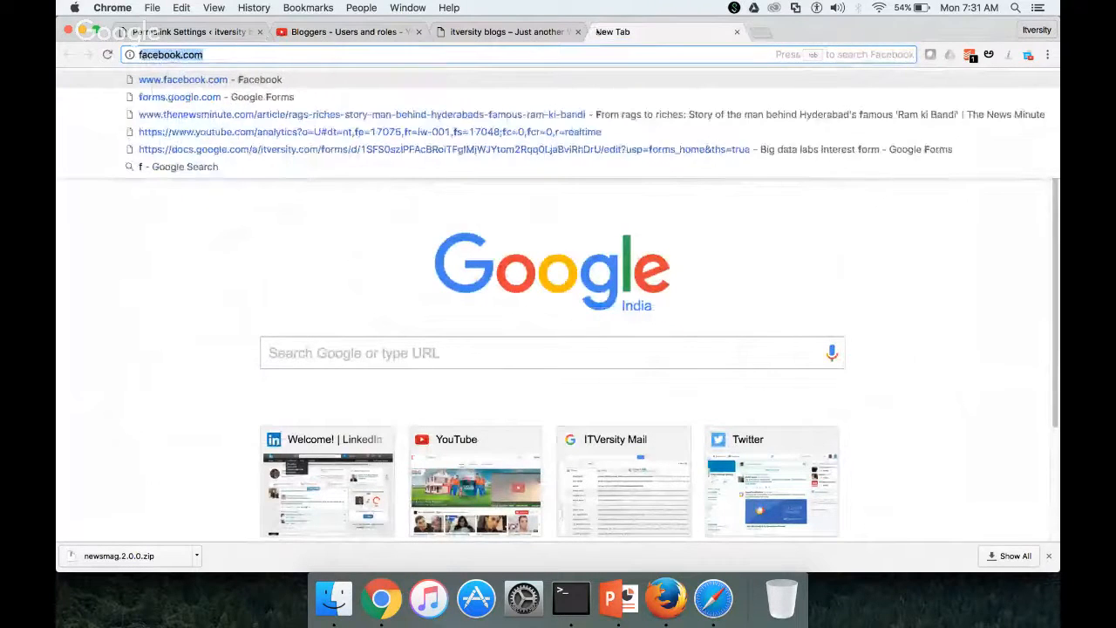
text(o)
key(Return)
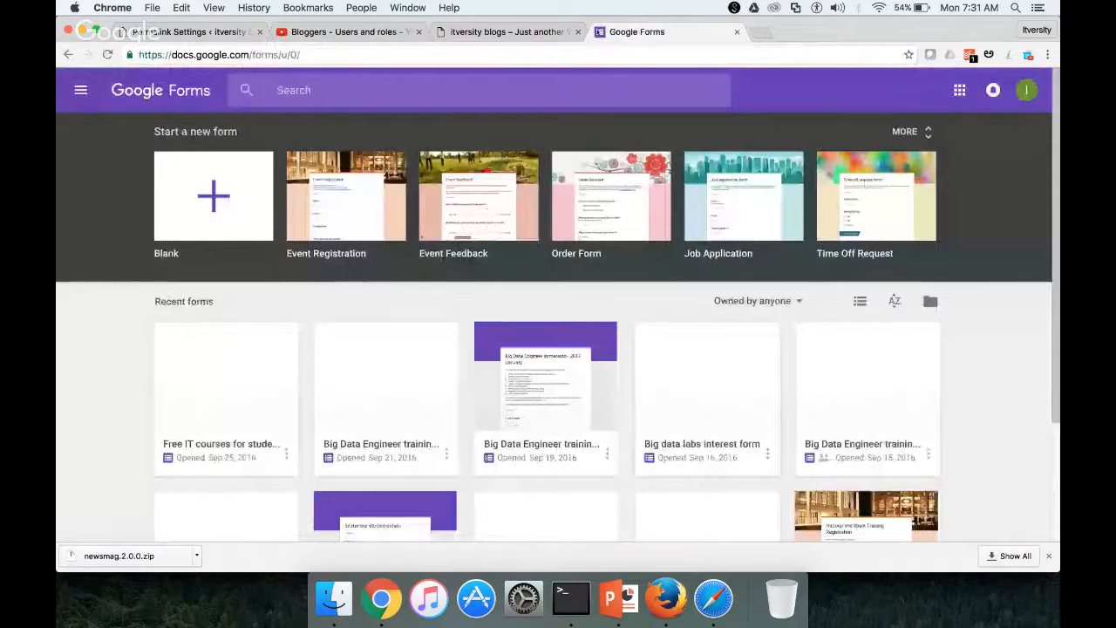
scroll(490, 342, down, 2)
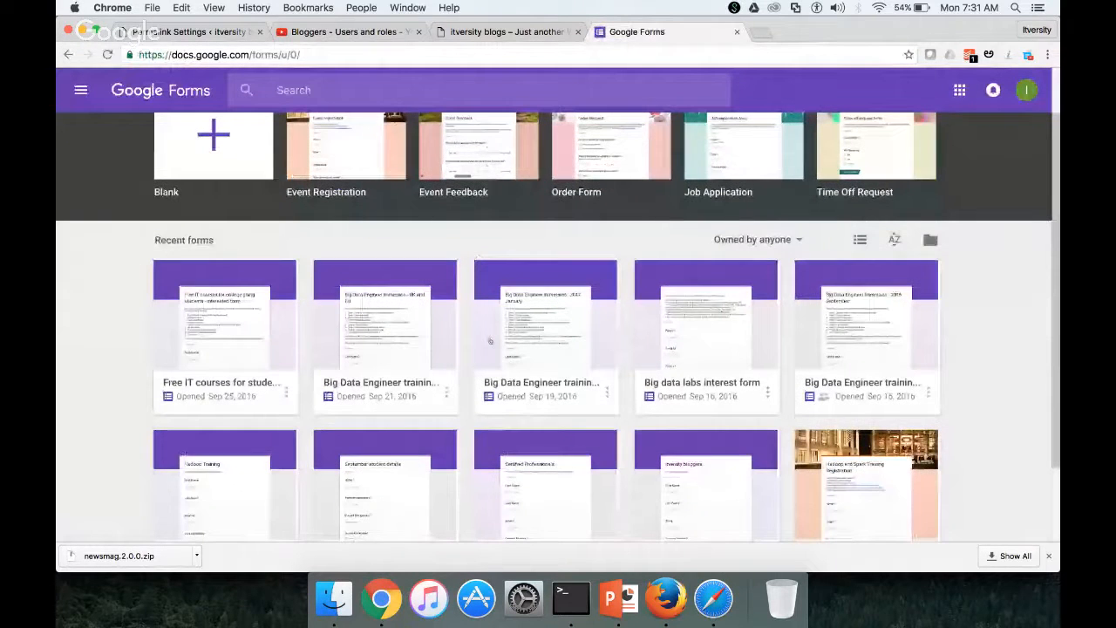
scroll(533, 304, down, 2)
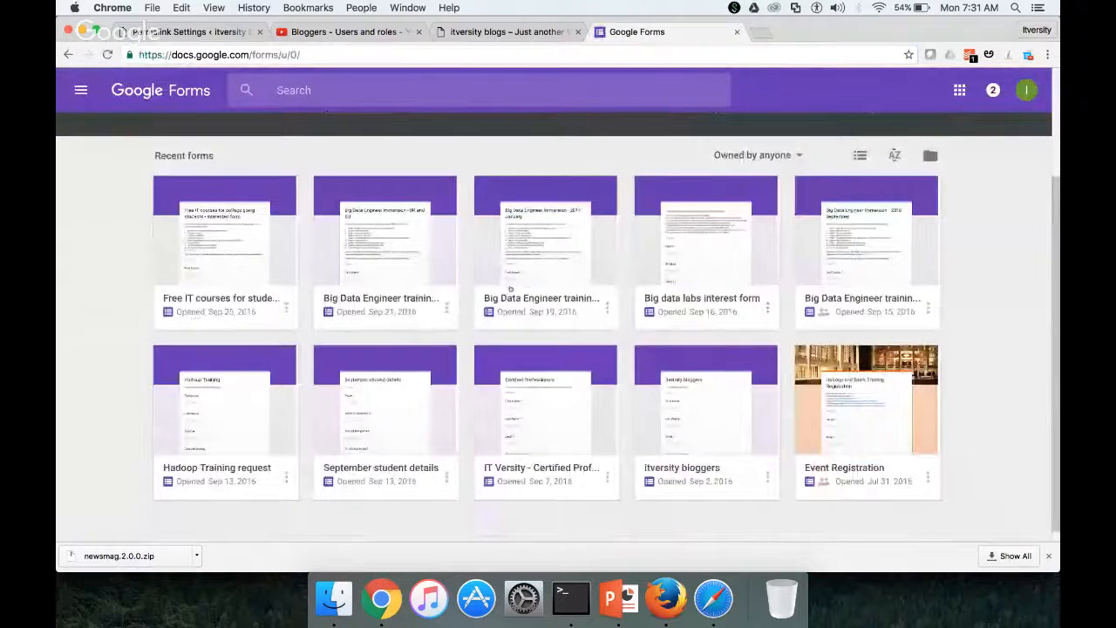
right_click(687, 466)
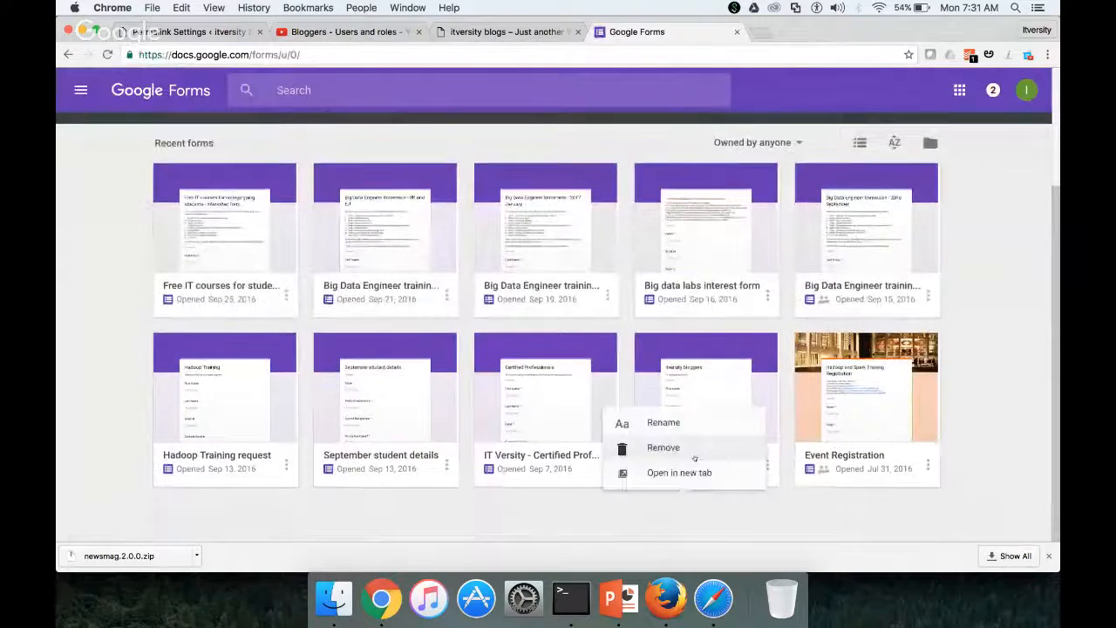
click(730, 488)
click(706, 453)
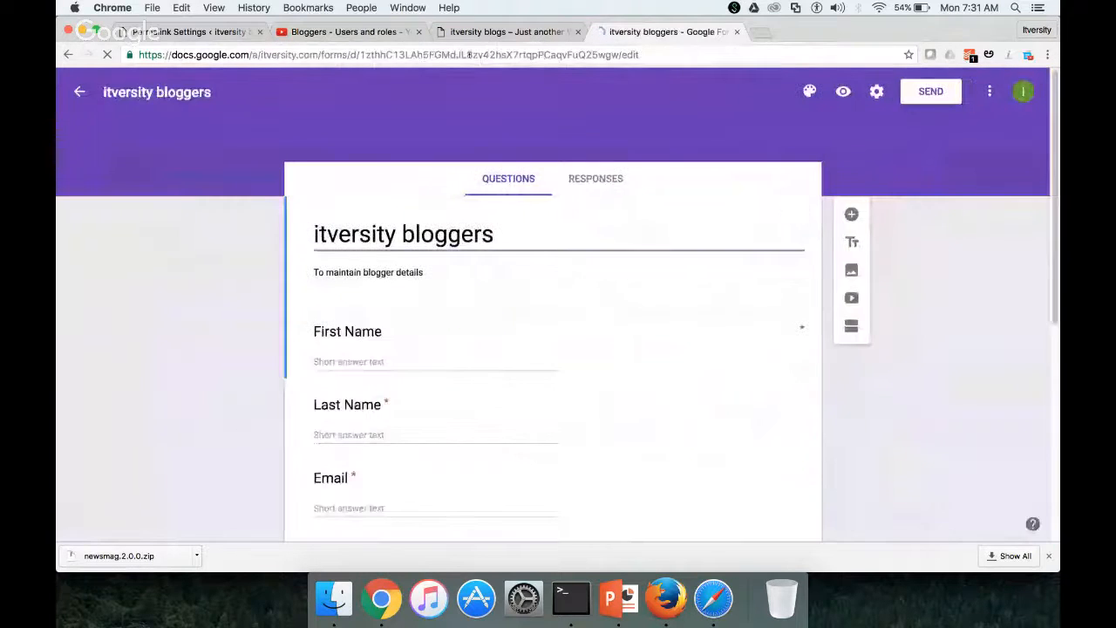
Copy the form URL and paste it into the YouTube live chat without the trailing /edit
click(582, 54)
key(super+c)
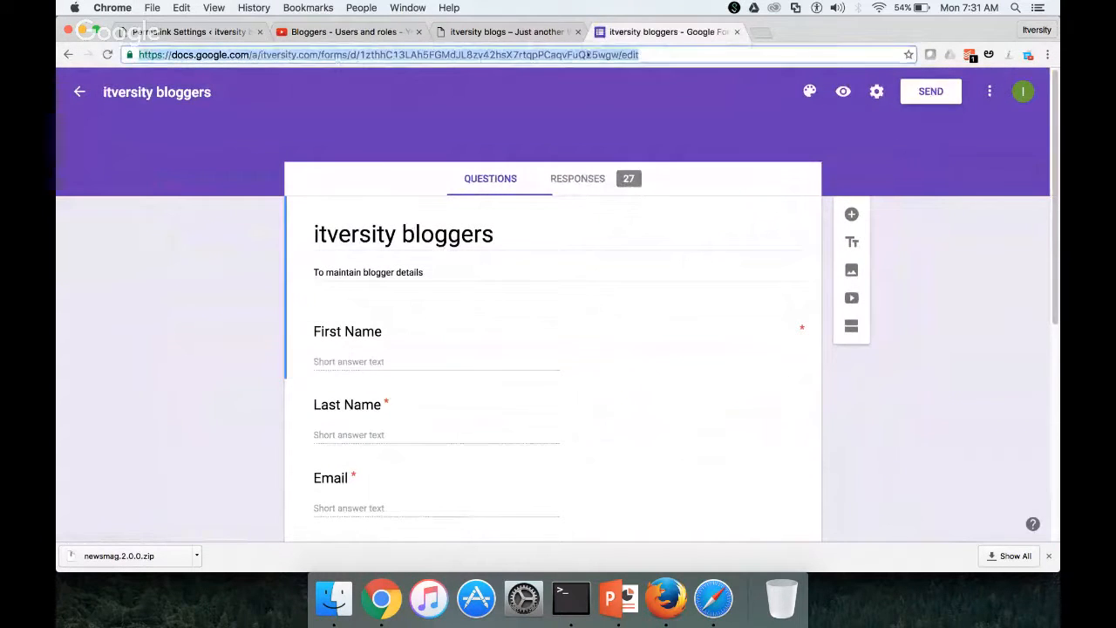
click(503, 33)
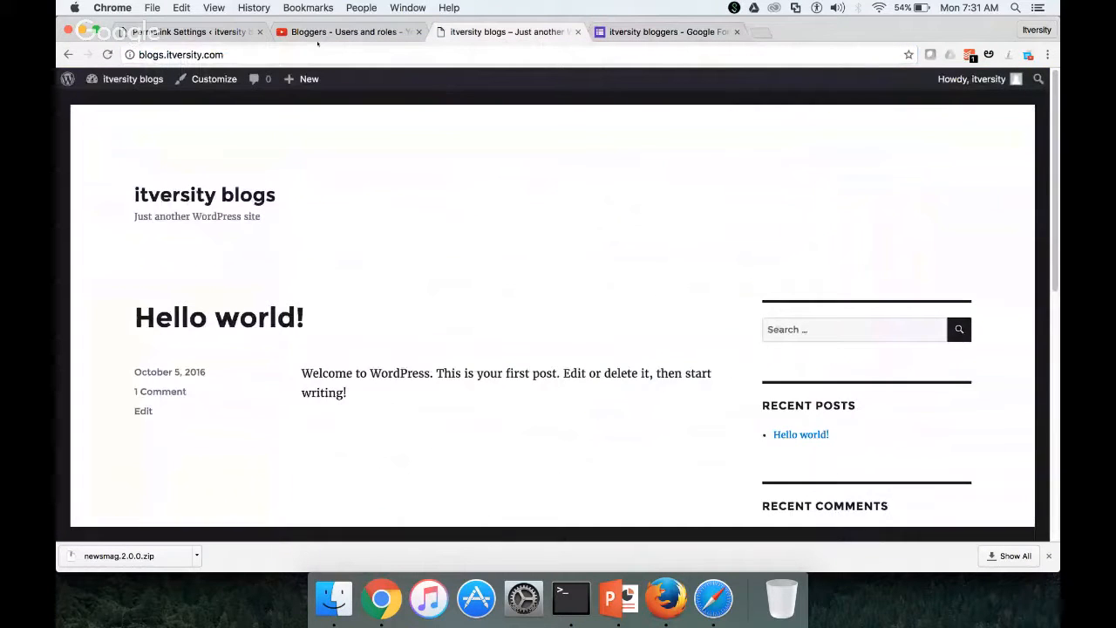
click(321, 33)
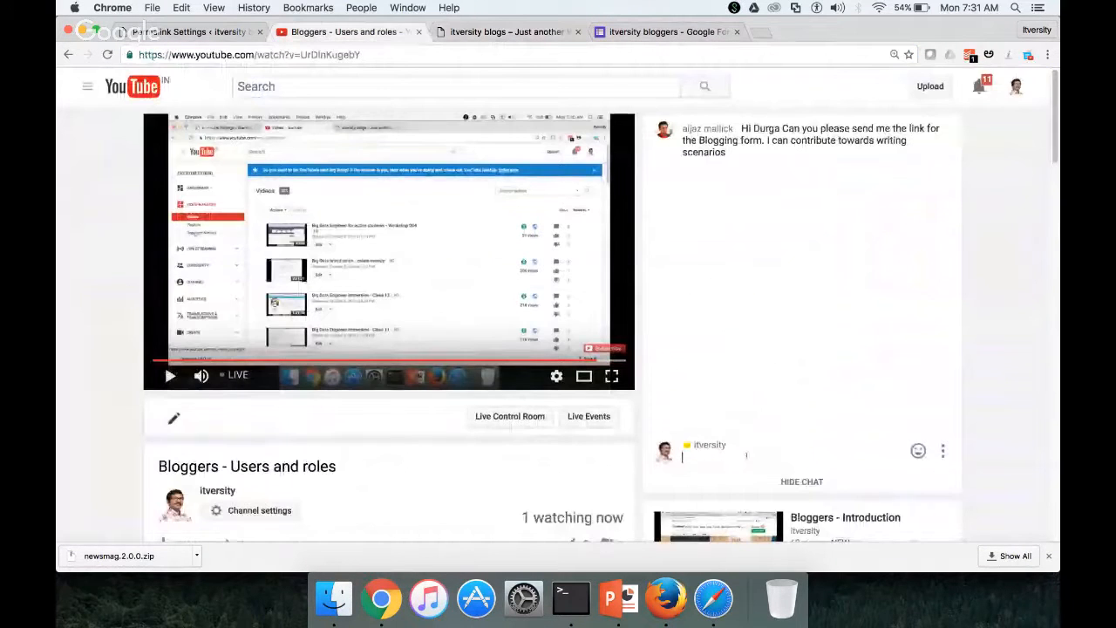
key(super+v)
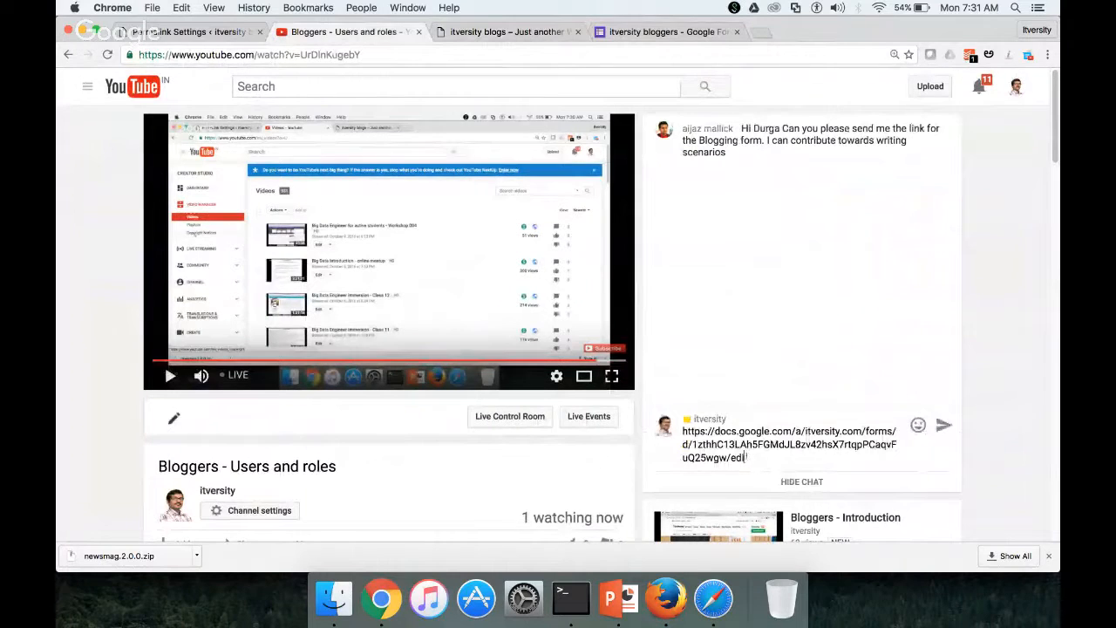
key(BackSpace)
key(BackSpace)
key(BackSpace)
key(BackSpace)
key(BackSpace)
scroll(747, 454, down, 3)
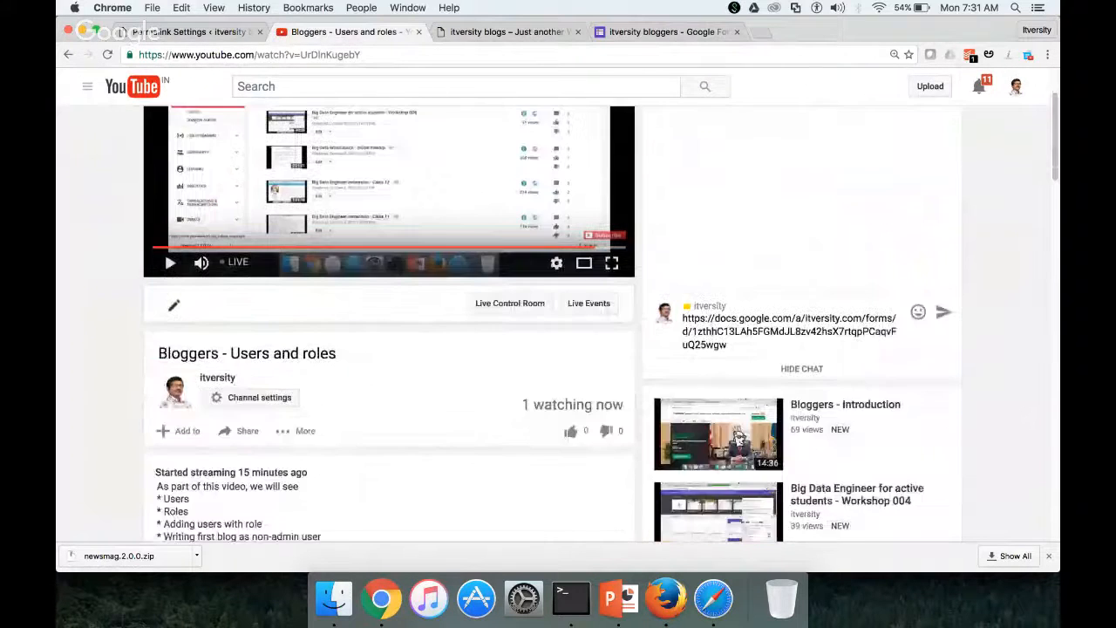
scroll(611, 390, down, 3)
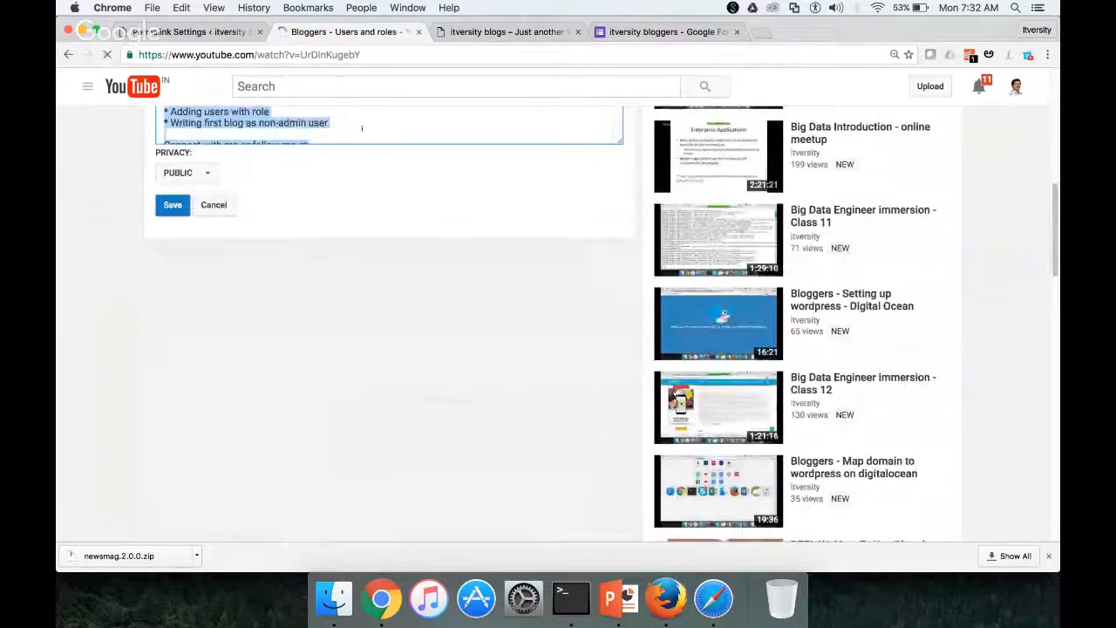
Append 'Fill this form to be part of itversity blogs -' plus the pasted form link, then save
click(356, 122)
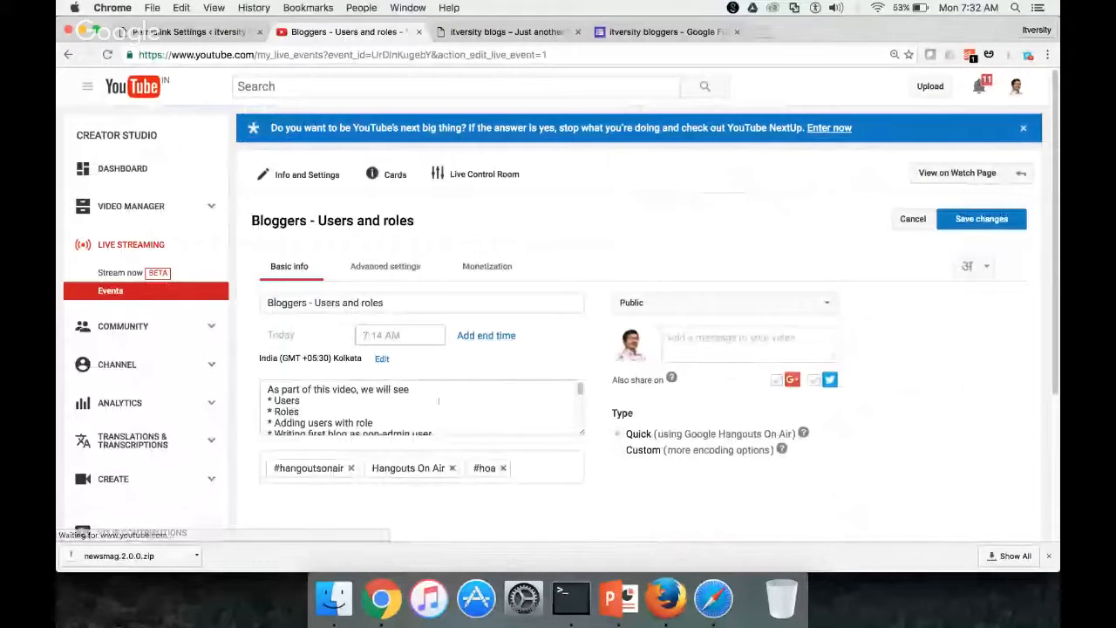
scroll(430, 415, down, 3)
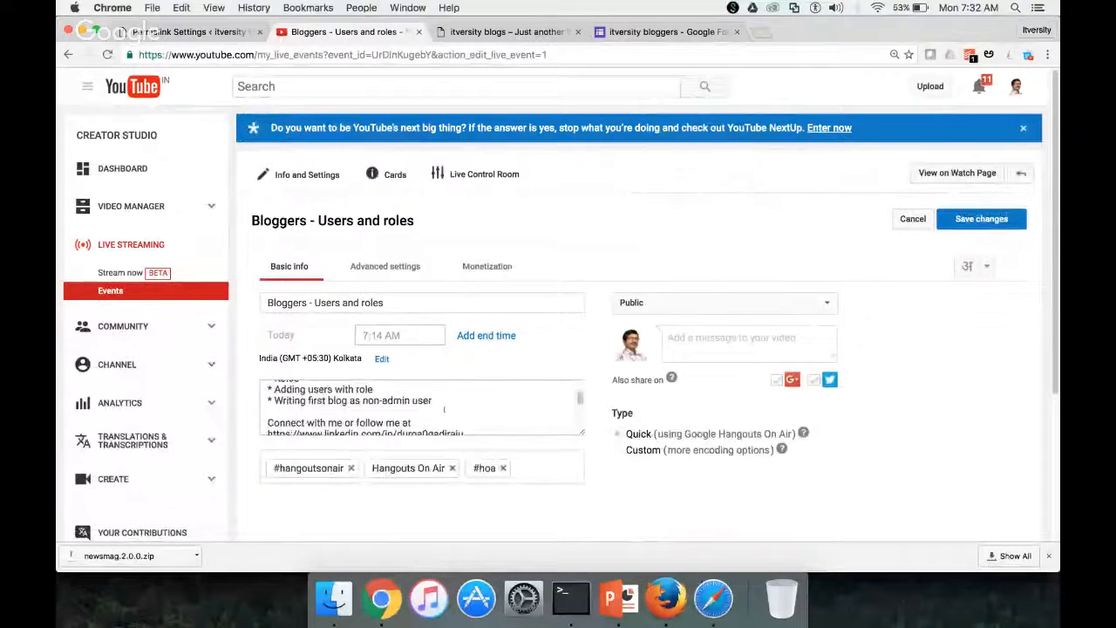
click(449, 401)
key(Return)
key(Return)
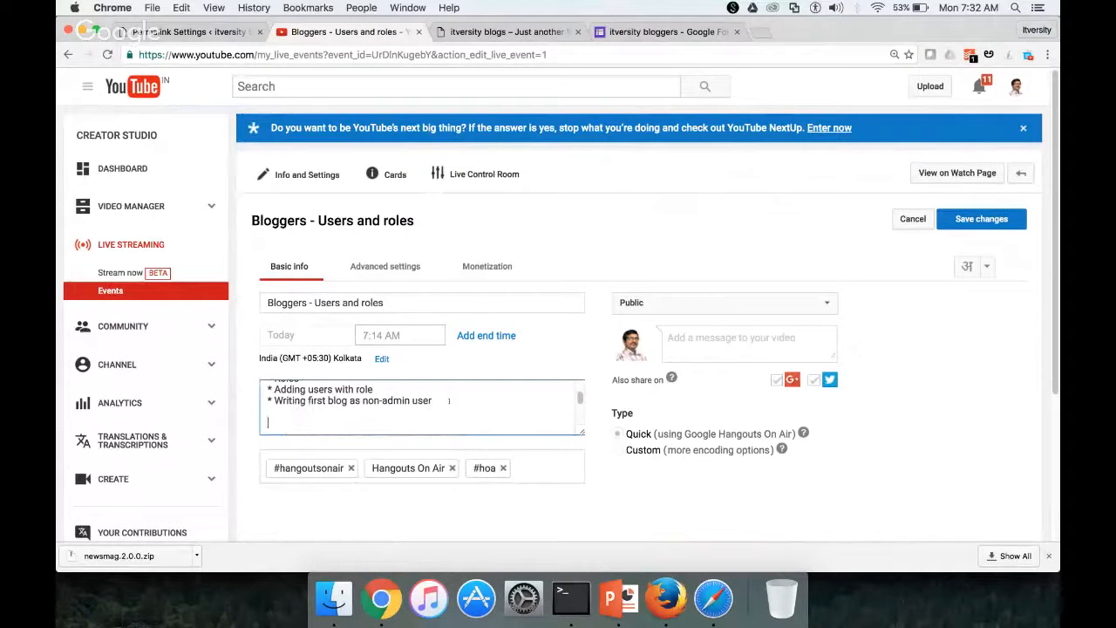
text(Fill this form to be part of)
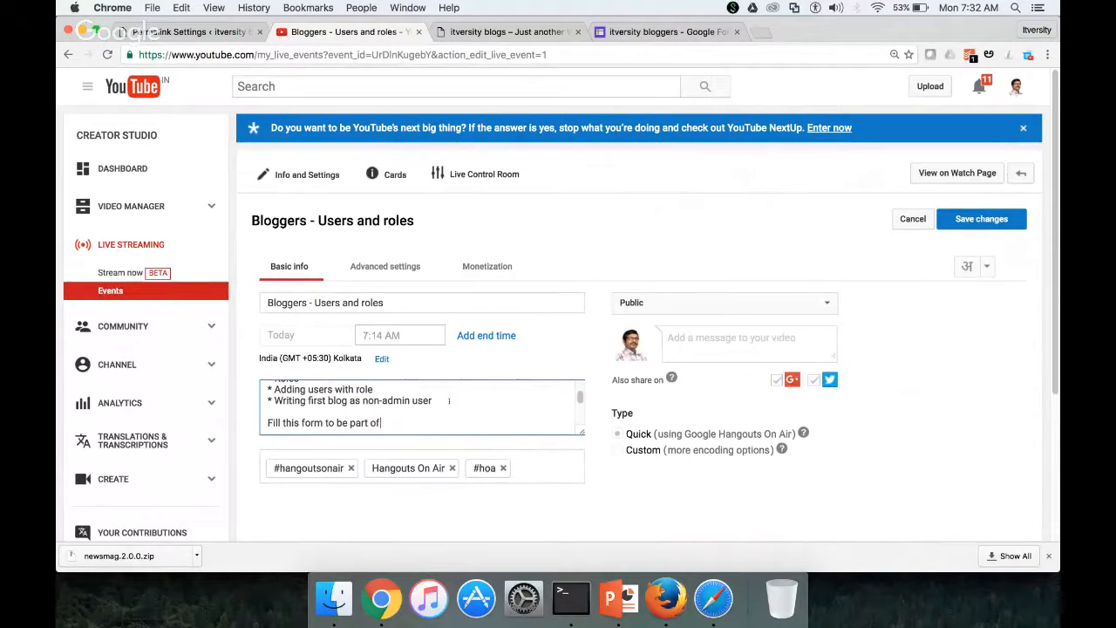
text( itversity )
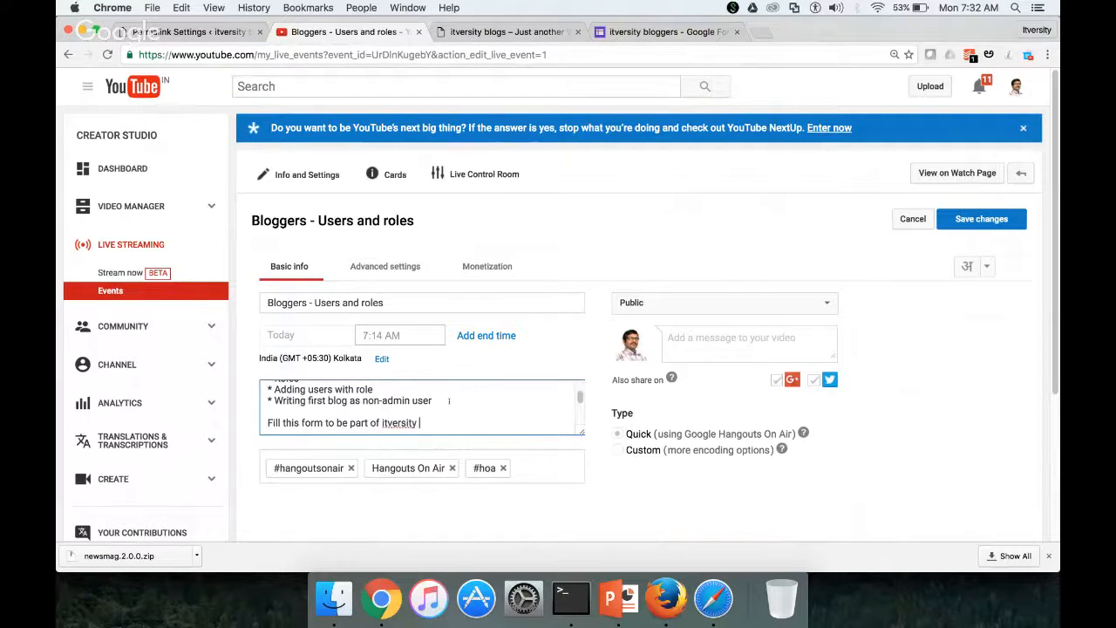
text(blogs -)
key(super+v)
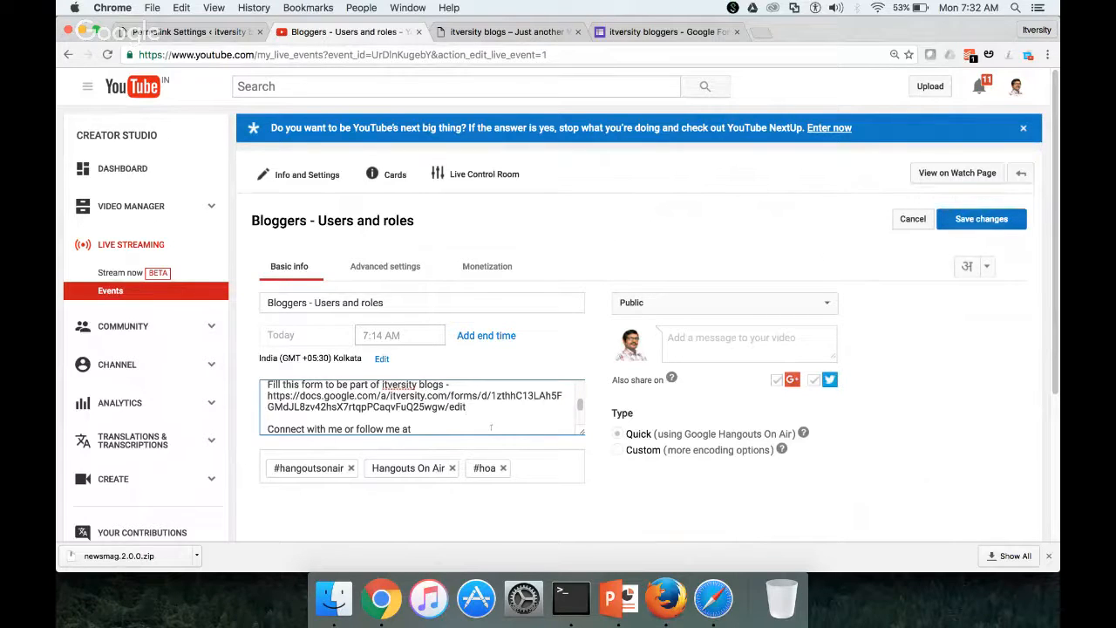
scroll(431, 413, down, 2)
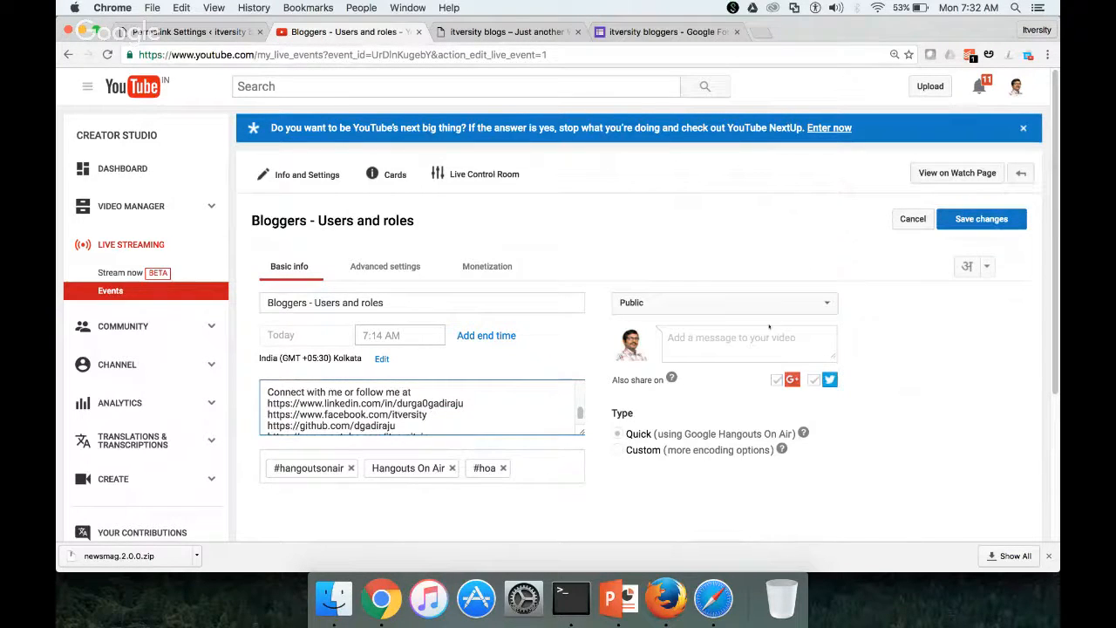
click(988, 224)
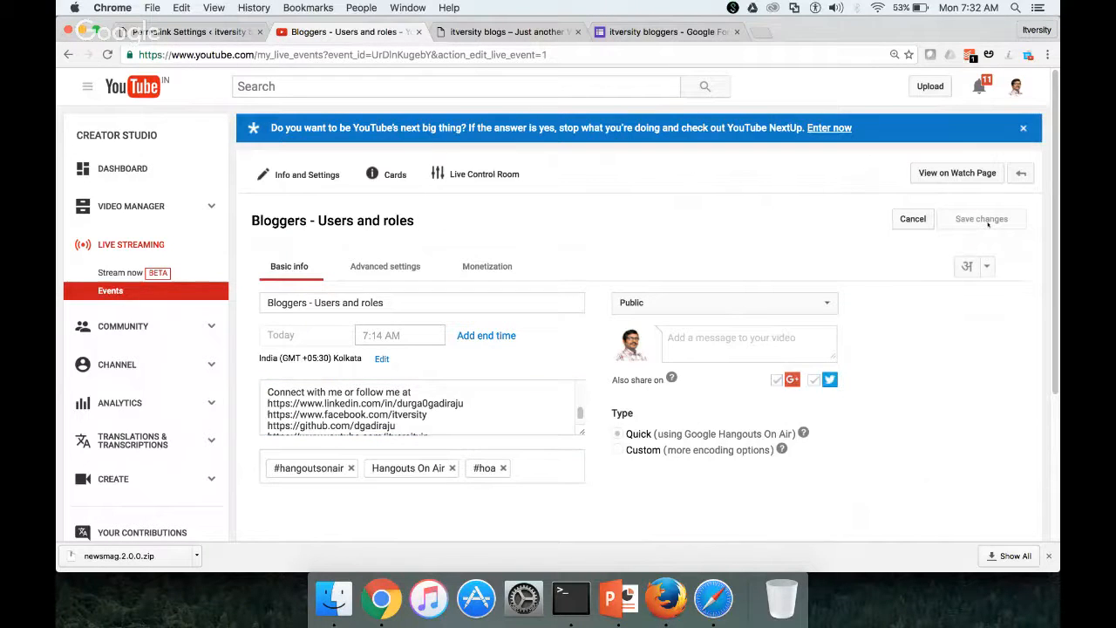